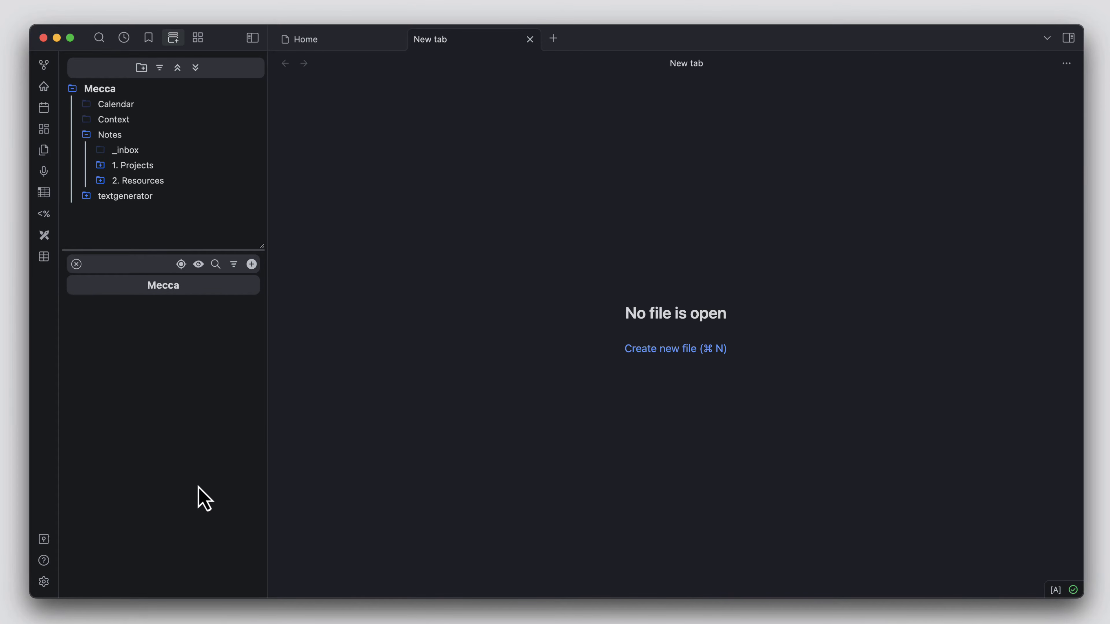
# Step: Search the community plugins for "excel" and open the details of the Excel plugin
pyautogui.click(45, 584)
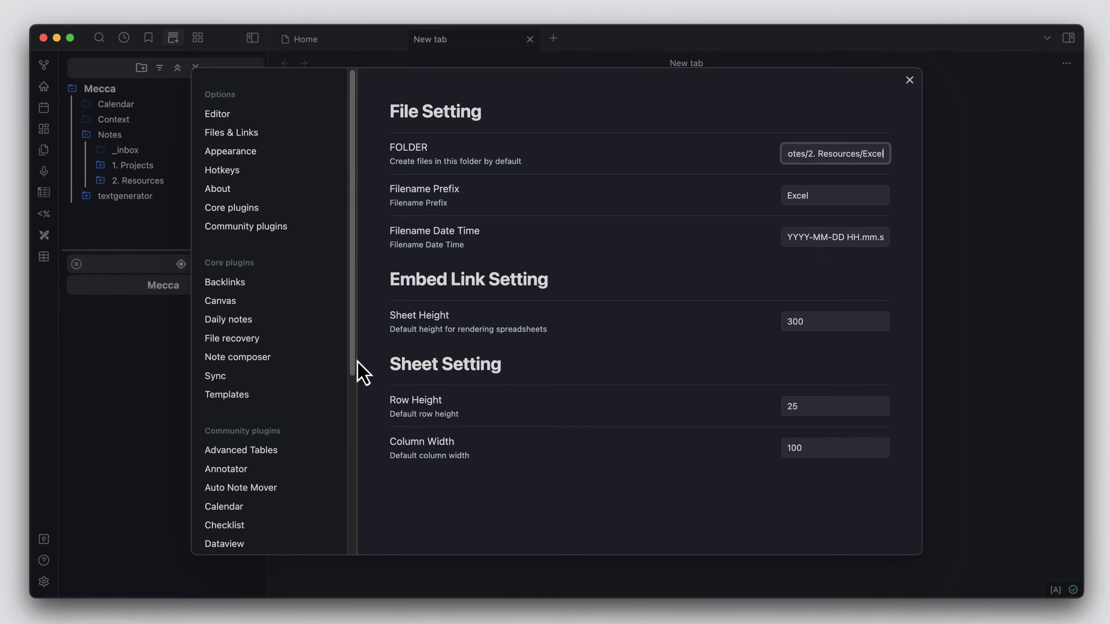
pyautogui.click(271, 224)
pyautogui.click(870, 155)
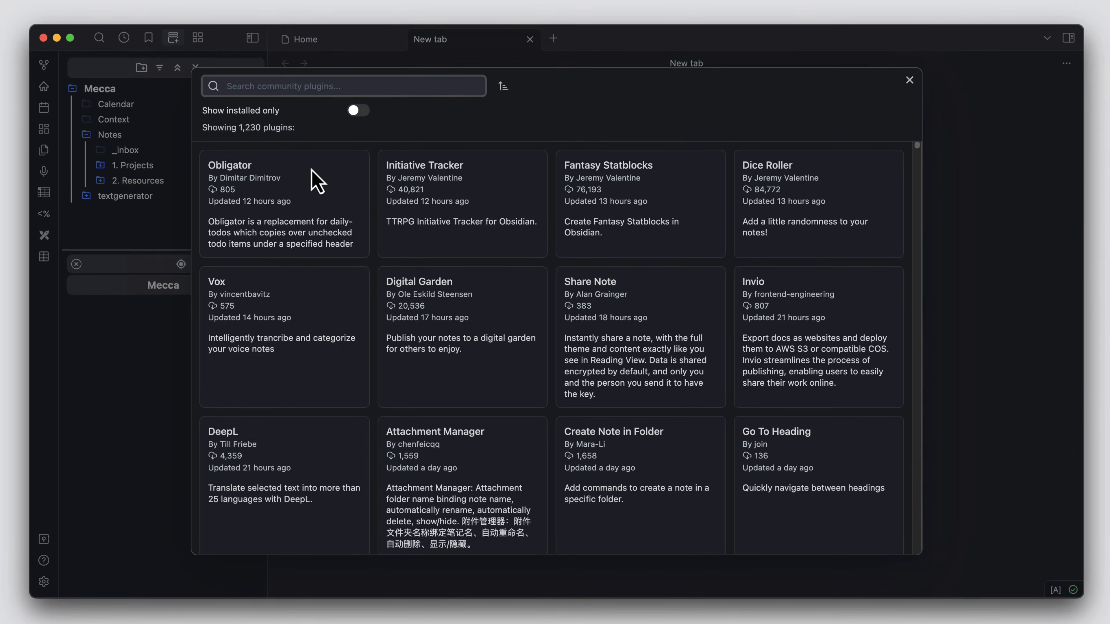
pyautogui.write('excel')
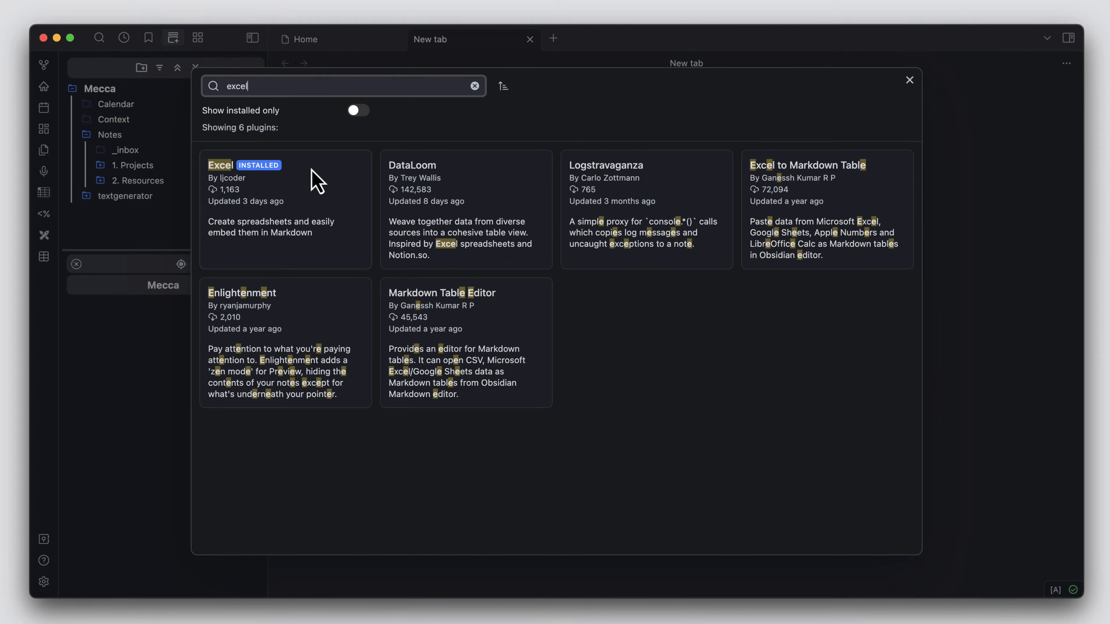
pyautogui.click(312, 234)
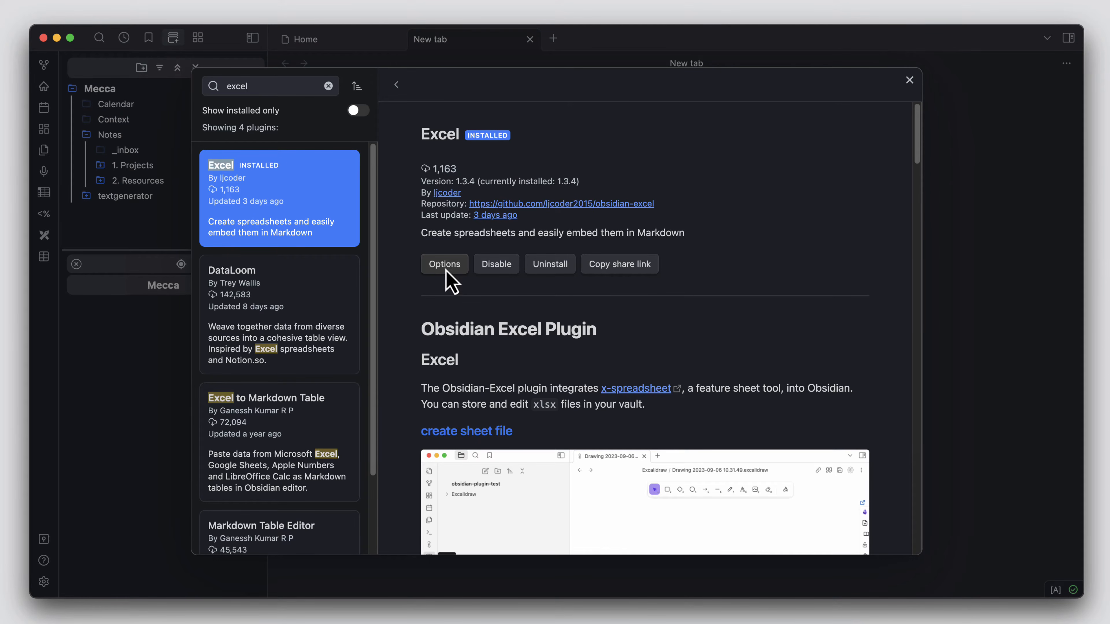
# Step: Review the Excel plugin's options, including its default folder and filename prefix, and close the settings
pyautogui.click(446, 268)
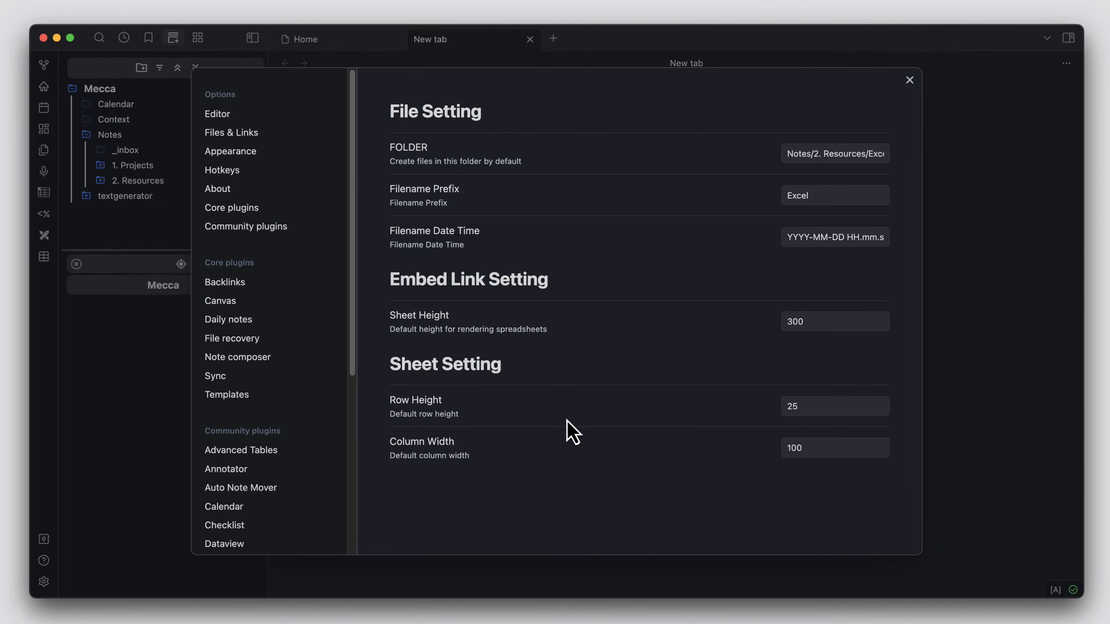
pyautogui.click(808, 154)
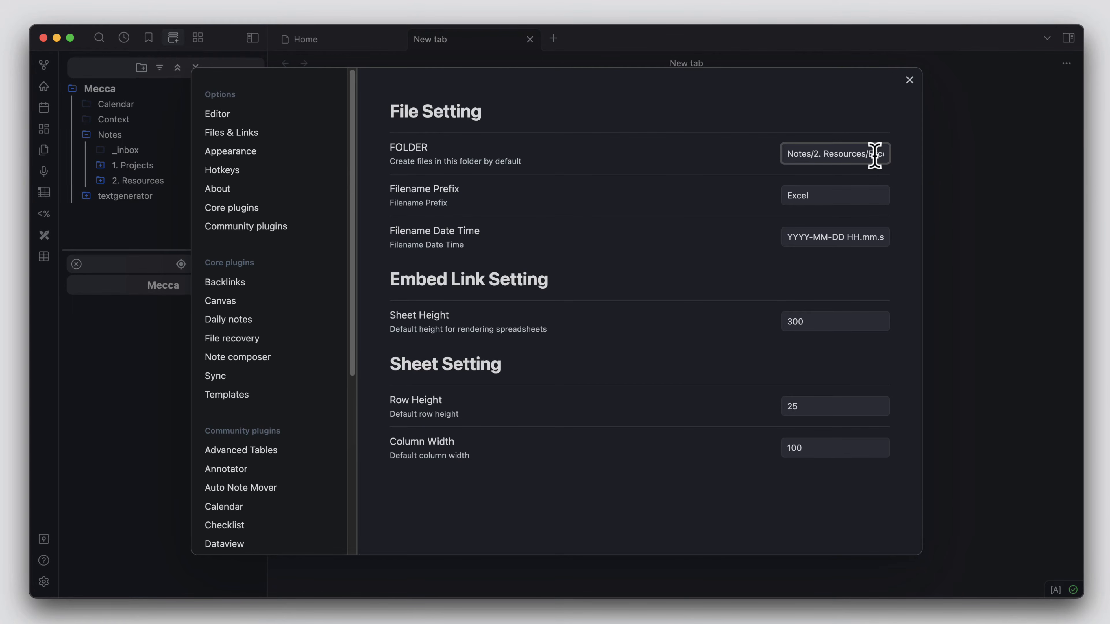
pyautogui.moveTo(872, 153); pyautogui.dragTo(889, 152)
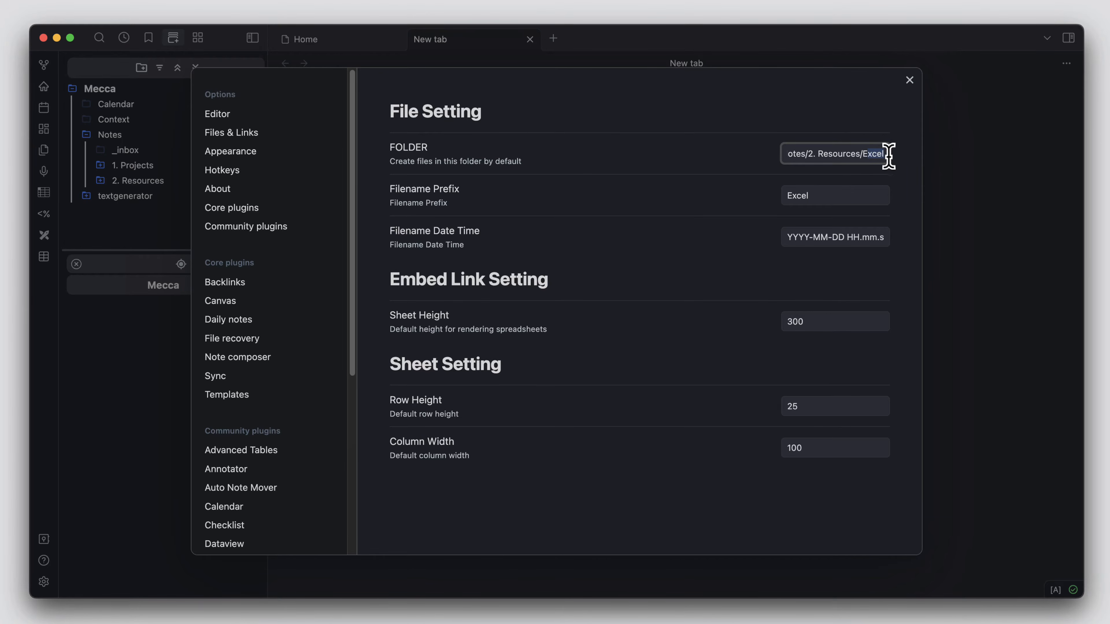
pyautogui.click(878, 155)
pyautogui.click(844, 197)
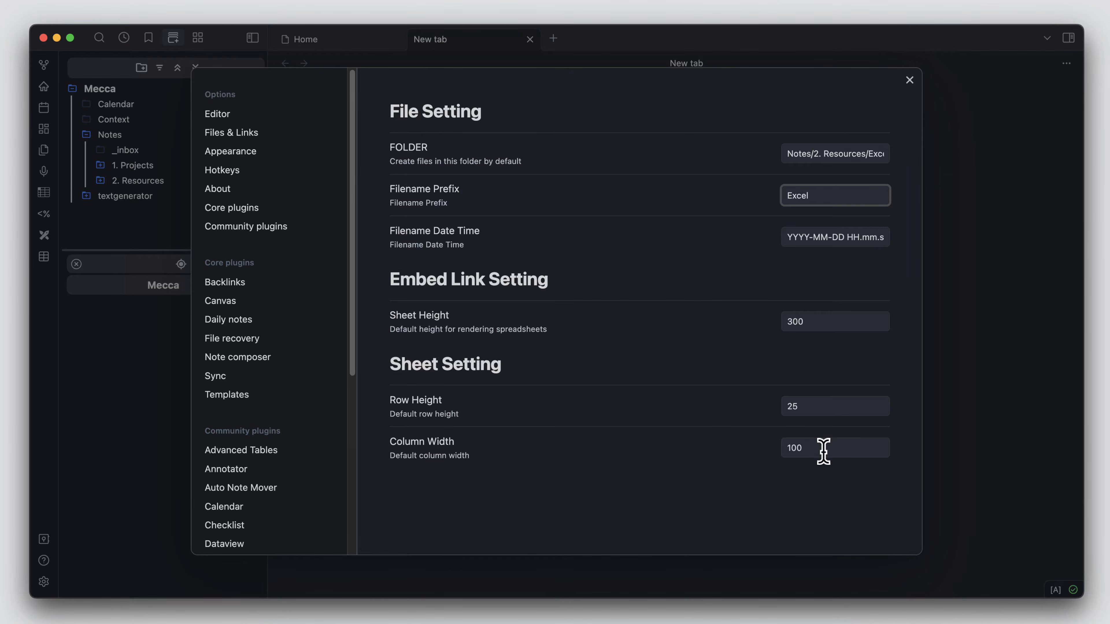
pyautogui.click(910, 81)
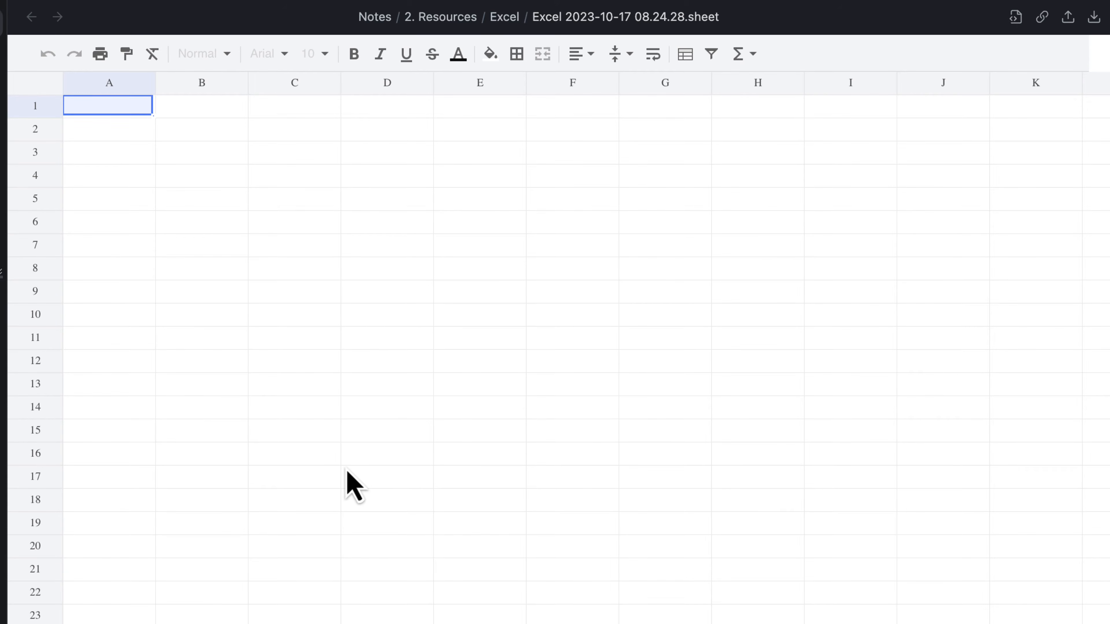
# Step: Enter the column headers "Name", "Number" and "Number 2" in cells A1 to C1 of the new sheet
pyautogui.click(210, 291)
pyautogui.click(120, 107)
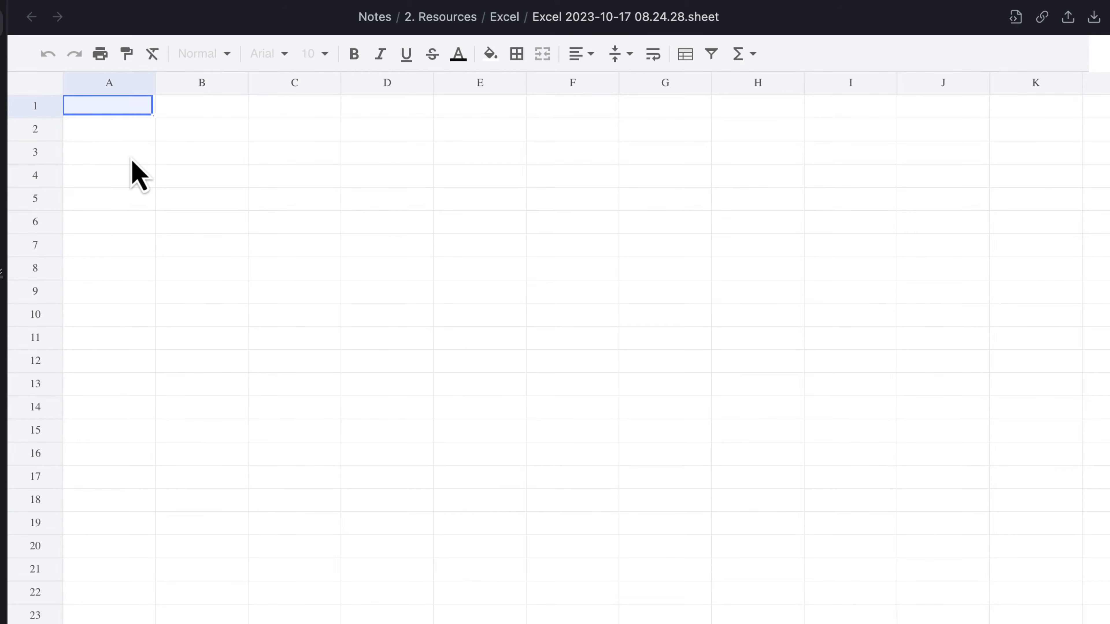
pyautogui.write('Name')
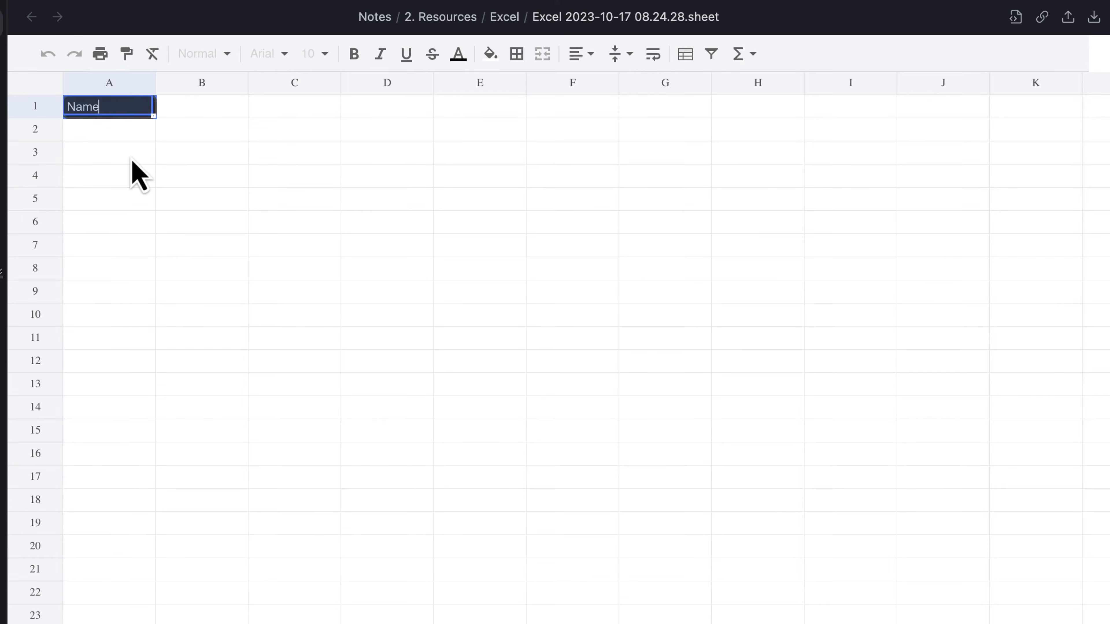
pyautogui.press('Tab')
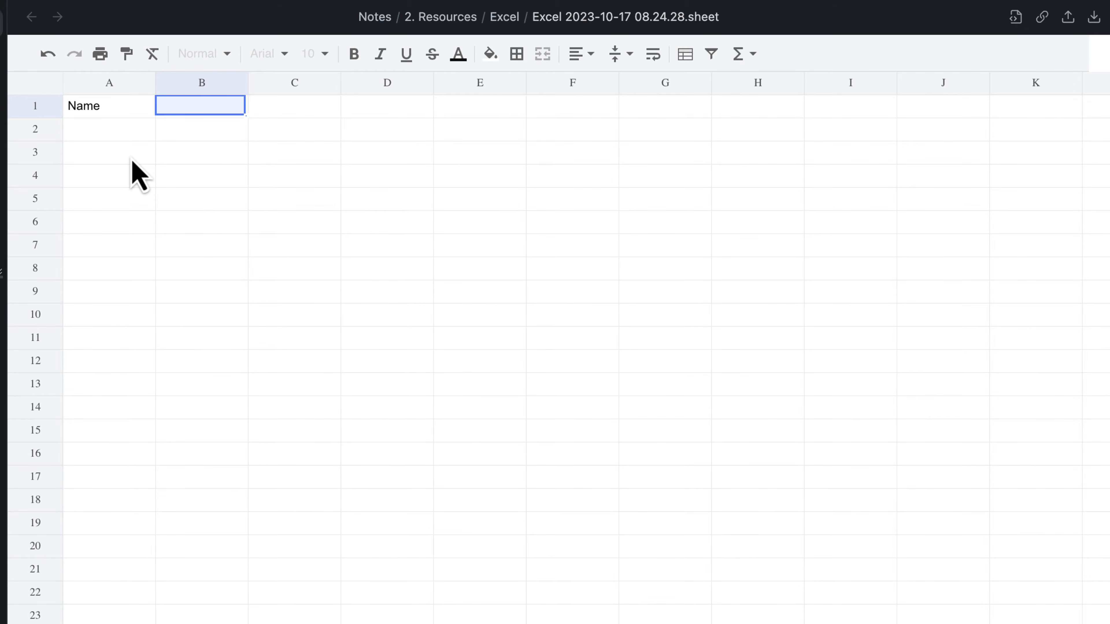
pyautogui.write('Number')
pyautogui.press('Tab')
pyautogui.write('Num')
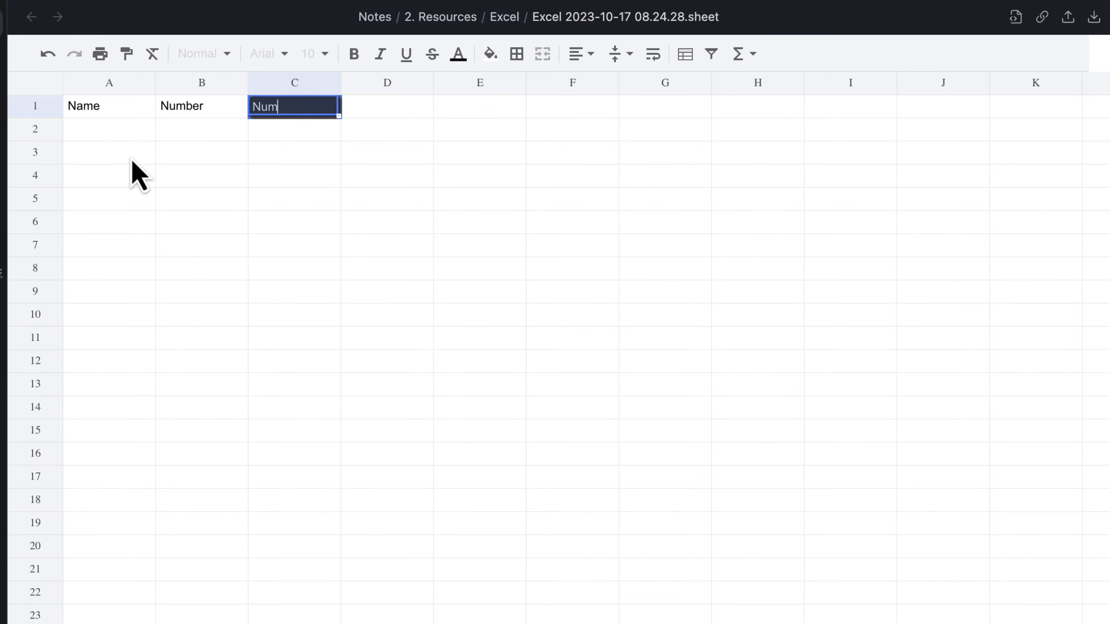
pyautogui.press('Return')
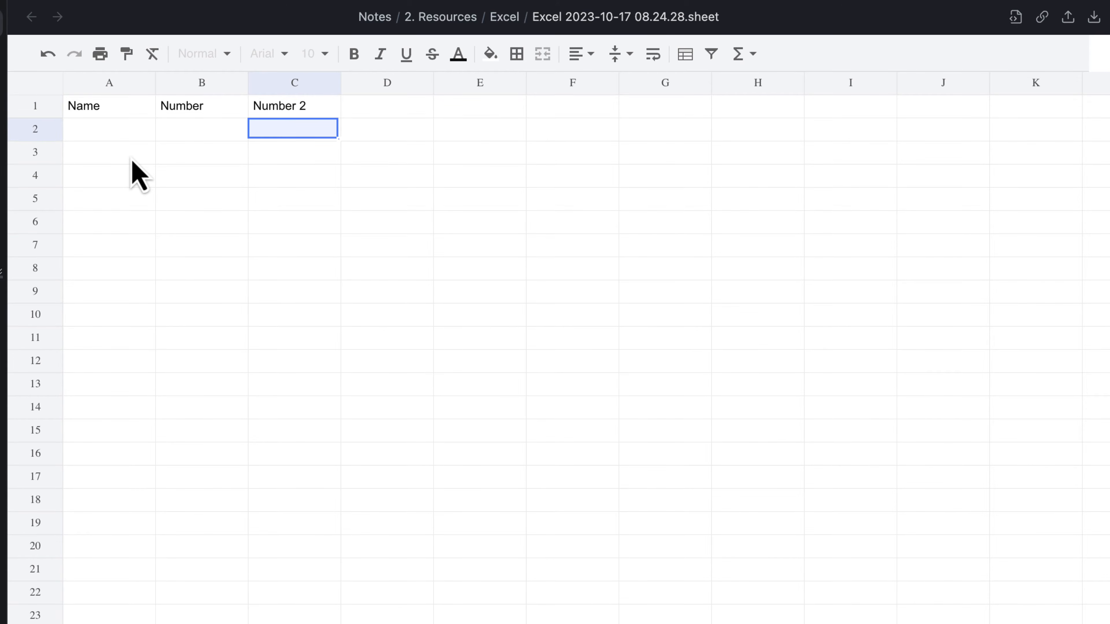
# Step: Change the header in B1 to "Number 1" and add the header "Total" in D1
pyautogui.doubleClick(220, 107)
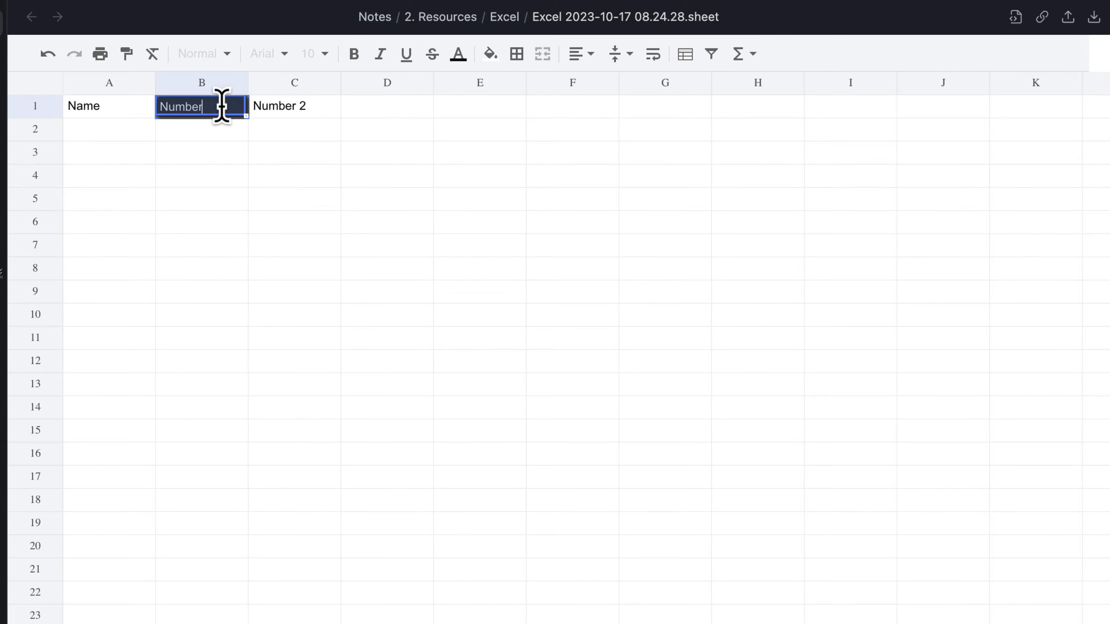
pyautogui.write('1')
pyautogui.click(279, 186)
pyautogui.click(329, 113)
pyautogui.click(370, 109)
pyautogui.write('T')
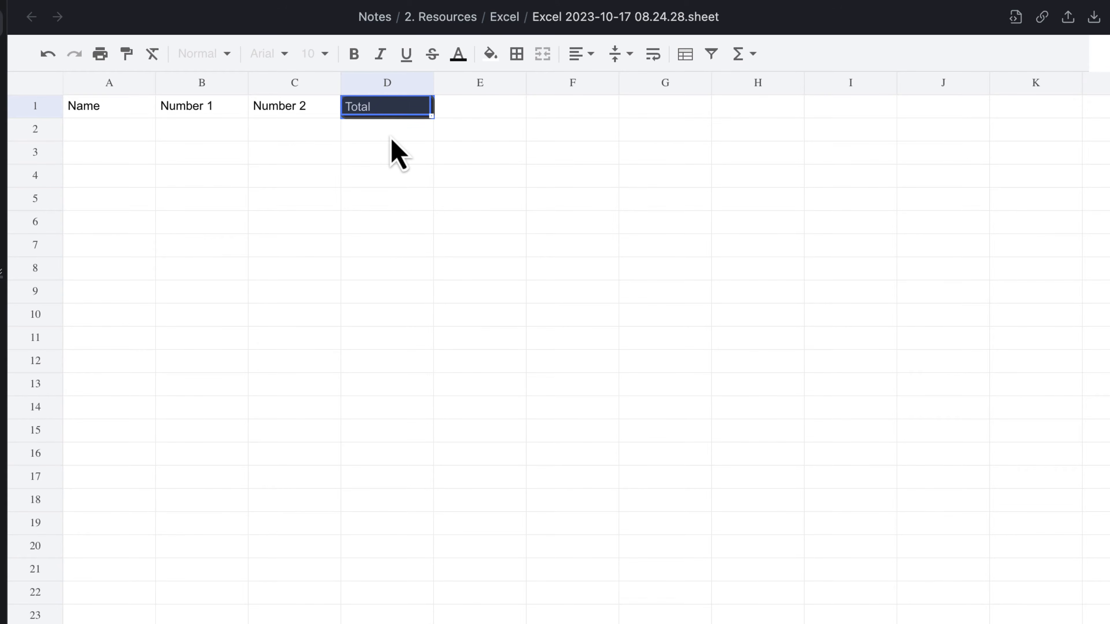
pyautogui.write('otal')
pyautogui.press('Return')
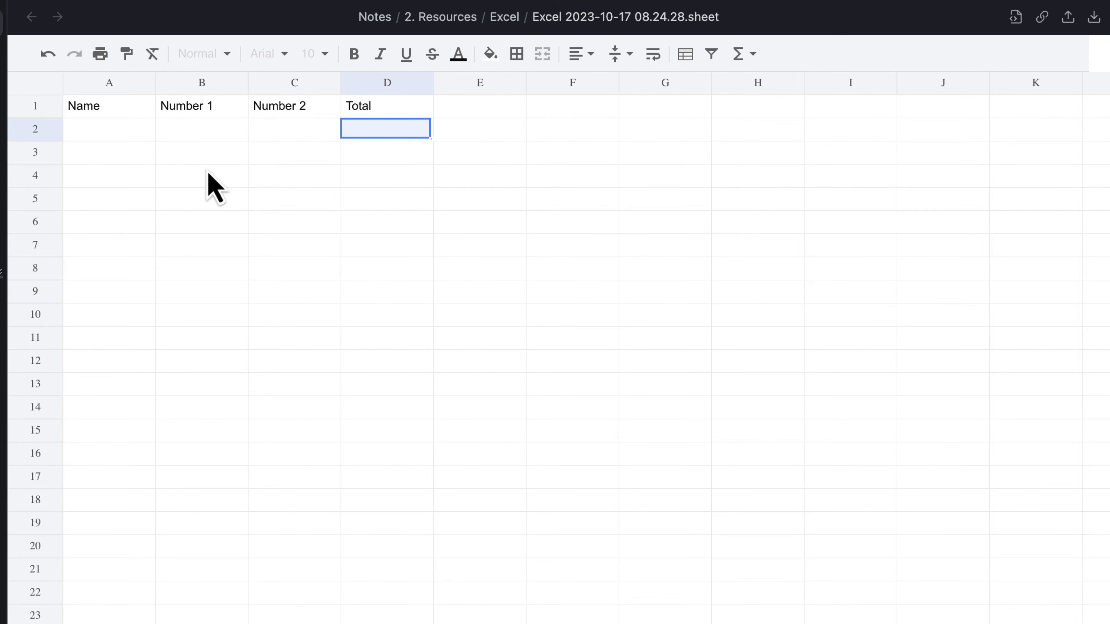
# Step: Fill in row 2 with "item 1" as the name, 3 as Number 1 and 2 as Number 2
pyautogui.click(117, 131)
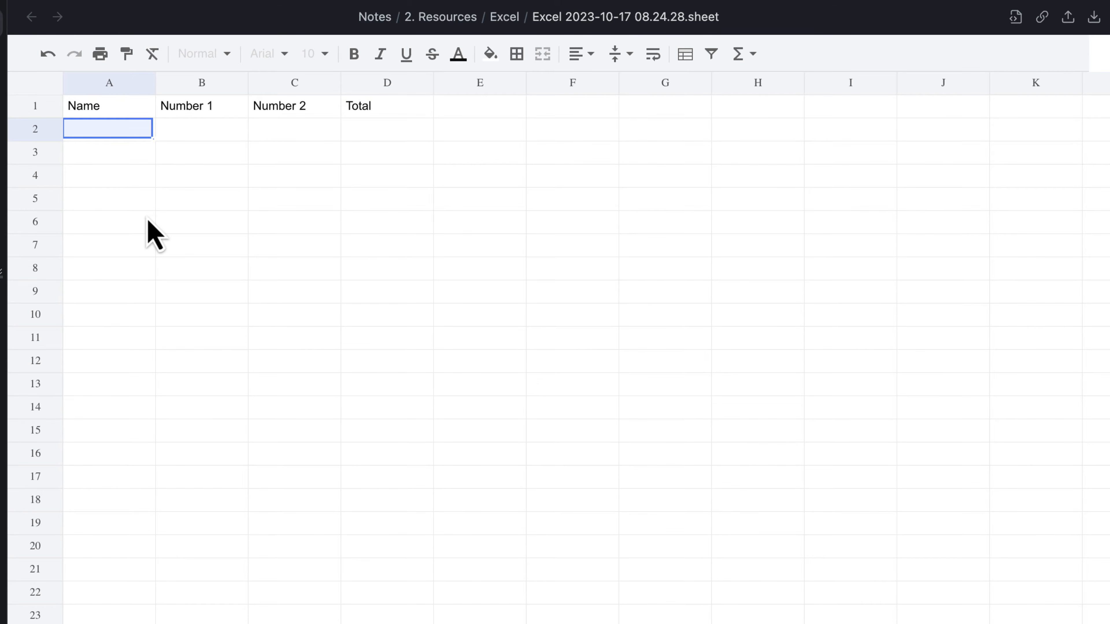
pyautogui.write('item 1')
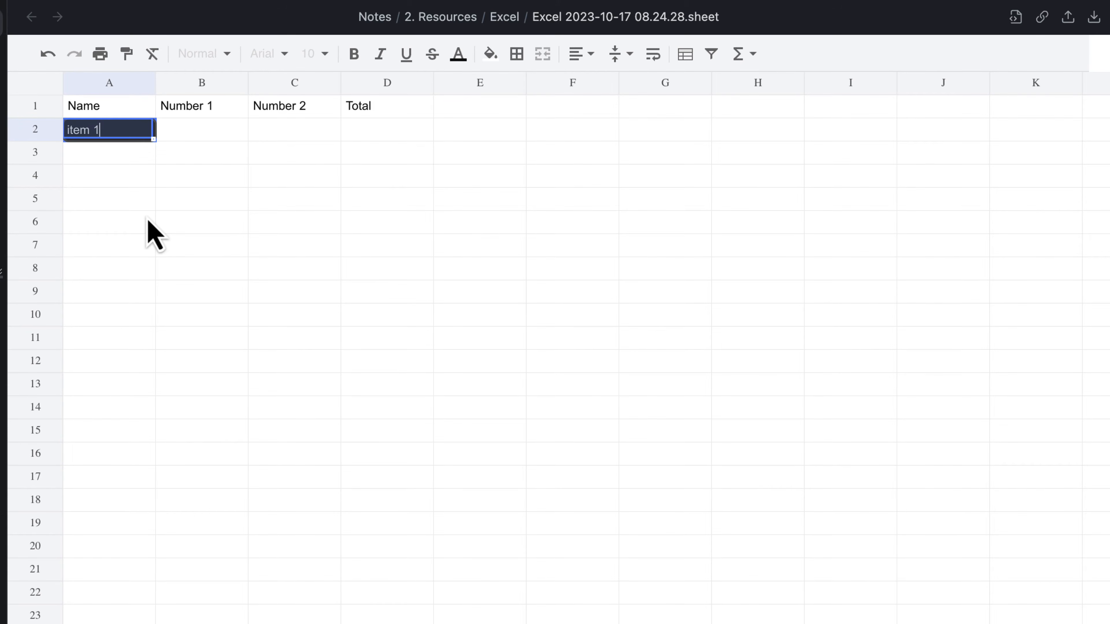
pyautogui.press('Return')
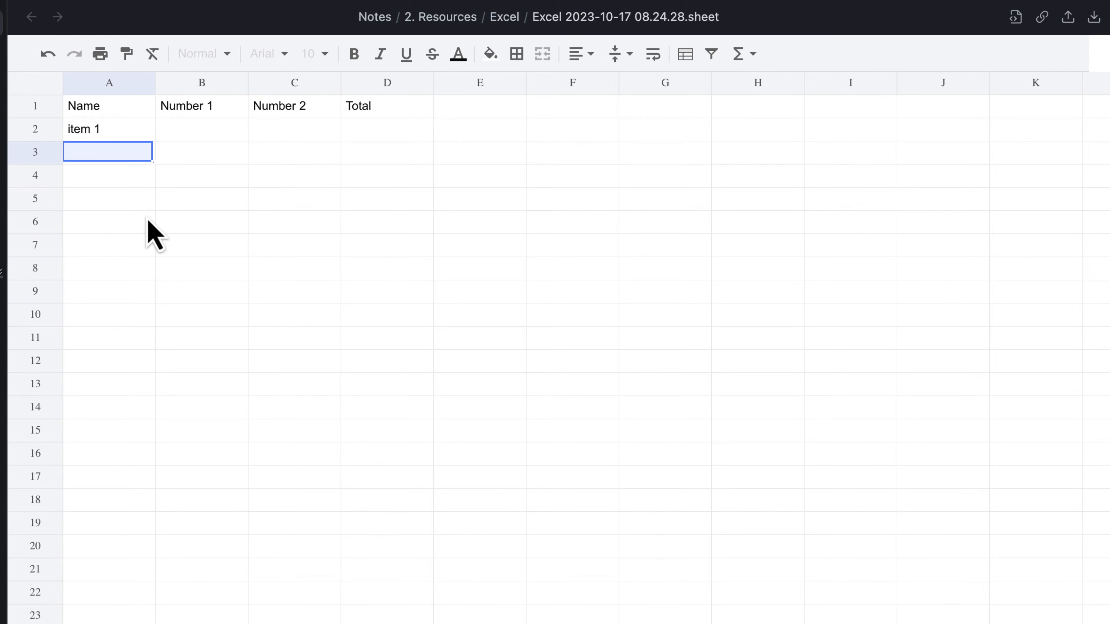
pyautogui.click(185, 136)
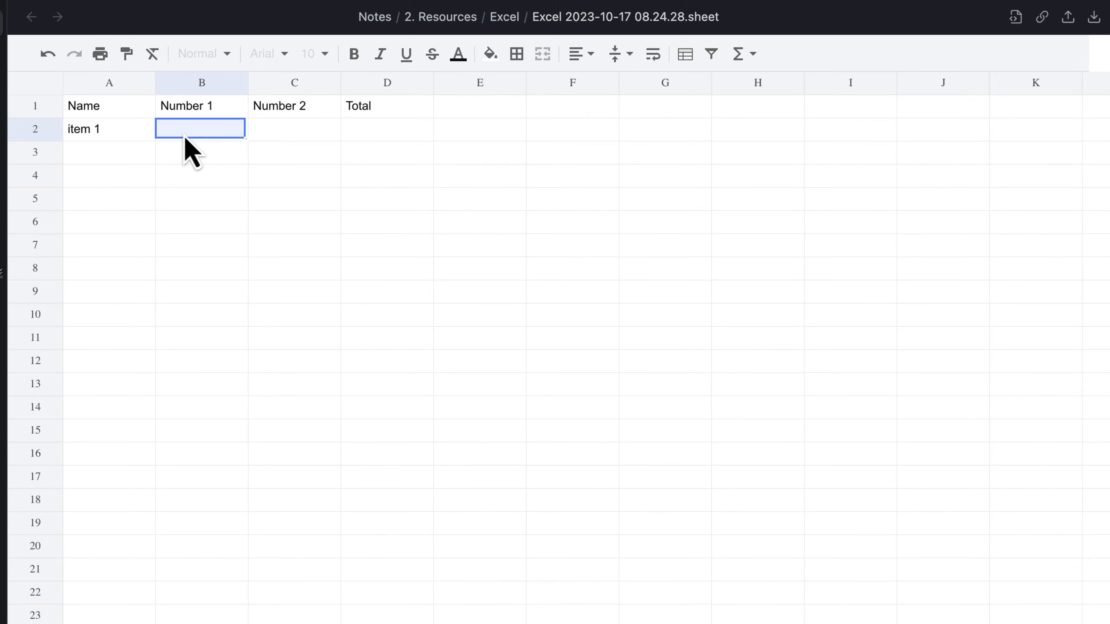
pyautogui.write('3')
pyautogui.press('Tab')
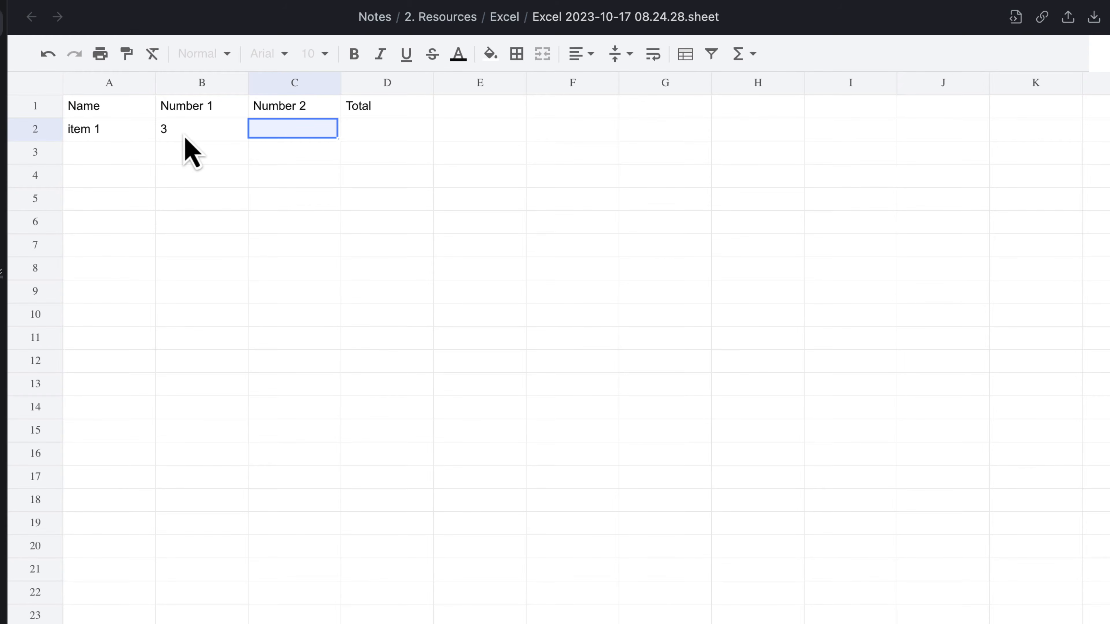
pyautogui.write('33')
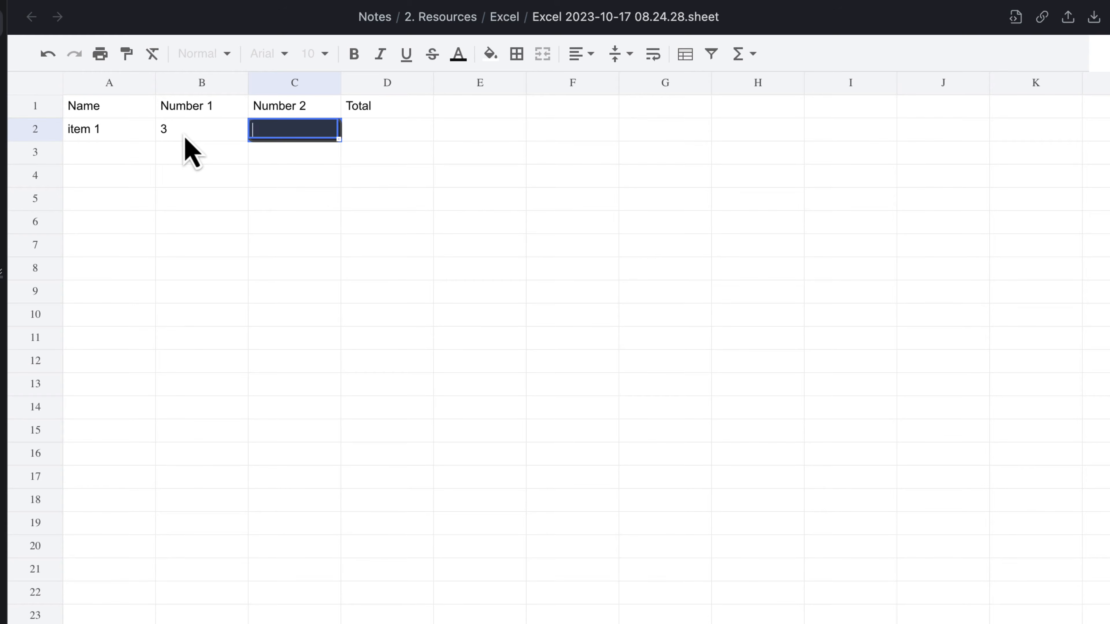
pyautogui.press('Tab')
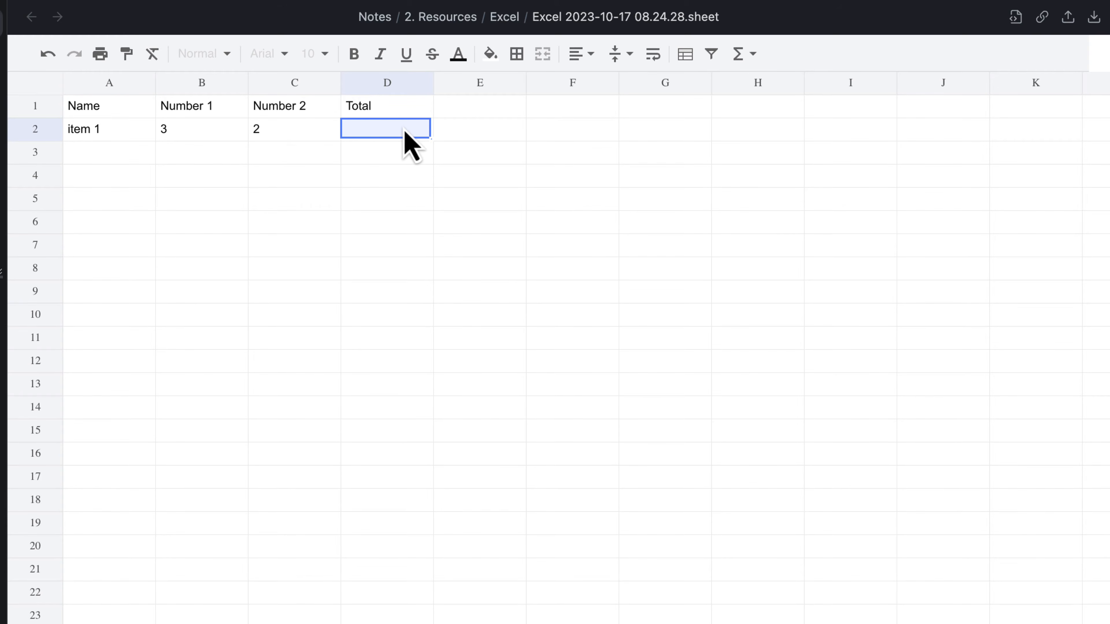
# Step: Insert the SUM function in D2 as =SUM(b2:c2) to total the row's two numbers
pyautogui.click(751, 59)
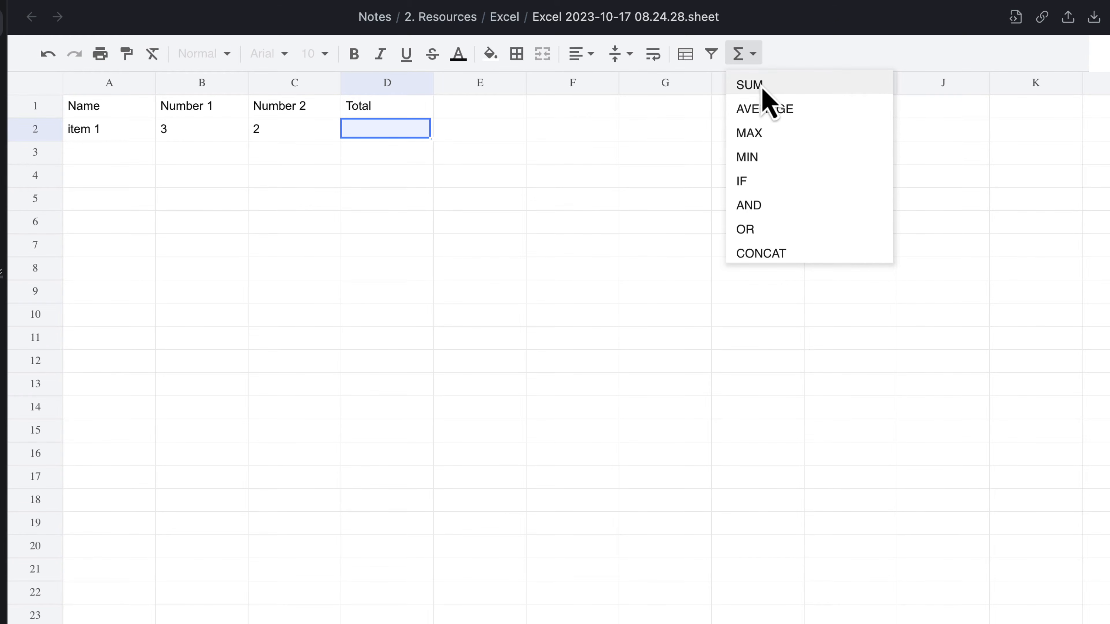
pyautogui.click(781, 89)
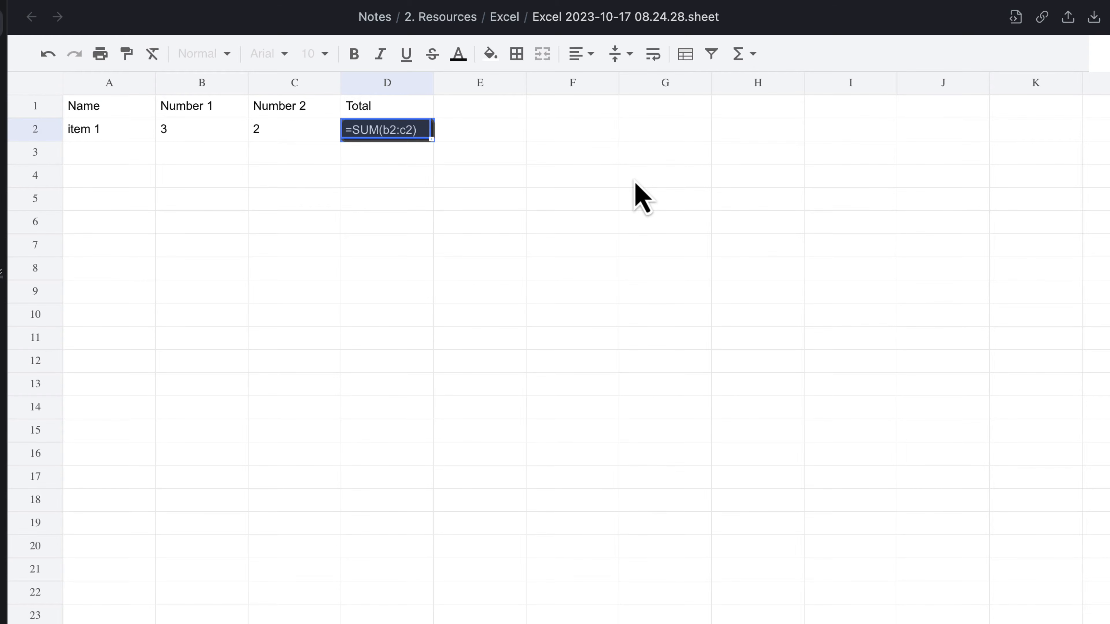
pyautogui.click(610, 205)
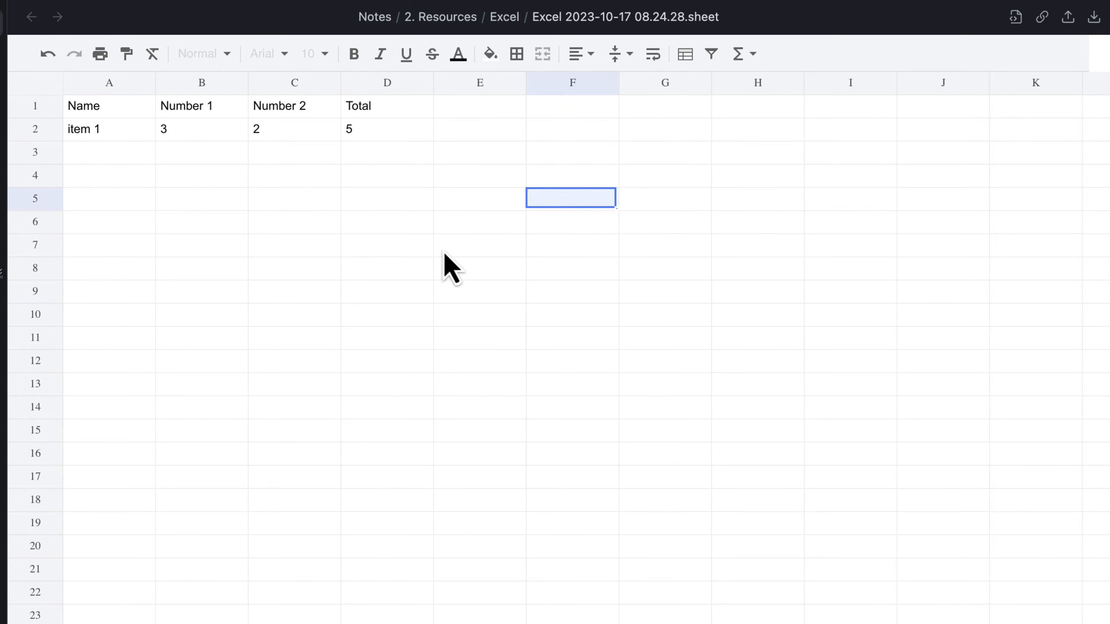
# Step: Set item 1's Number 2 value in C2 to 3 and its Number 1 value in B2 to 5
pyautogui.click(379, 132)
pyautogui.click(268, 134)
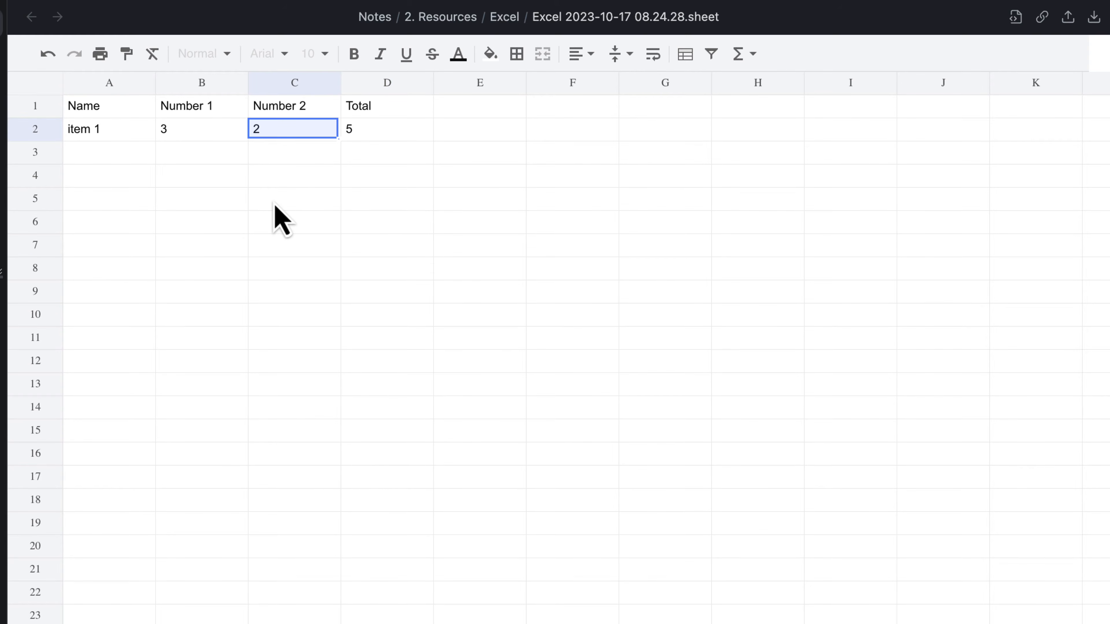
pyautogui.write('3')
pyautogui.press('Return')
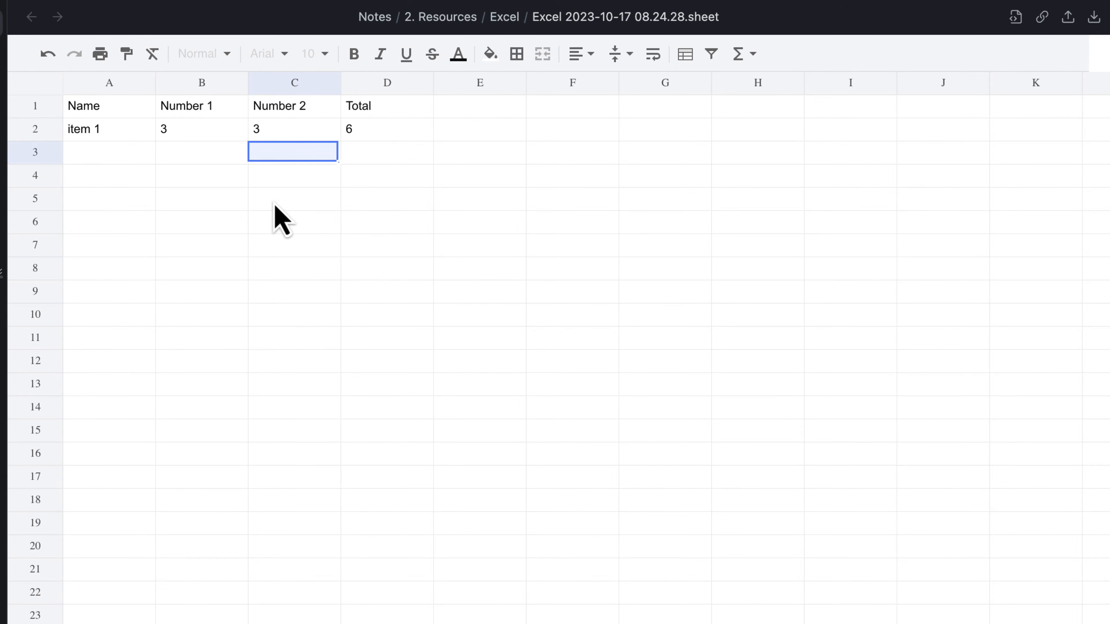
pyautogui.press('Up')
pyautogui.press('Left')
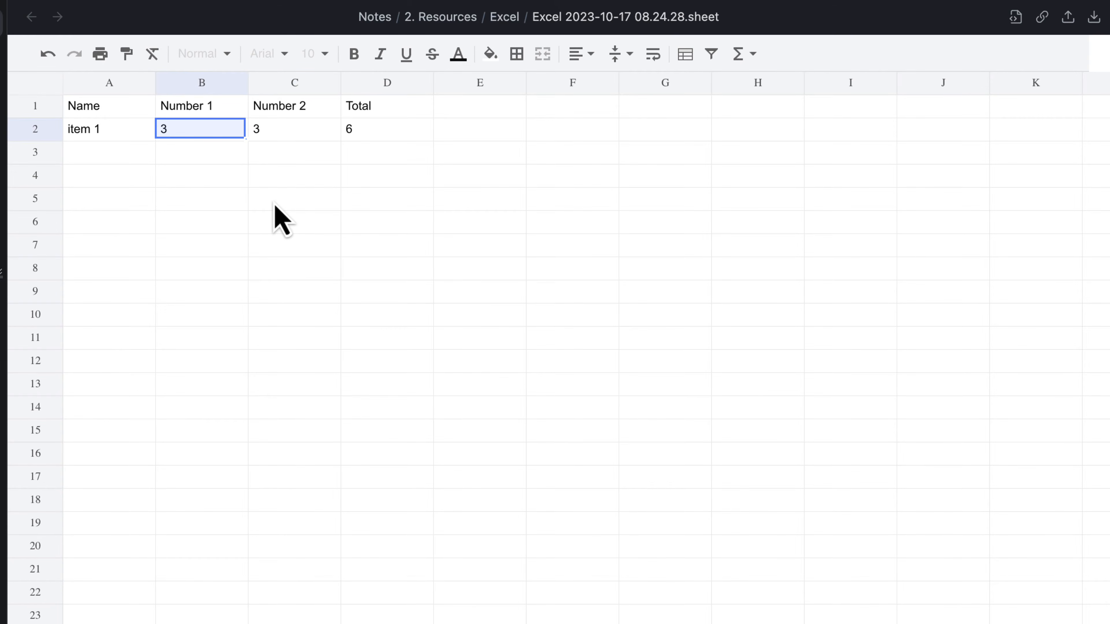
pyautogui.write('5')
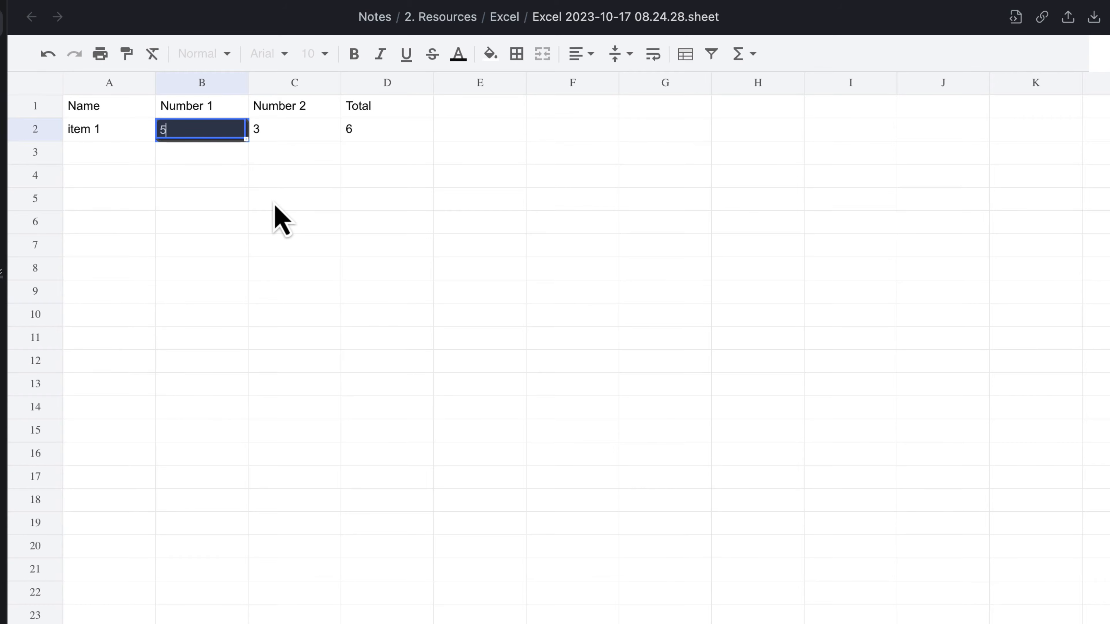
pyautogui.press('Return')
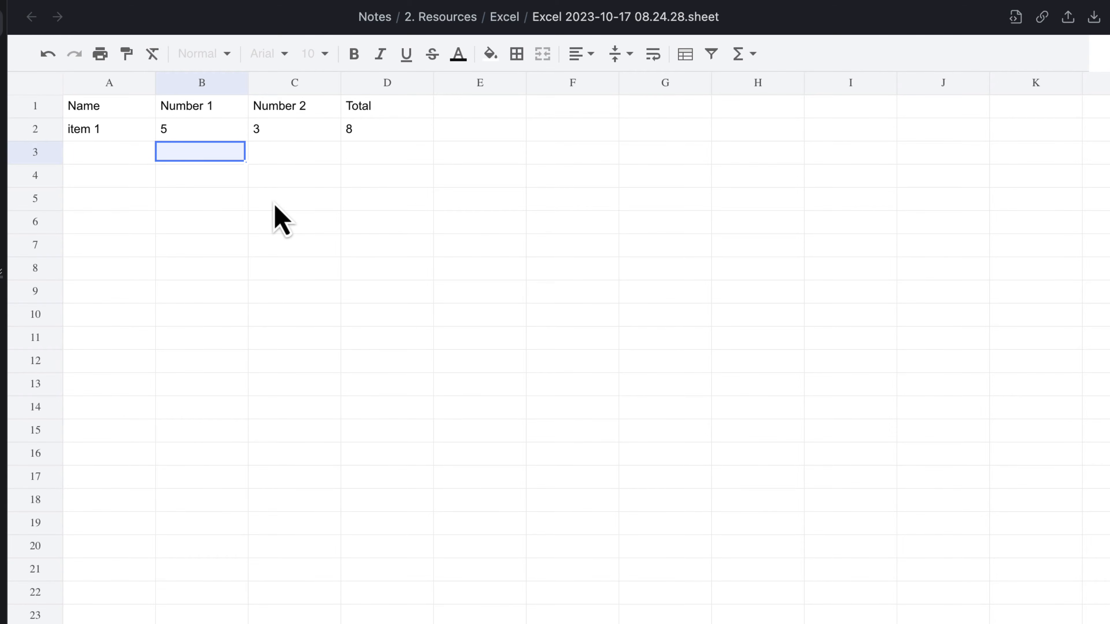
# Step: Auto-fill the name and both number values from A2:C2 down through row 7
pyautogui.click(365, 131)
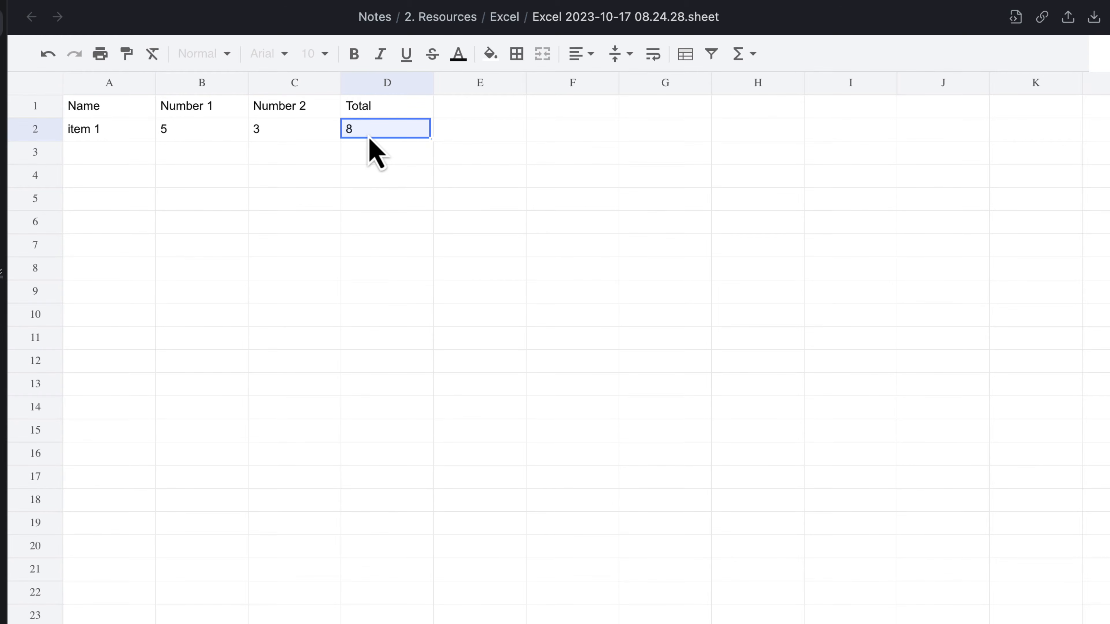
pyautogui.click(132, 136)
pyautogui.moveTo(133, 136); pyautogui.dragTo(263, 139)
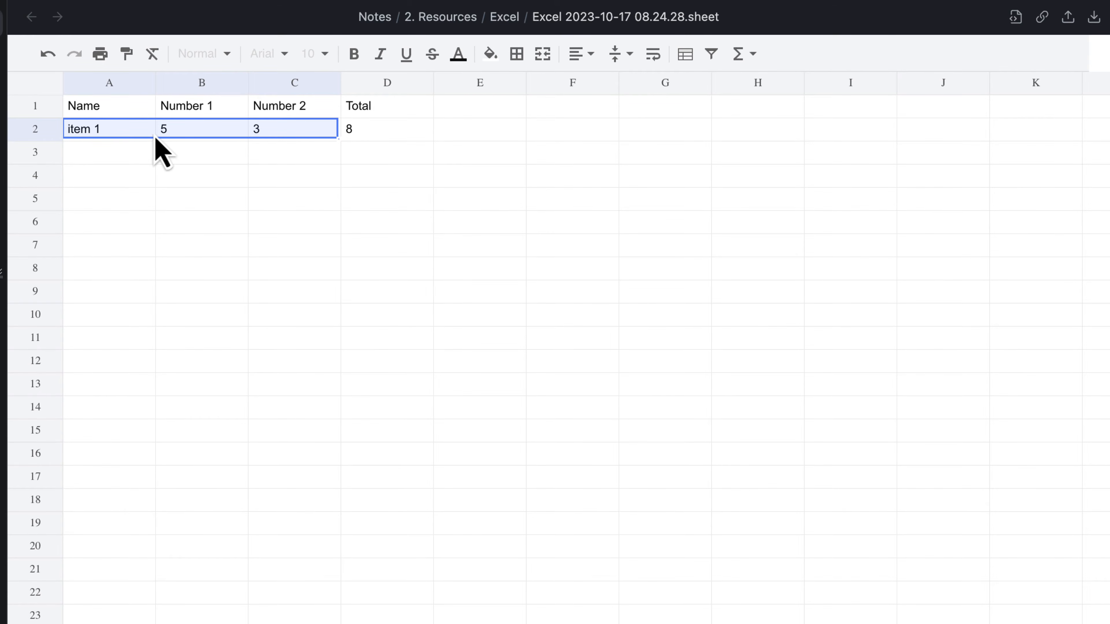
pyautogui.moveTo(338, 139); pyautogui.dragTo(342, 245)
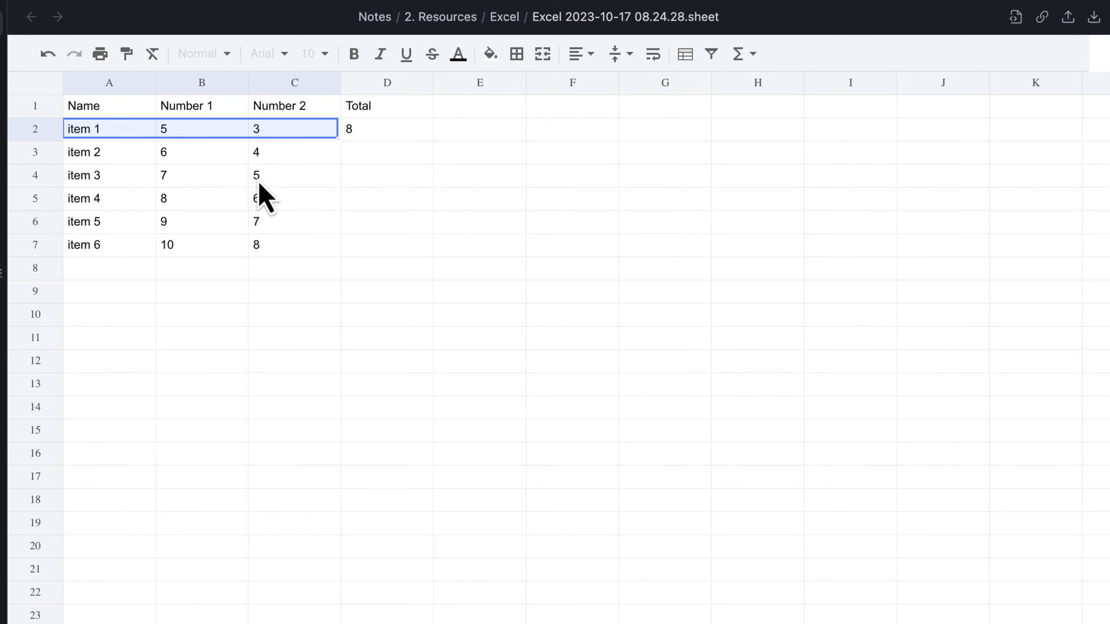
pyautogui.click(151, 135)
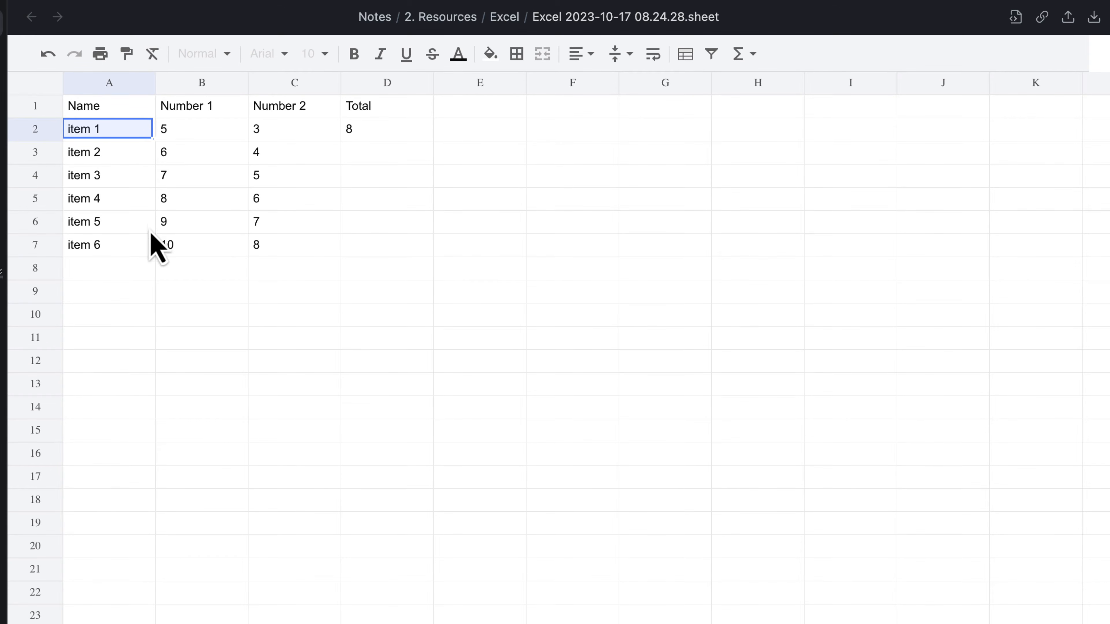
pyautogui.click(250, 222)
pyautogui.click(146, 151)
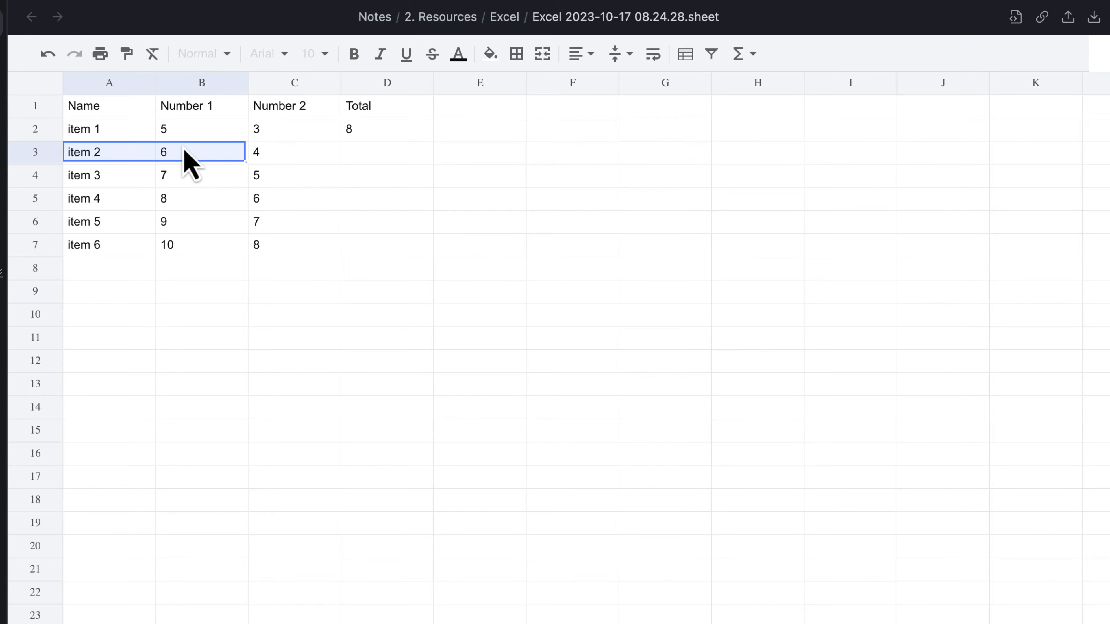
pyautogui.click(142, 137)
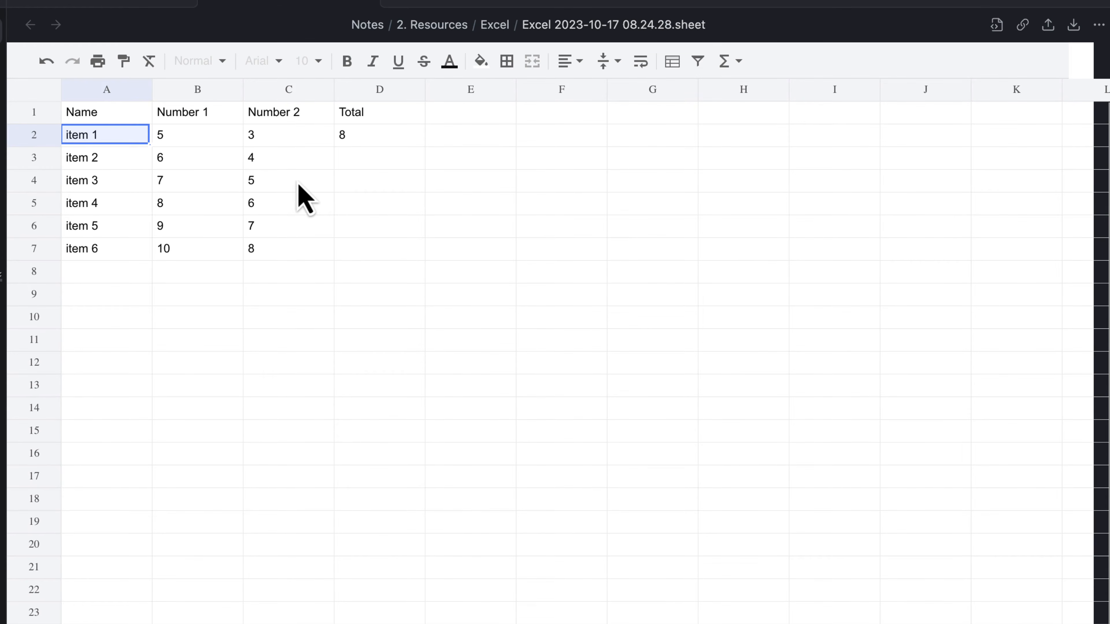
# Step: Try to auto-fill the Total formula from D2 down through row 7
pyautogui.click(355, 140)
pyautogui.moveTo(421, 146); pyautogui.dragTo(408, 252)
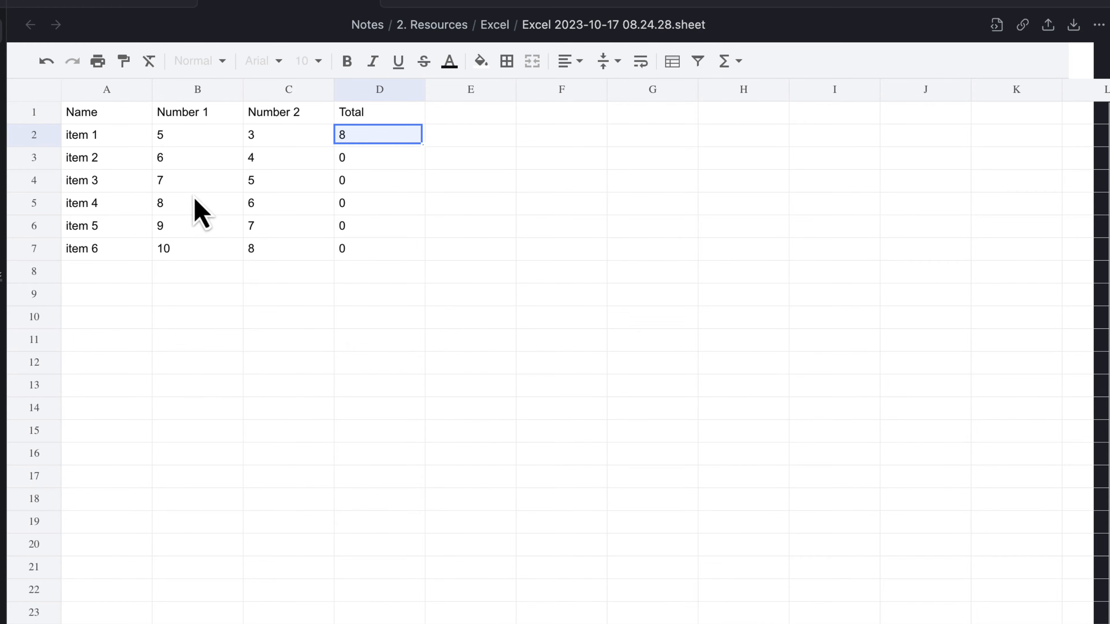
pyautogui.click(114, 161)
pyautogui.click(341, 143)
# Step: Check the filled Total cells below D2 and open D3 to inspect its formula
pyautogui.click(383, 161)
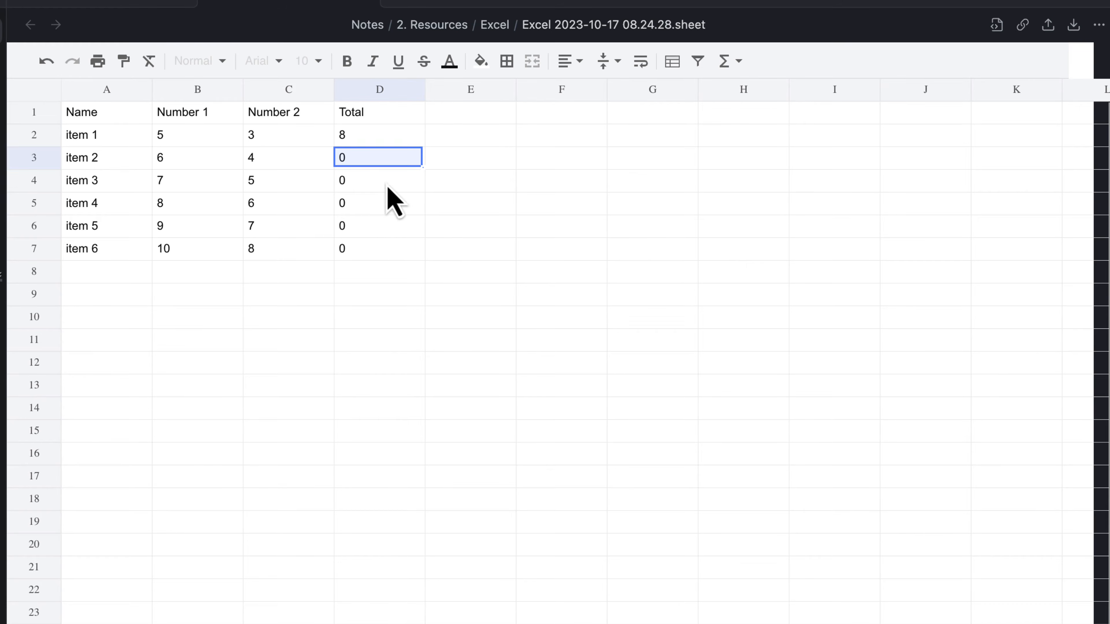
pyautogui.click(383, 255)
pyautogui.click(381, 228)
pyautogui.click(376, 188)
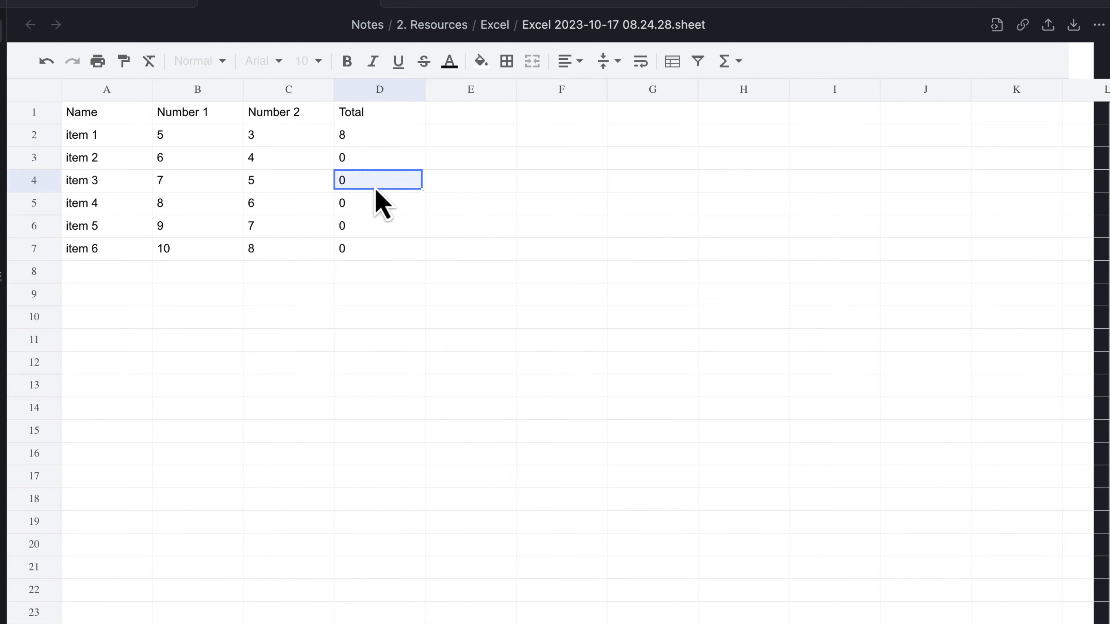
pyautogui.click(385, 158)
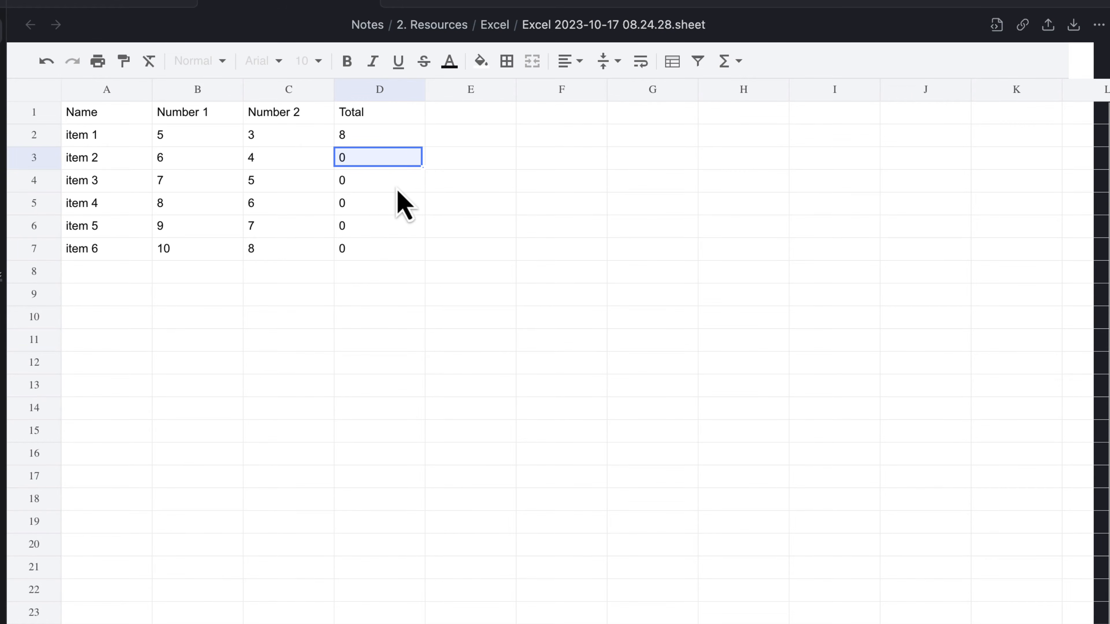
pyautogui.doubleClick(389, 161)
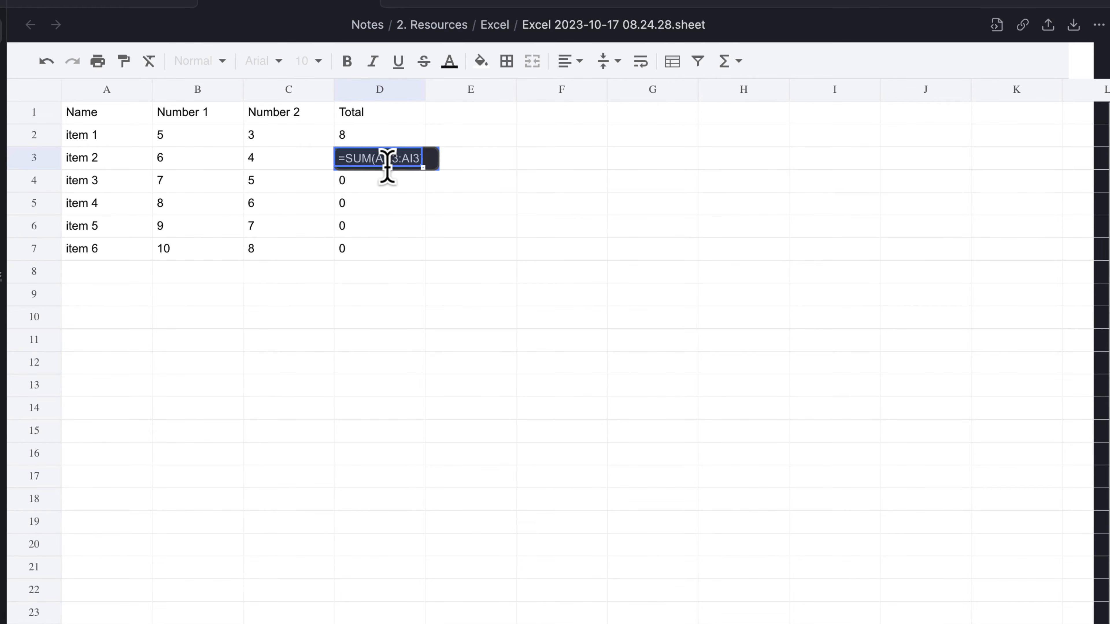
# Step: Rewrite the Total formula in D2 with uppercase cell references as =SUM(B2:C2)
pyautogui.click(381, 140)
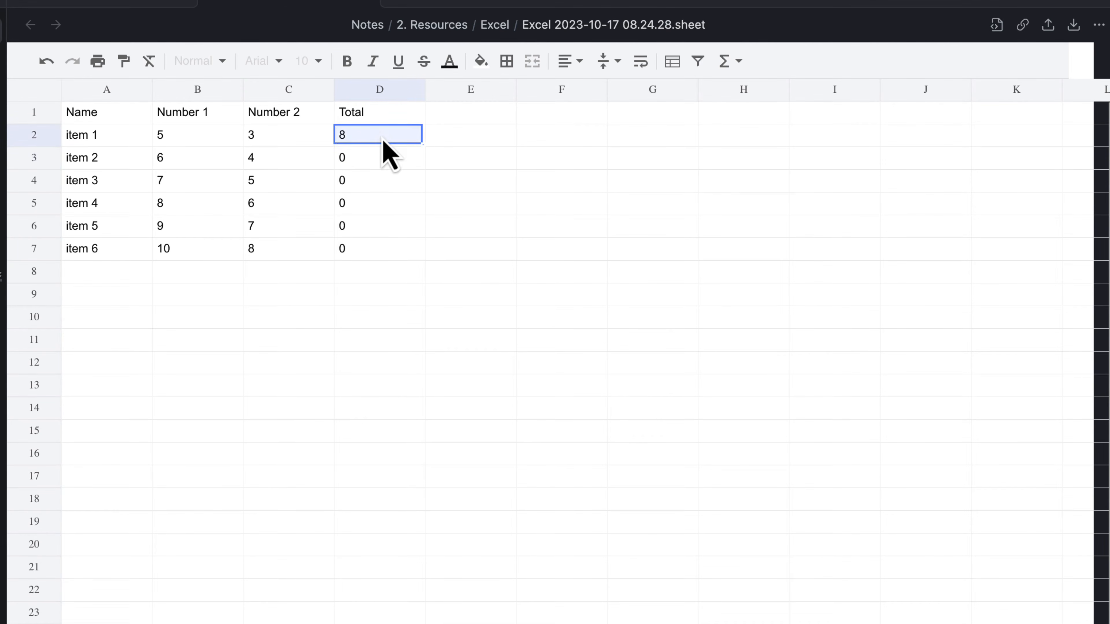
pyautogui.doubleClick(394, 139)
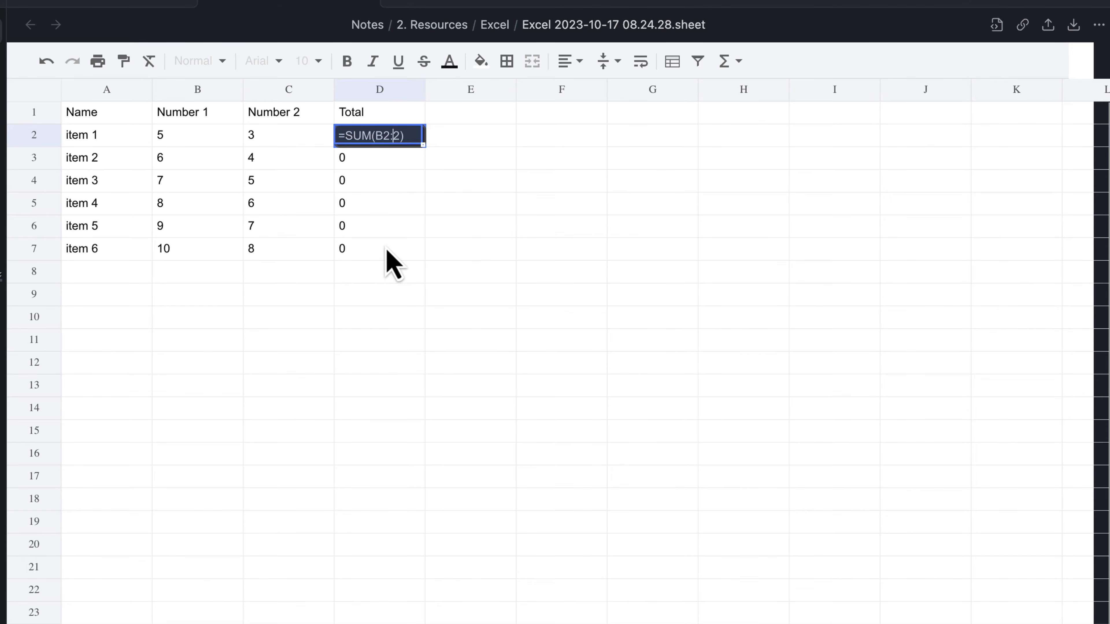
pyautogui.press('Return')
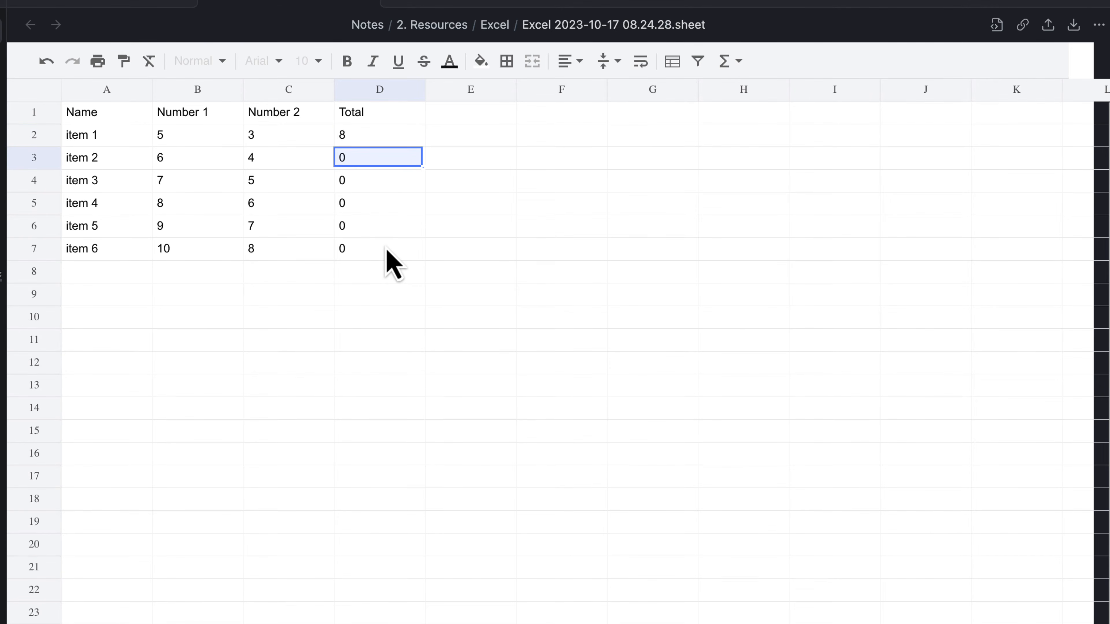
pyautogui.click(400, 141)
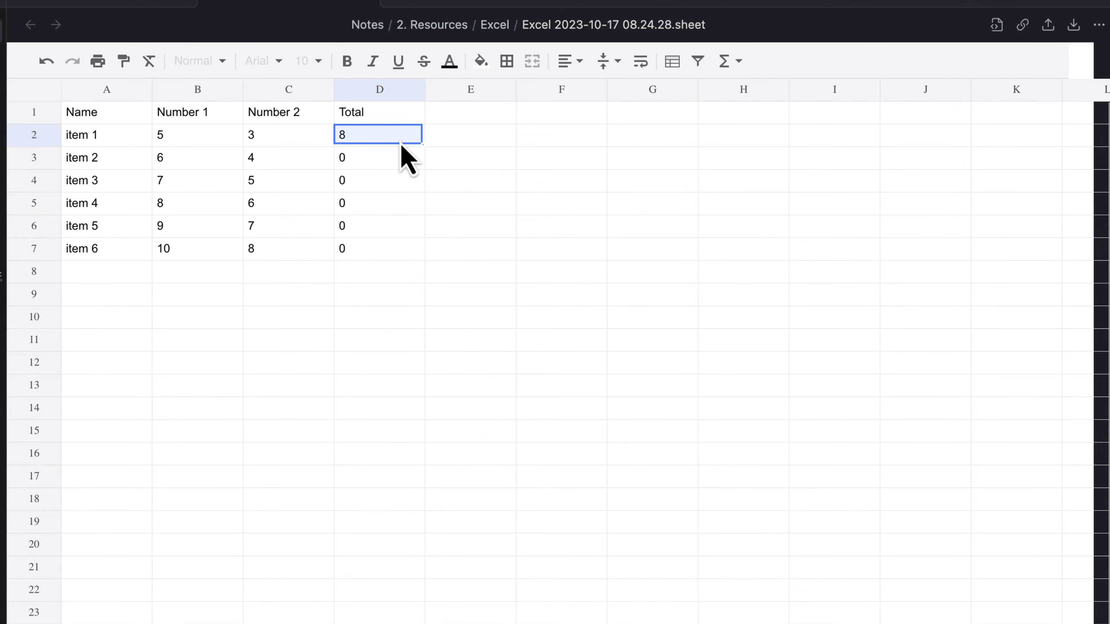
pyautogui.doubleClick(400, 142)
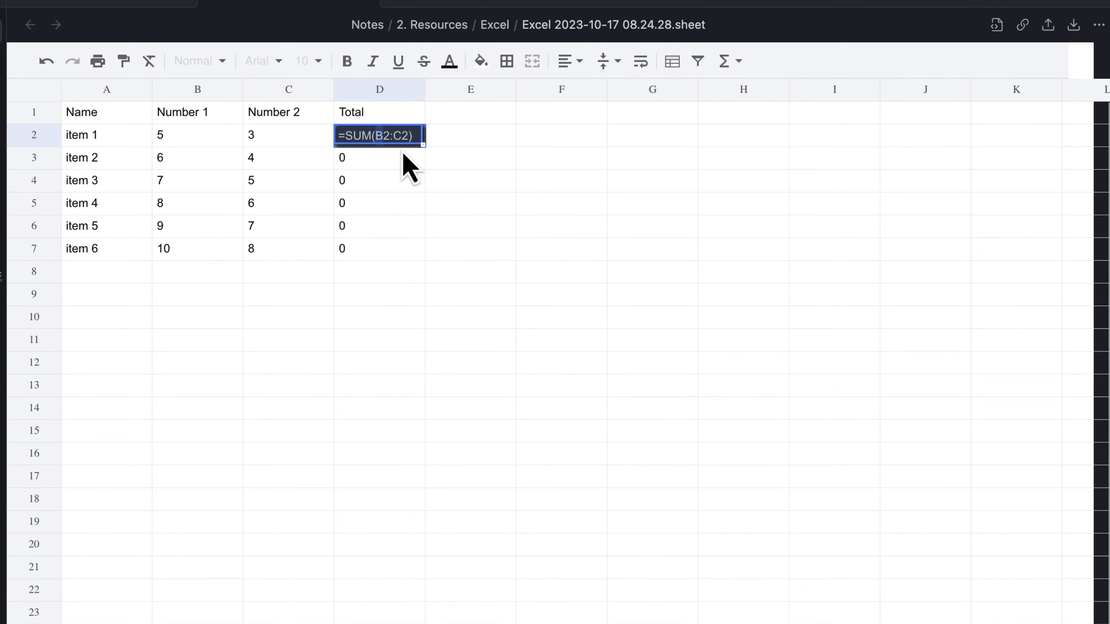
pyautogui.click(415, 178)
# Step: Auto-fill the corrected SUM formula from D2 down through D7
pyautogui.click(413, 134)
pyautogui.moveTo(421, 147); pyautogui.dragTo(421, 257)
pyautogui.click(377, 226)
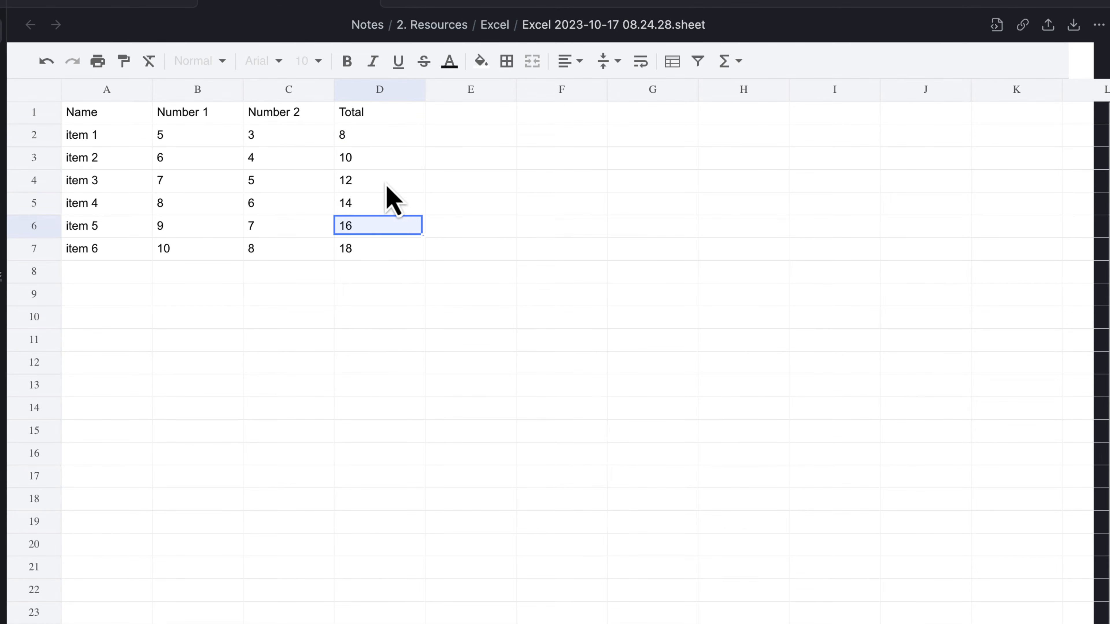
# Step: Examine the SUM formulas behind the totals in D3 and D2 to compare their cell references
pyautogui.click(385, 161)
pyautogui.doubleClick(391, 159)
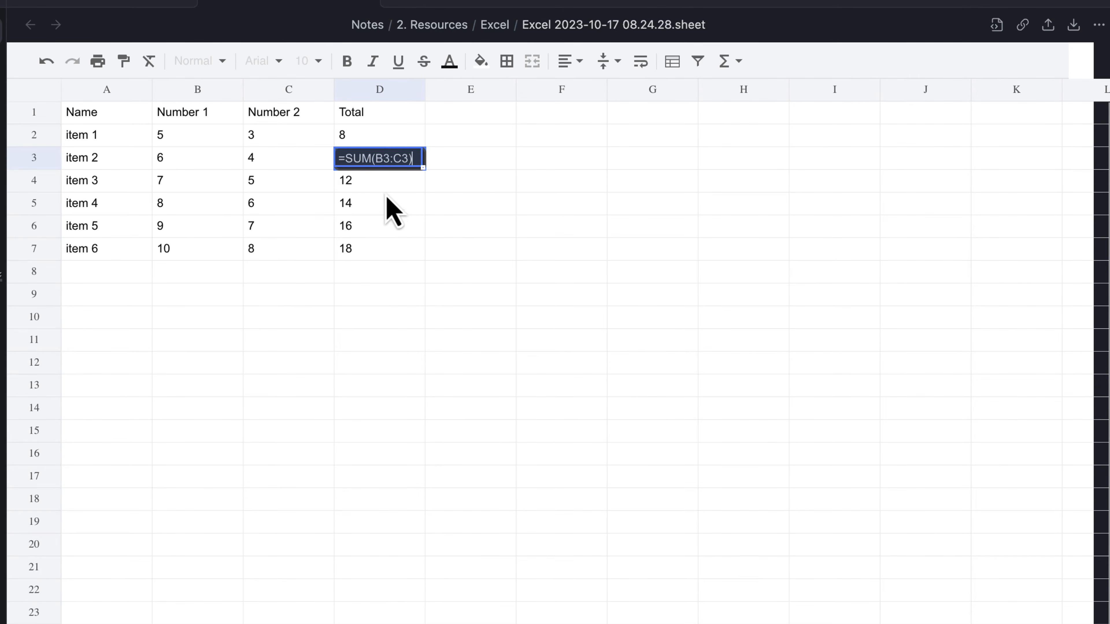
pyautogui.press('Return')
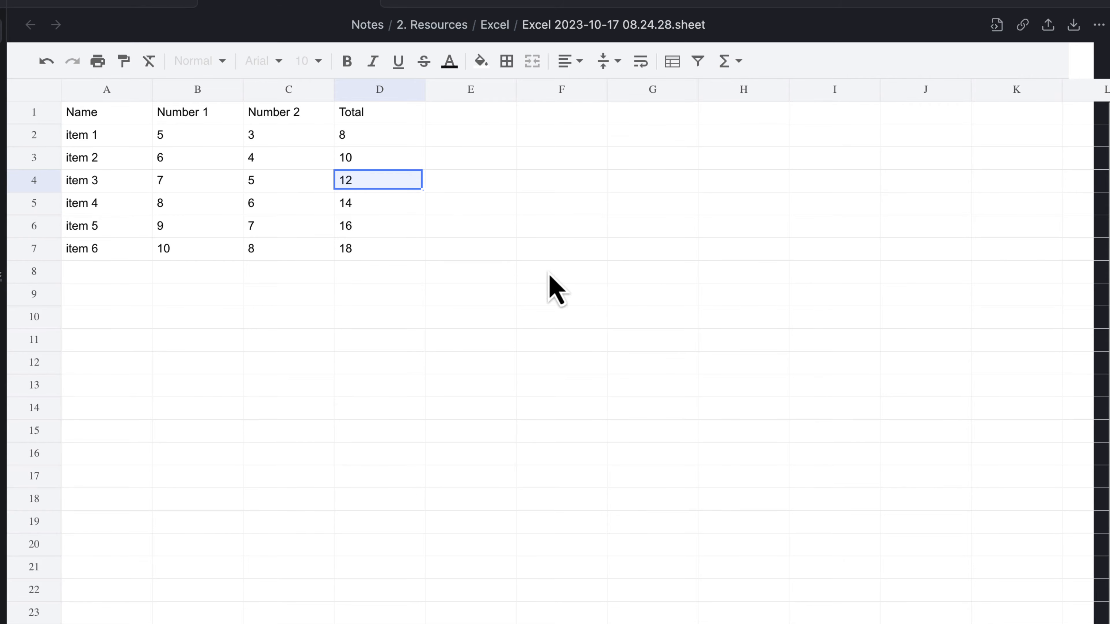
pyautogui.click(398, 136)
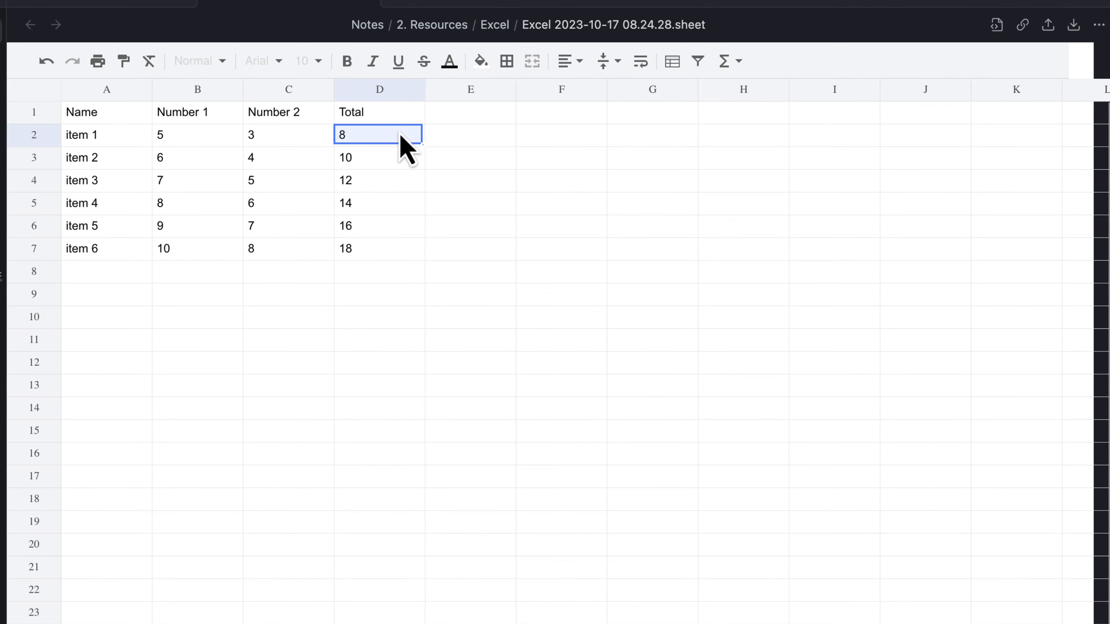
pyautogui.click(738, 62)
pyautogui.click(437, 203)
pyautogui.click(378, 156)
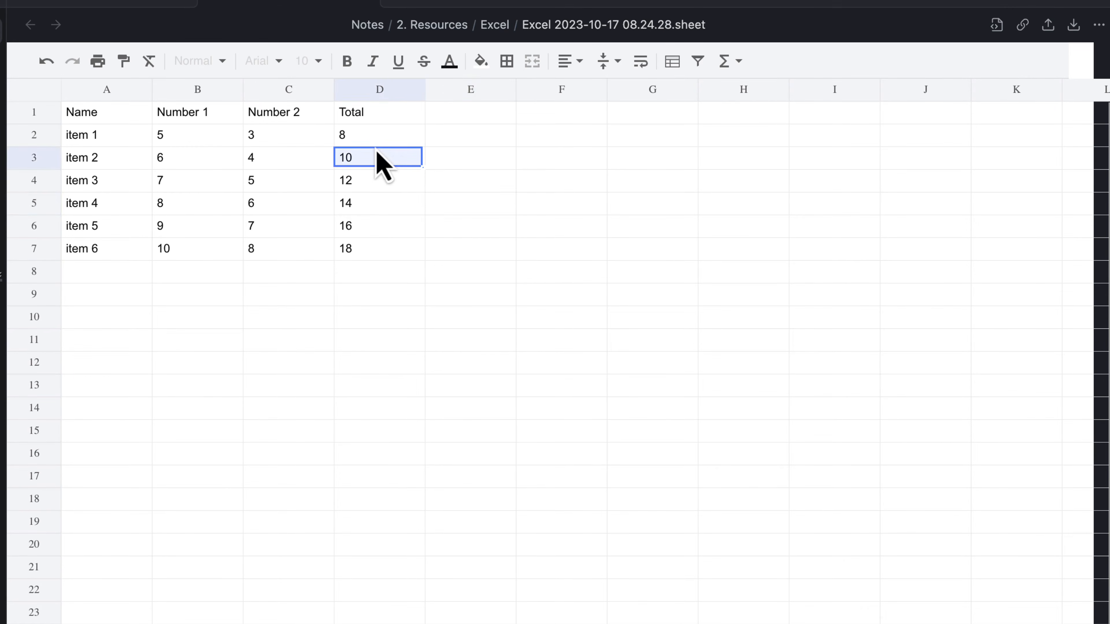
pyautogui.click(402, 137)
pyautogui.doubleClick(399, 138)
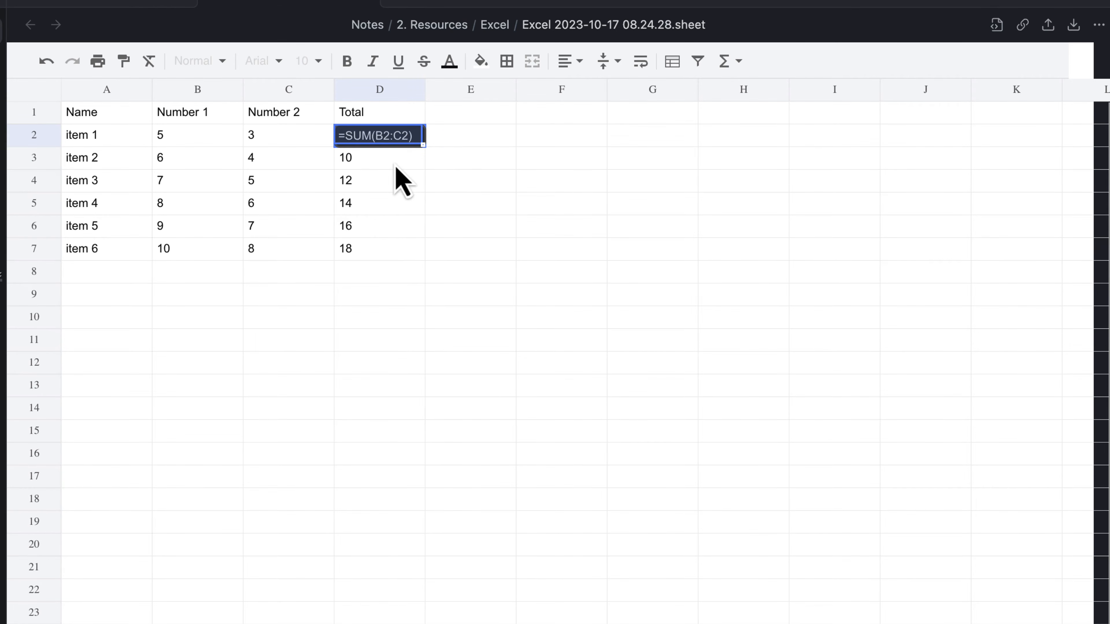
pyautogui.click(384, 135)
pyautogui.click(404, 231)
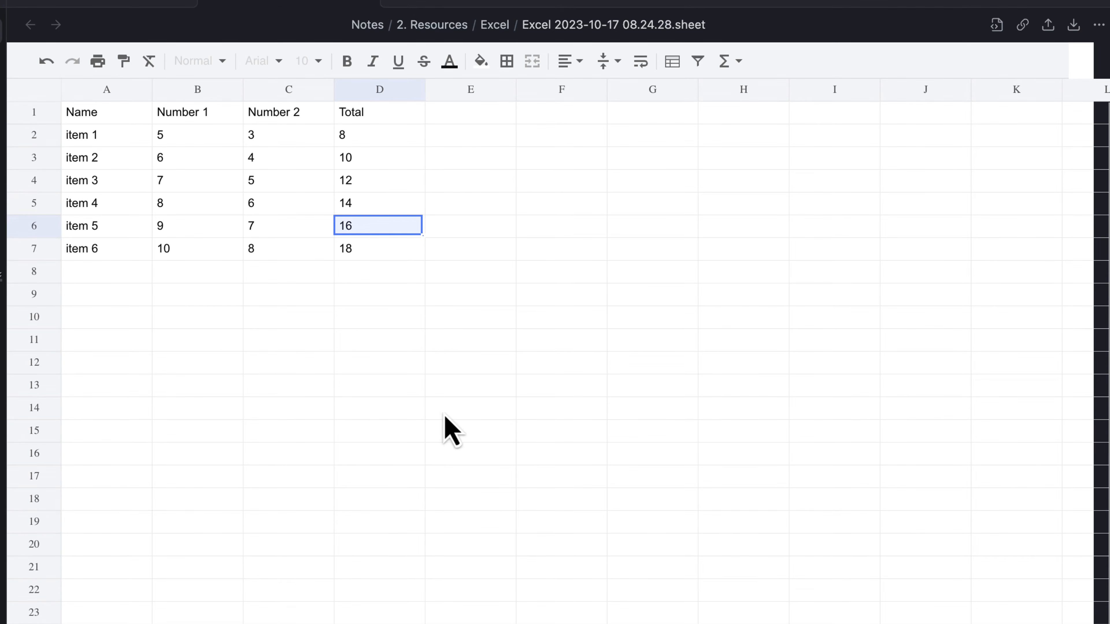
# Step: Make the header cells A1:D1 bold, trying italic on them before keeping bold
pyautogui.moveTo(116, 119); pyautogui.dragTo(359, 117)
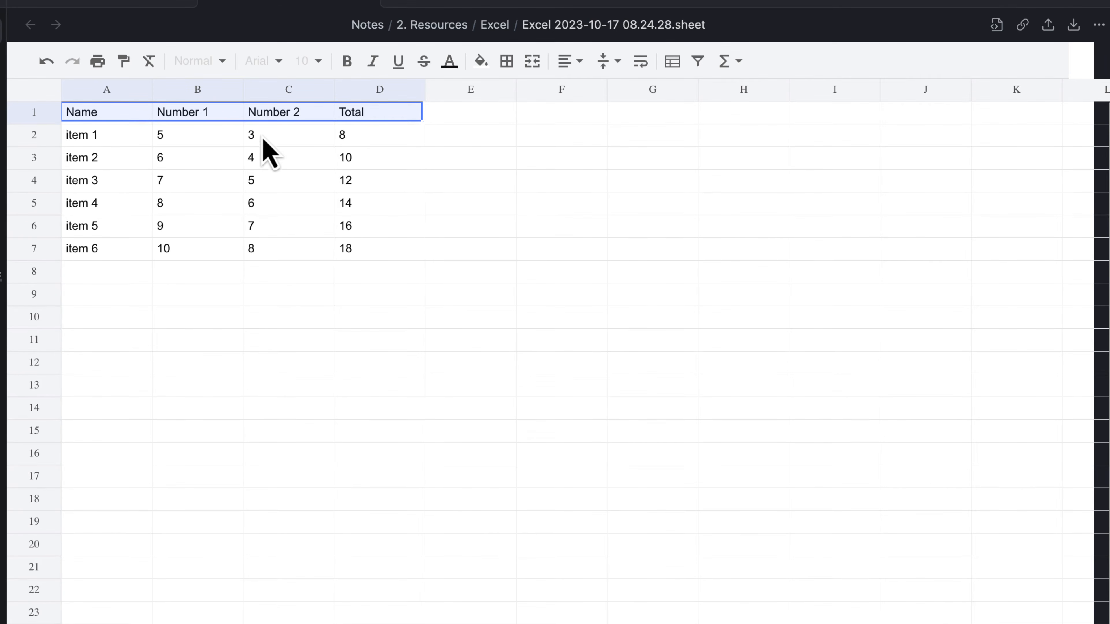
pyautogui.click(347, 61)
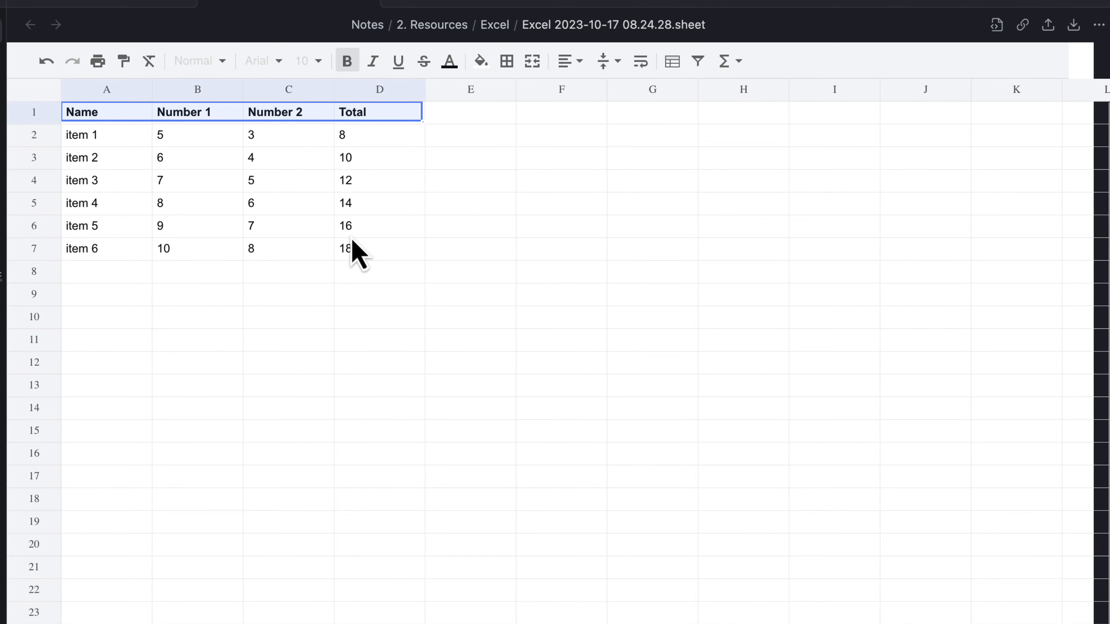
pyautogui.click(375, 63)
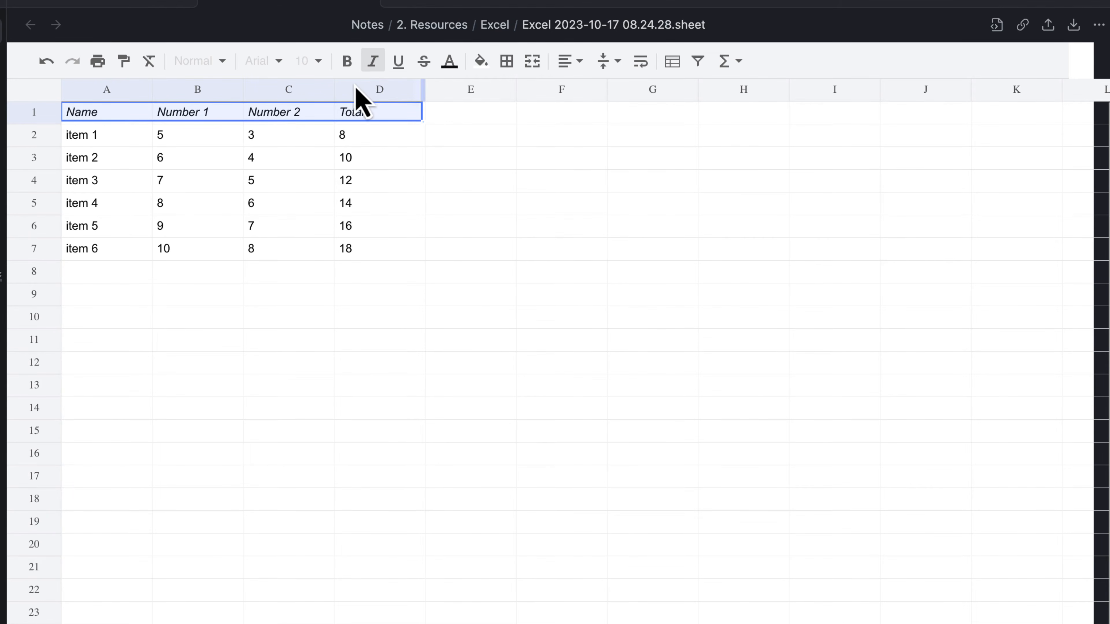
pyautogui.click(372, 62)
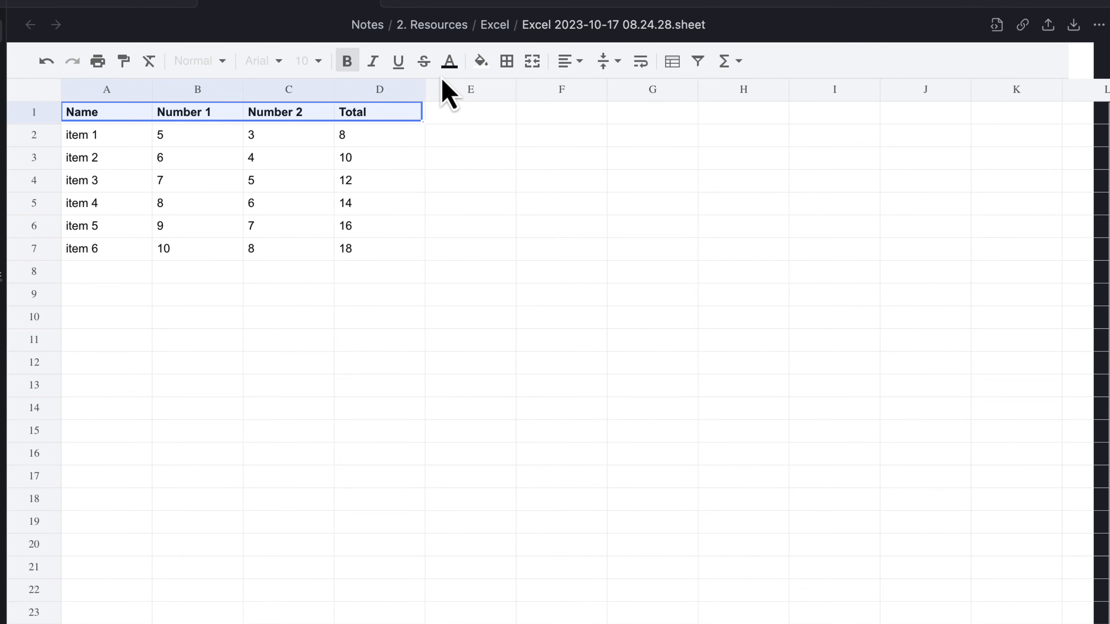
# Step: Give the header cells A1:D1 a blue fill and white text
pyautogui.click(481, 62)
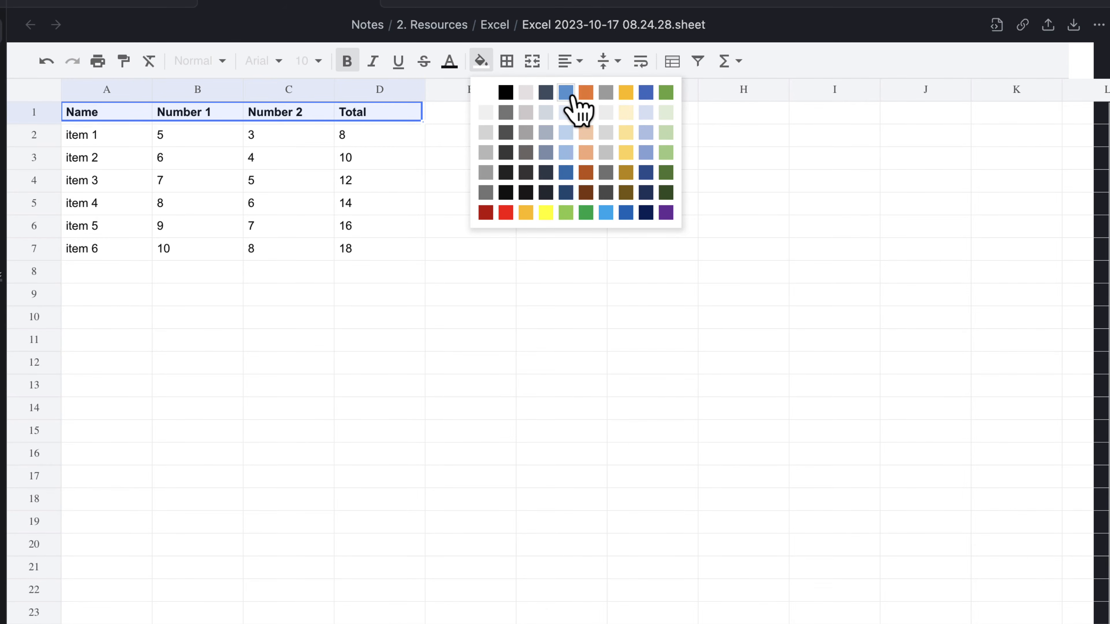
pyautogui.click(579, 107)
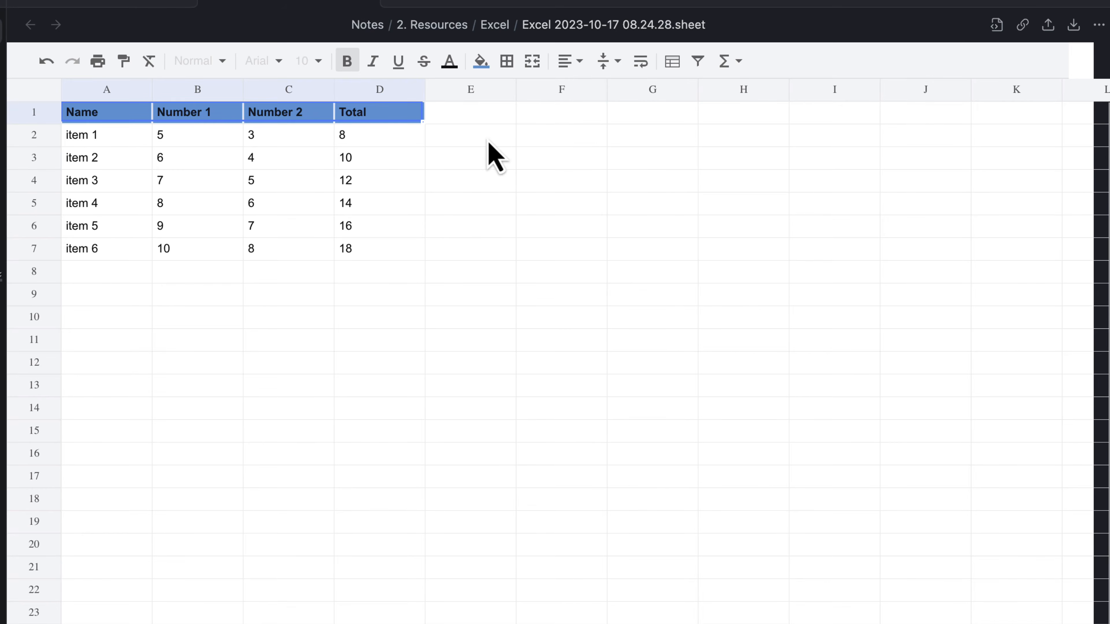
pyautogui.click(449, 62)
pyautogui.click(459, 94)
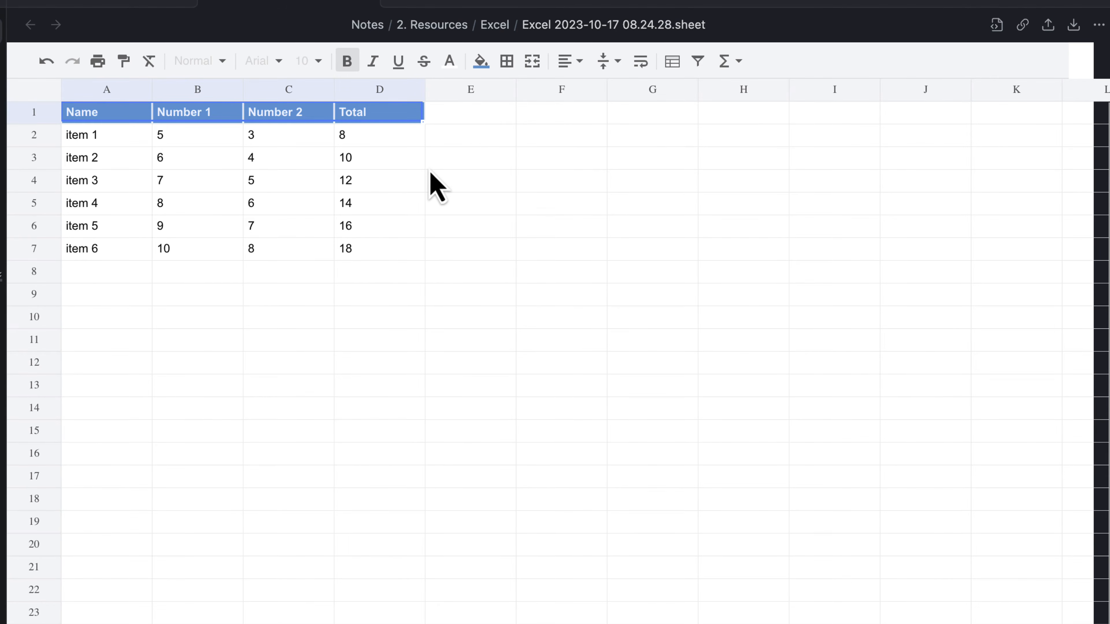
# Step: Center-align the header cells A1:D1 and the data cells A2:D7 horizontally
pyautogui.click(575, 61)
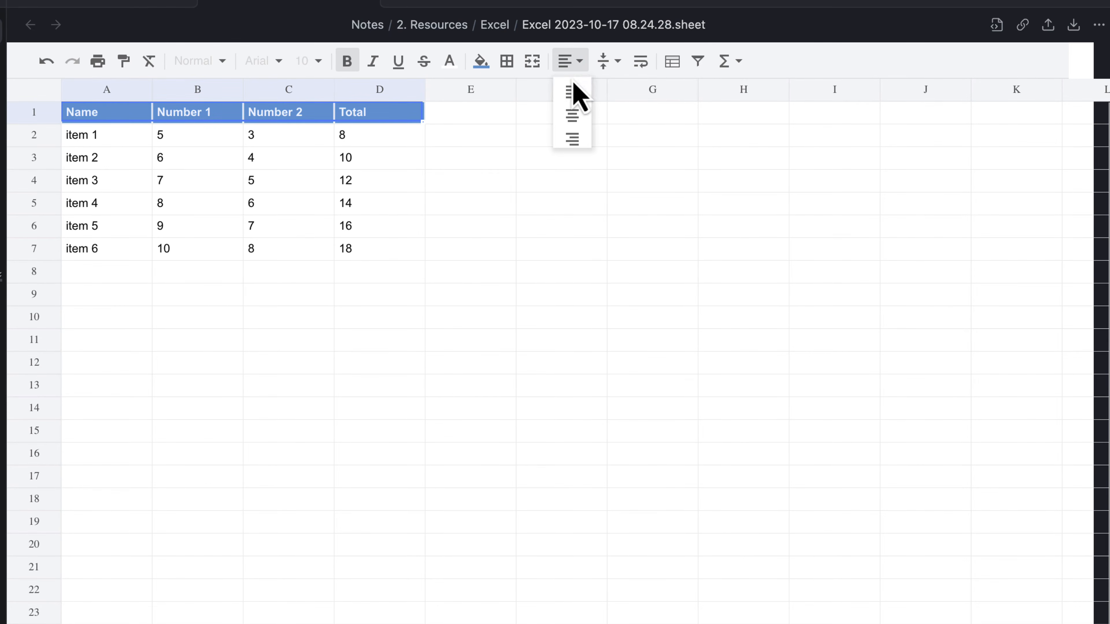
pyautogui.click(573, 117)
pyautogui.moveTo(118, 137); pyautogui.dragTo(346, 256)
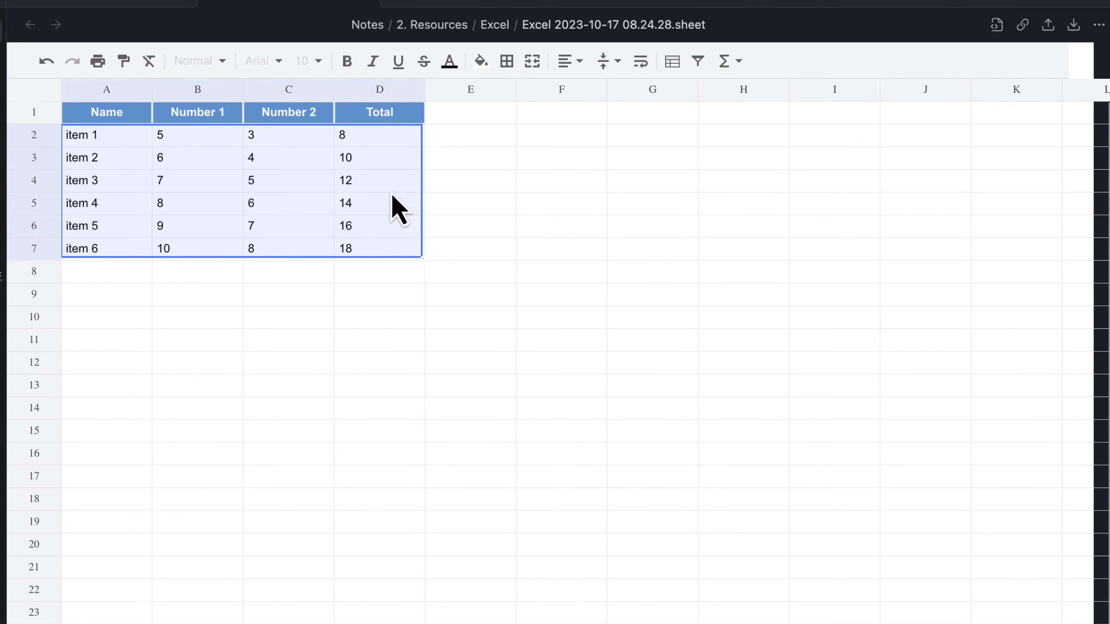
pyautogui.click(572, 63)
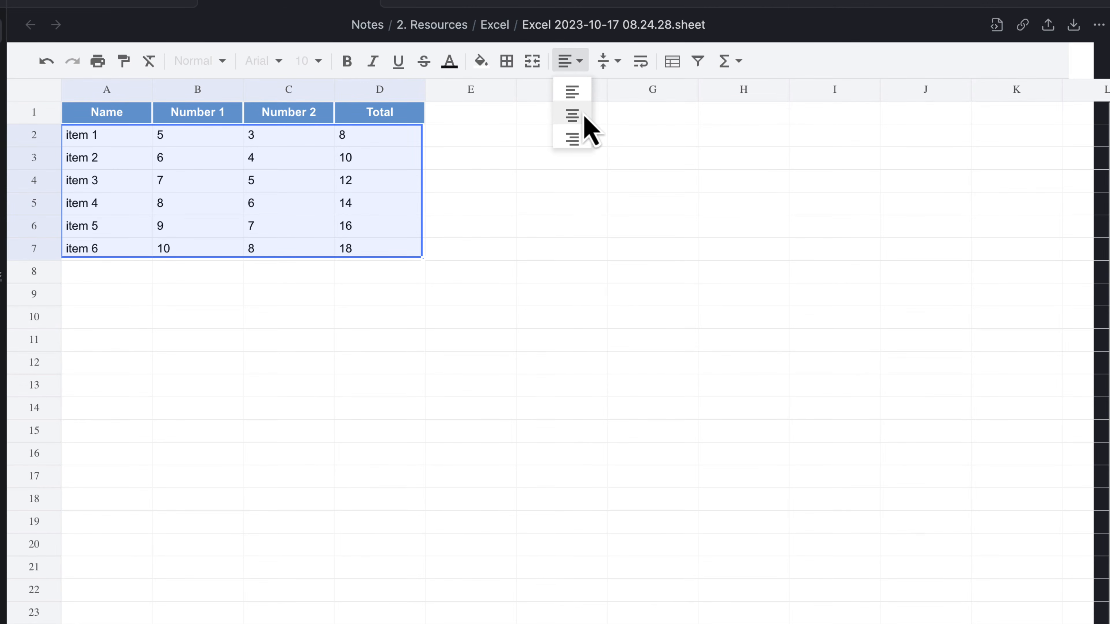
pyautogui.click(573, 117)
pyautogui.click(407, 311)
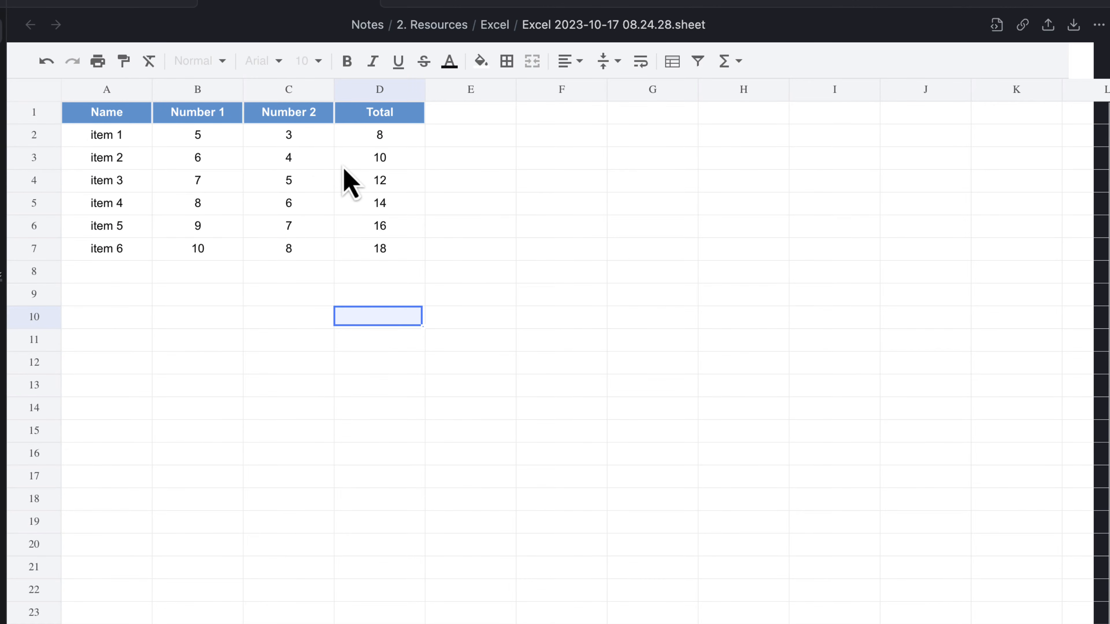
# Step: Copy the Total header's formatting onto the total values in D2:D7 with the format painter
pyautogui.moveTo(384, 146); pyautogui.dragTo(387, 250)
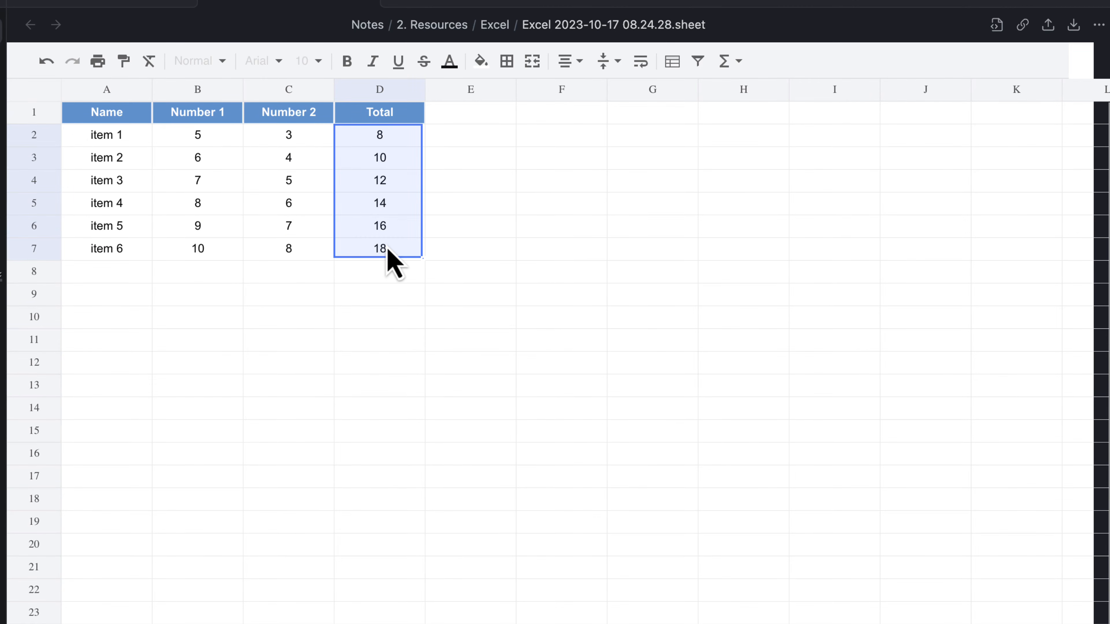
pyautogui.click(357, 115)
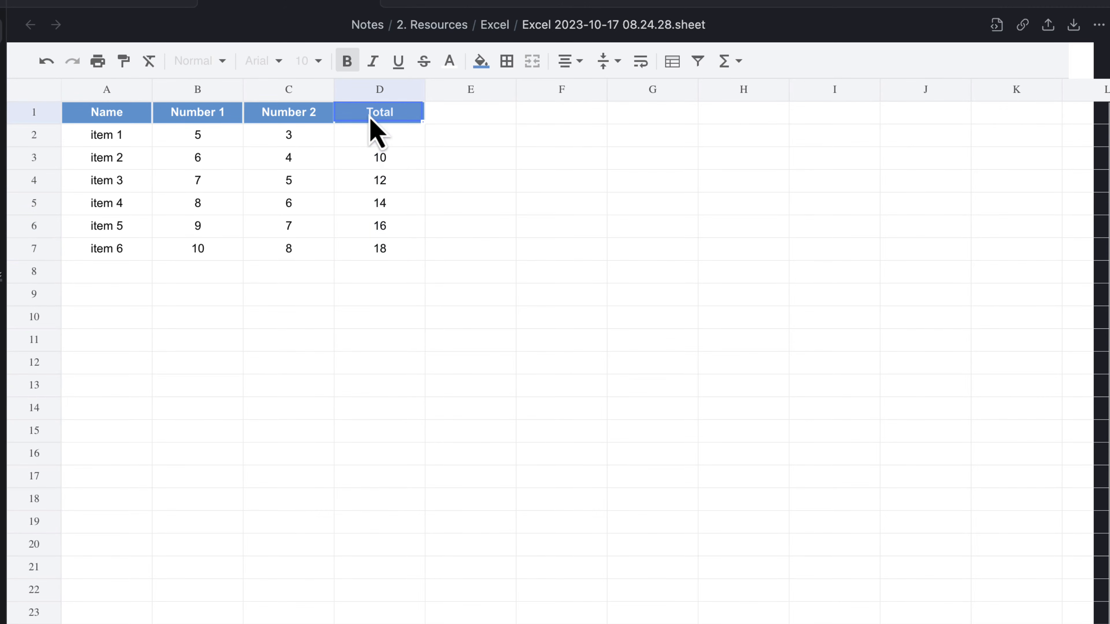
pyautogui.click(123, 61)
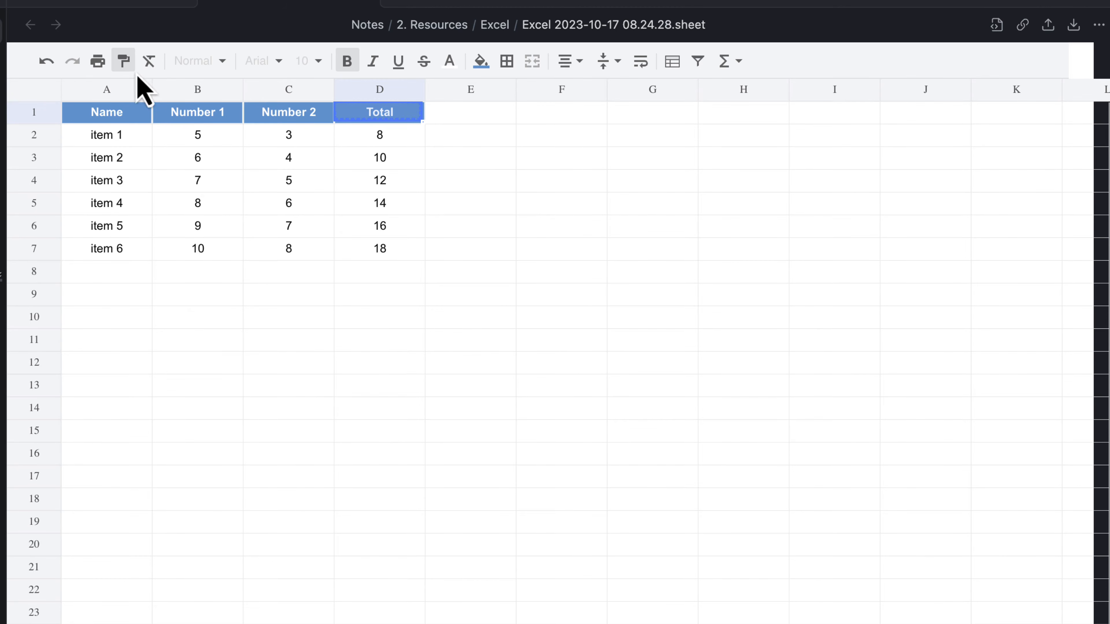
pyautogui.moveTo(379, 137)
pyautogui.mouseDown()
pyautogui.moveTo(392, 148)
pyautogui.moveTo(397, 252)
pyautogui.mouseUp()
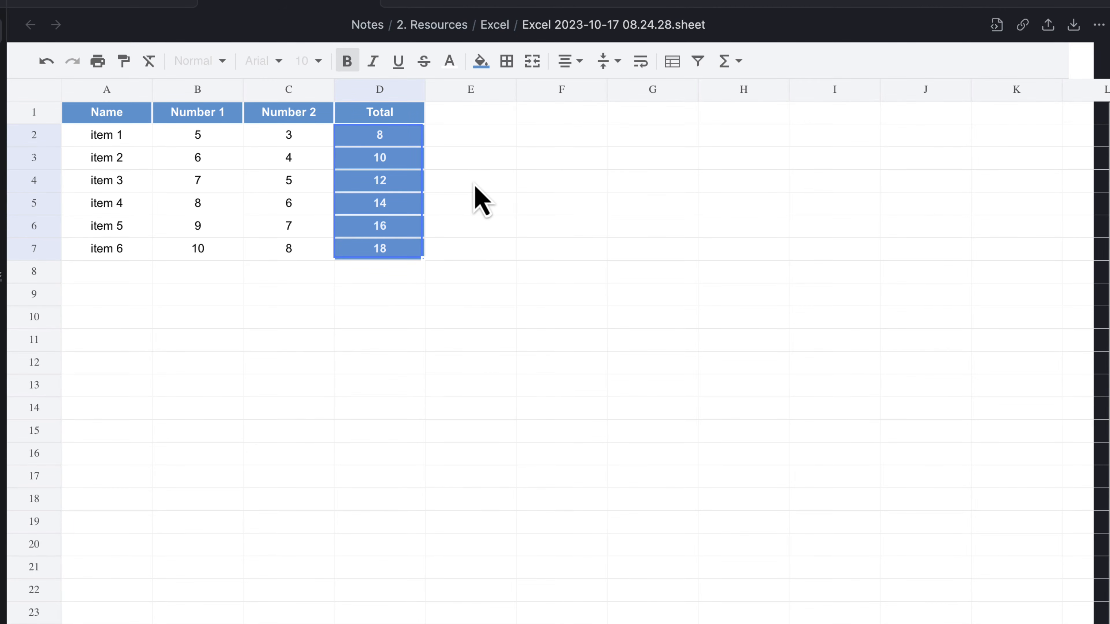
# Step: Apply all borders to the whole table A1:D7
pyautogui.click(510, 188)
pyautogui.moveTo(152, 118); pyautogui.dragTo(366, 256)
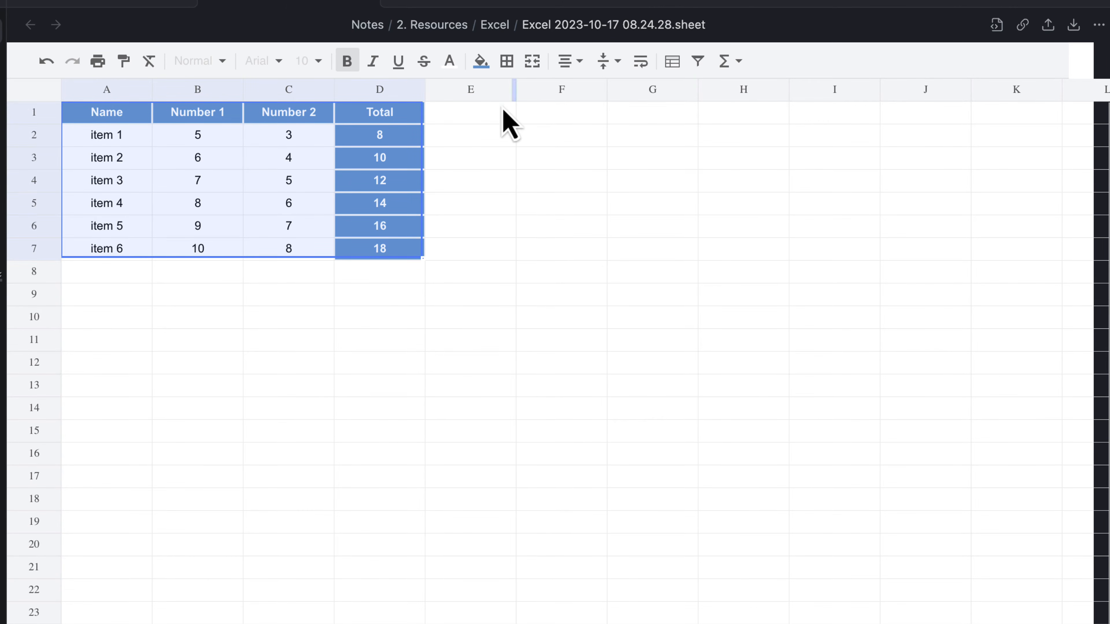
pyautogui.click(507, 65)
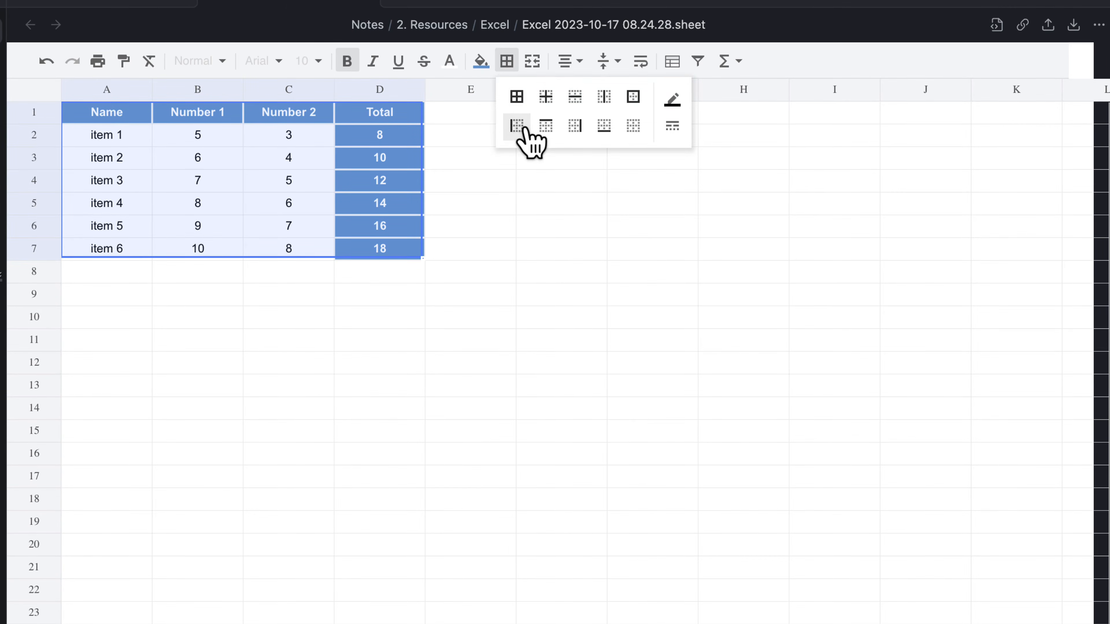
pyautogui.click(518, 100)
pyautogui.click(496, 323)
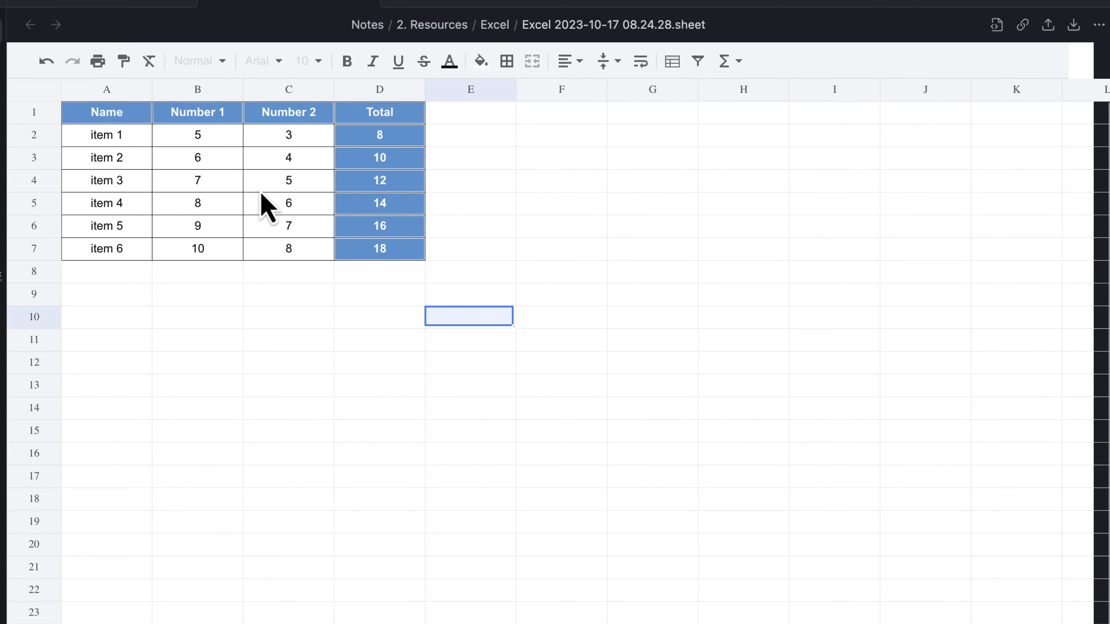
pyautogui.click(507, 371)
# Step: Try a filter on the empty cell E10 and remove it again
pyautogui.click(501, 317)
pyautogui.click(699, 61)
pyautogui.click(579, 269)
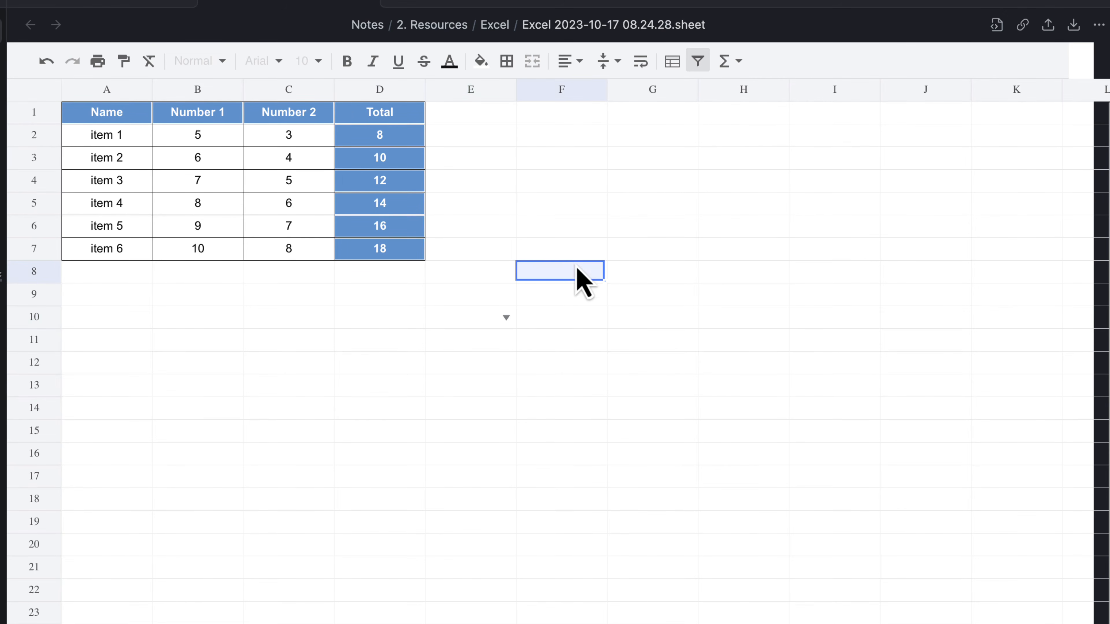
pyautogui.click(498, 321)
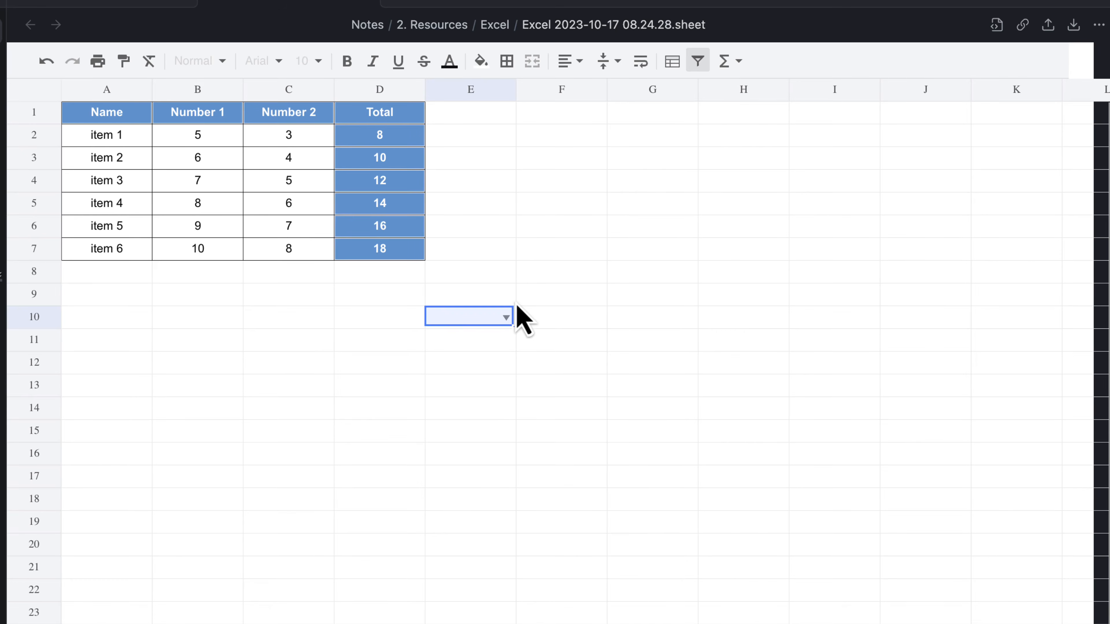
pyautogui.click(700, 65)
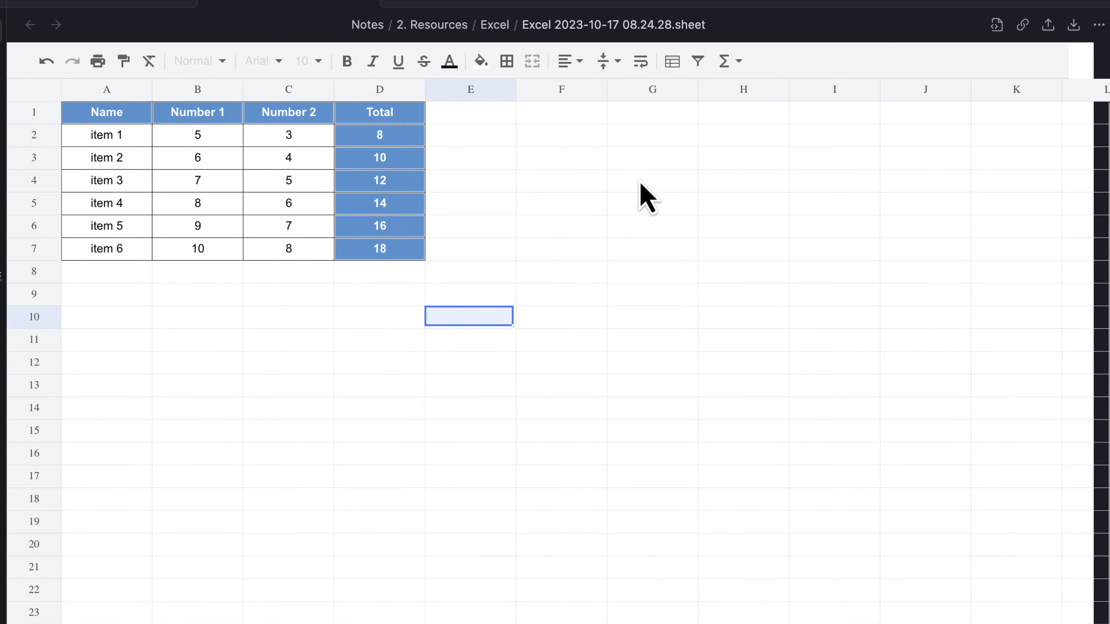
# Step: Add filters to the header cells A1:D1
pyautogui.click(558, 209)
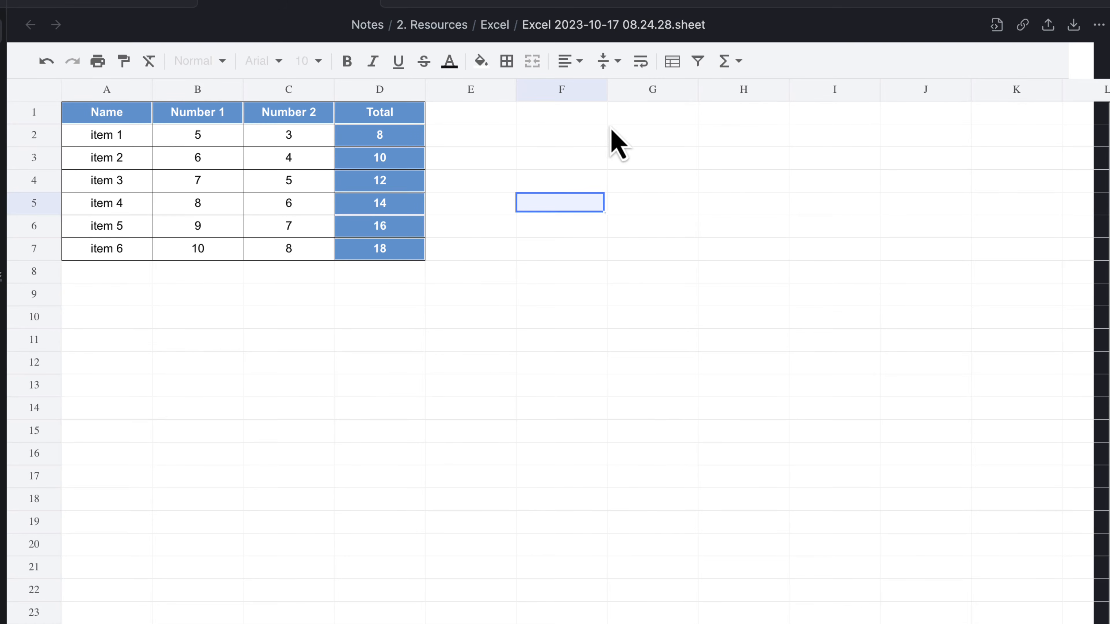
pyautogui.click(544, 123)
pyautogui.click(380, 115)
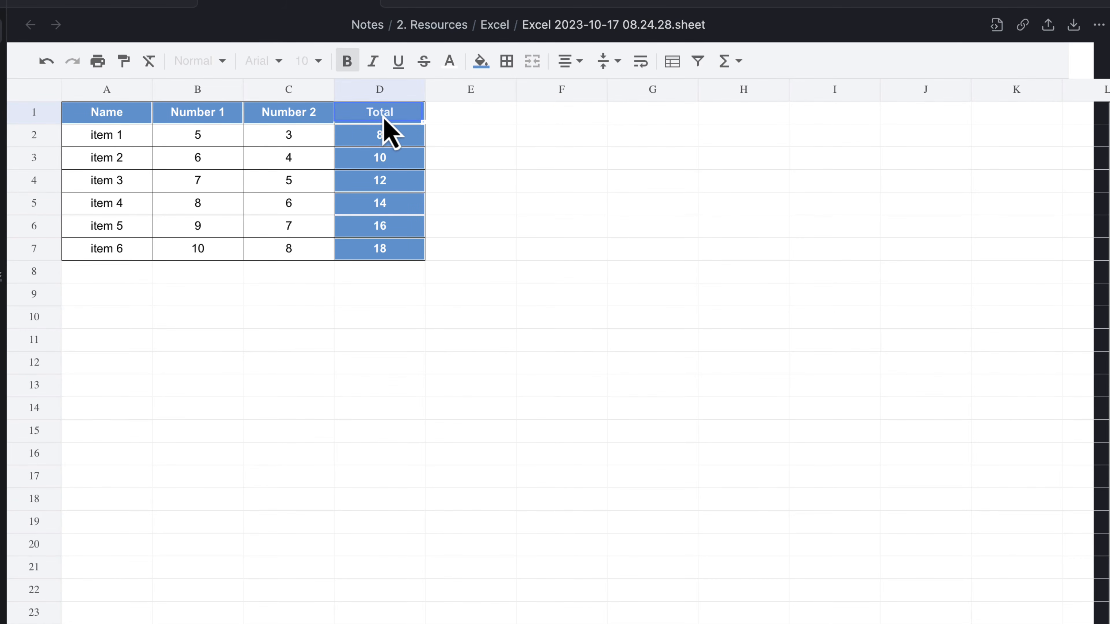
pyautogui.click(141, 119)
pyautogui.keyDown('shift'); pyautogui.click(400, 115); pyautogui.keyUp('shift')
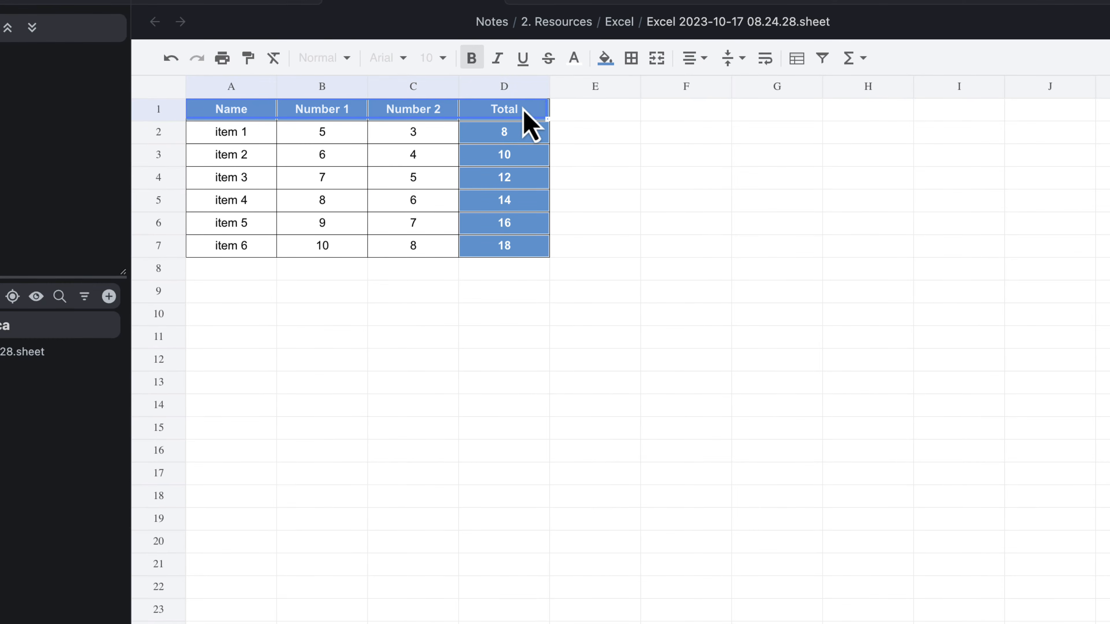
pyautogui.click(823, 58)
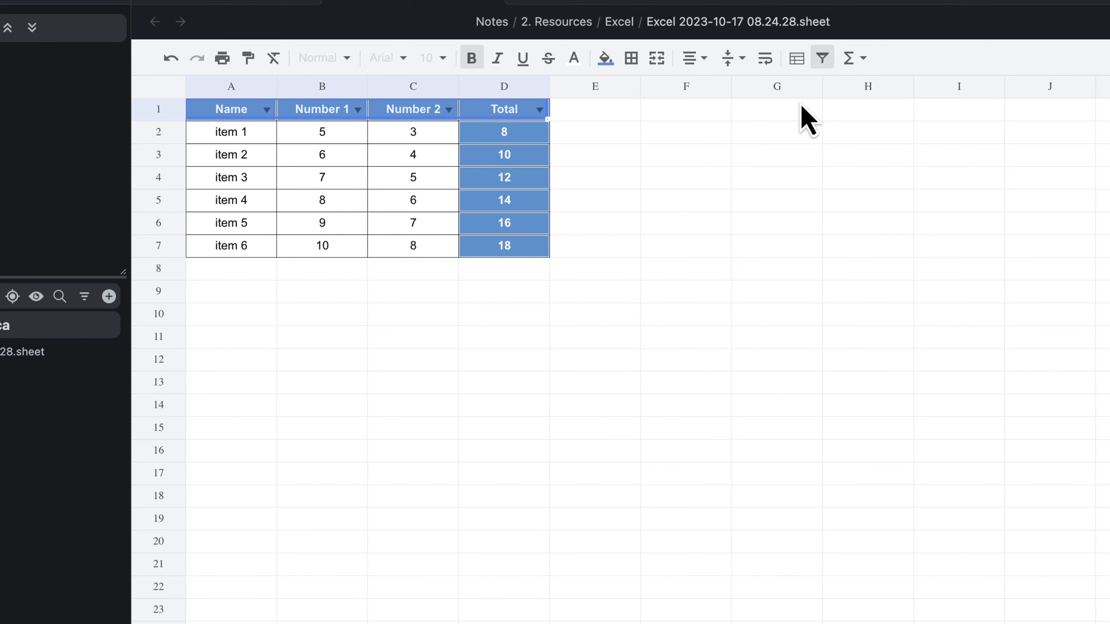
pyautogui.click(734, 227)
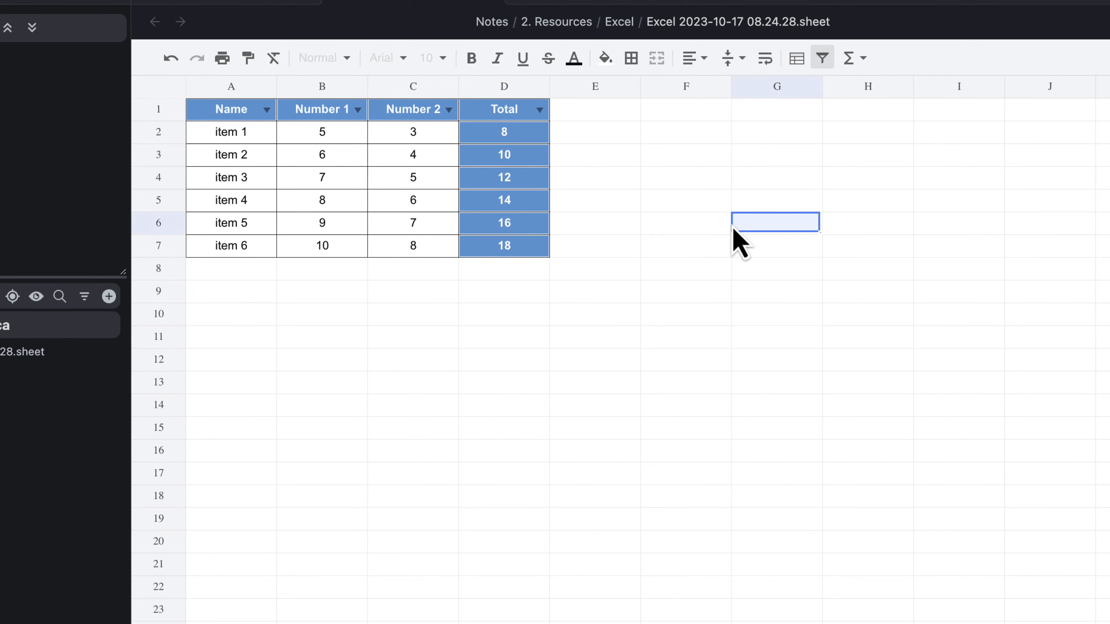
# Step: Inspect the filter options of the Number 1, Name and Total headers, cancelling each one
pyautogui.click(358, 111)
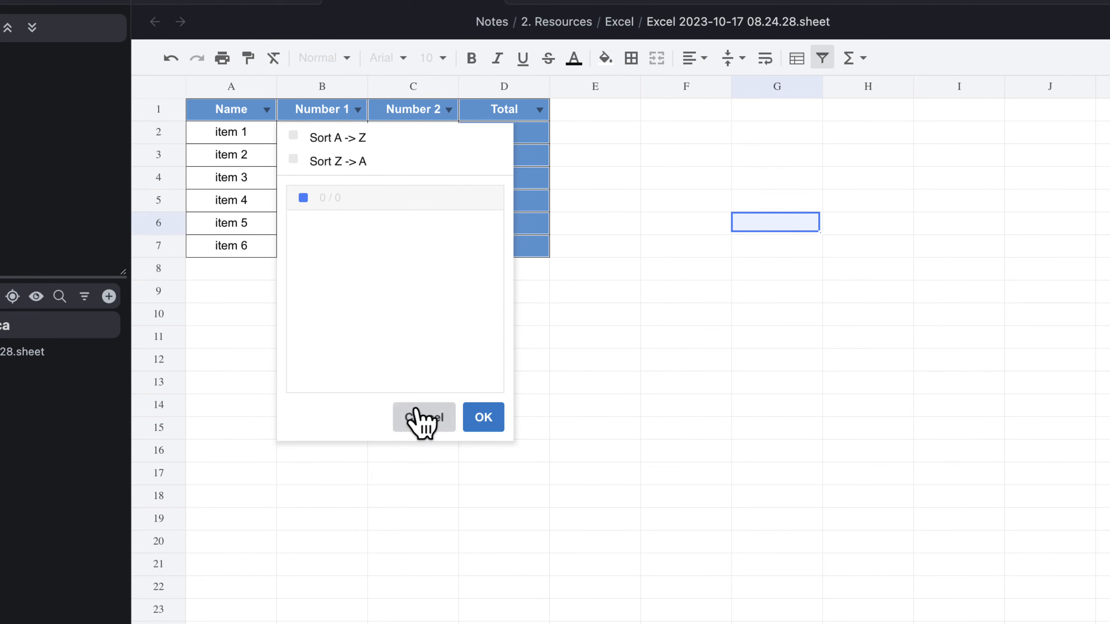
pyautogui.click(423, 431)
pyautogui.click(257, 115)
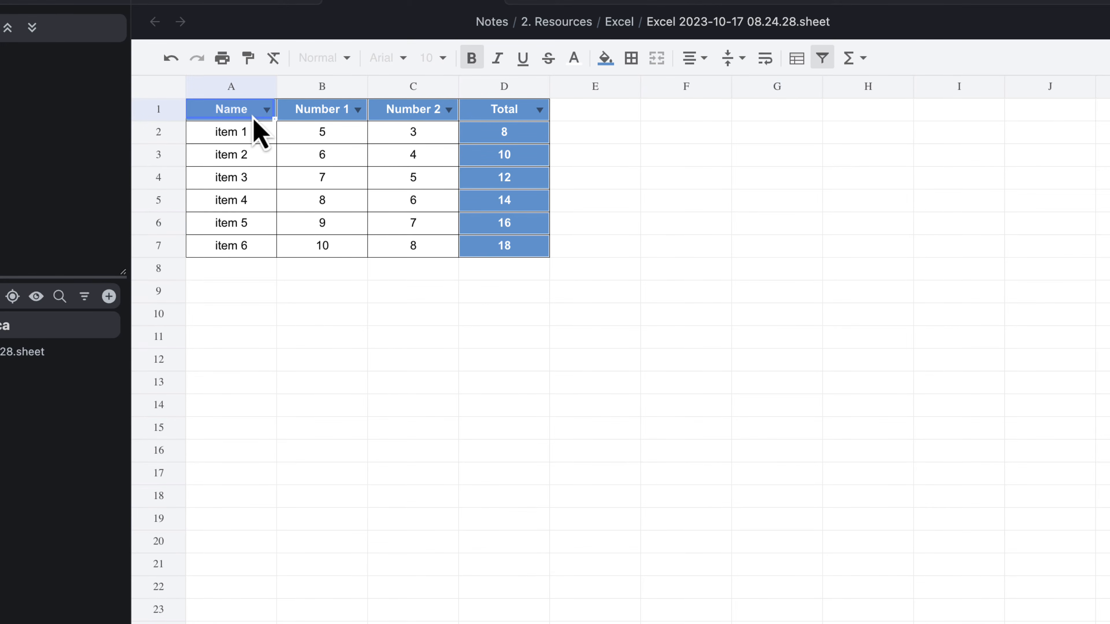
pyautogui.click(266, 110)
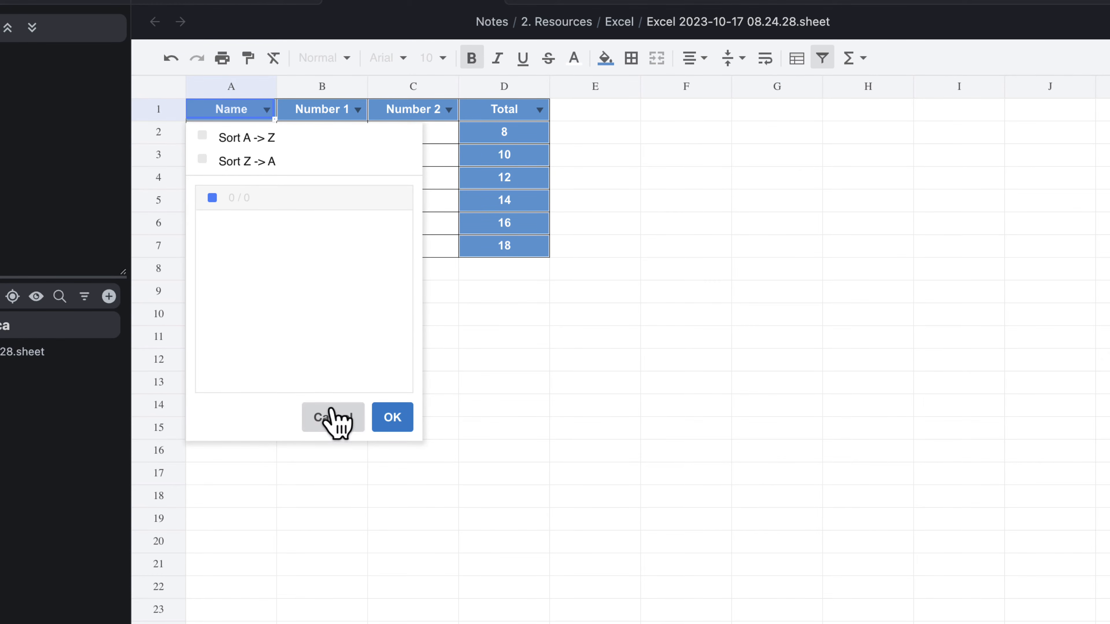
pyautogui.click(334, 418)
pyautogui.click(531, 116)
pyautogui.click(540, 109)
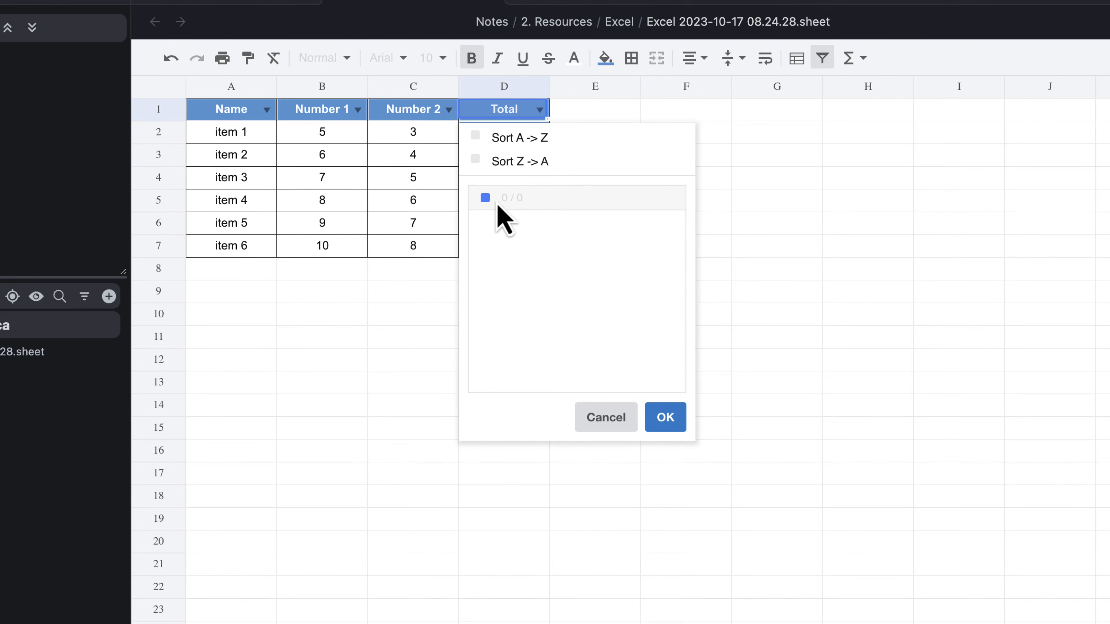
pyautogui.click(604, 421)
pyautogui.click(391, 361)
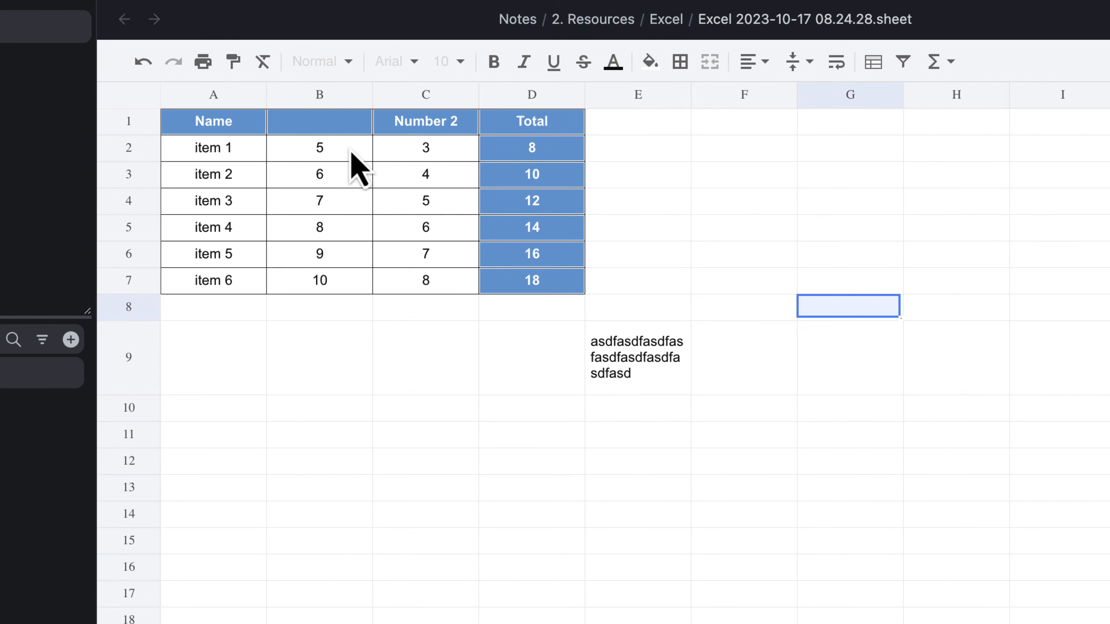
# Step: Enter "Number 1" as the header in the empty cell B1
pyautogui.moveTo(340, 129); pyautogui.dragTo(514, 283)
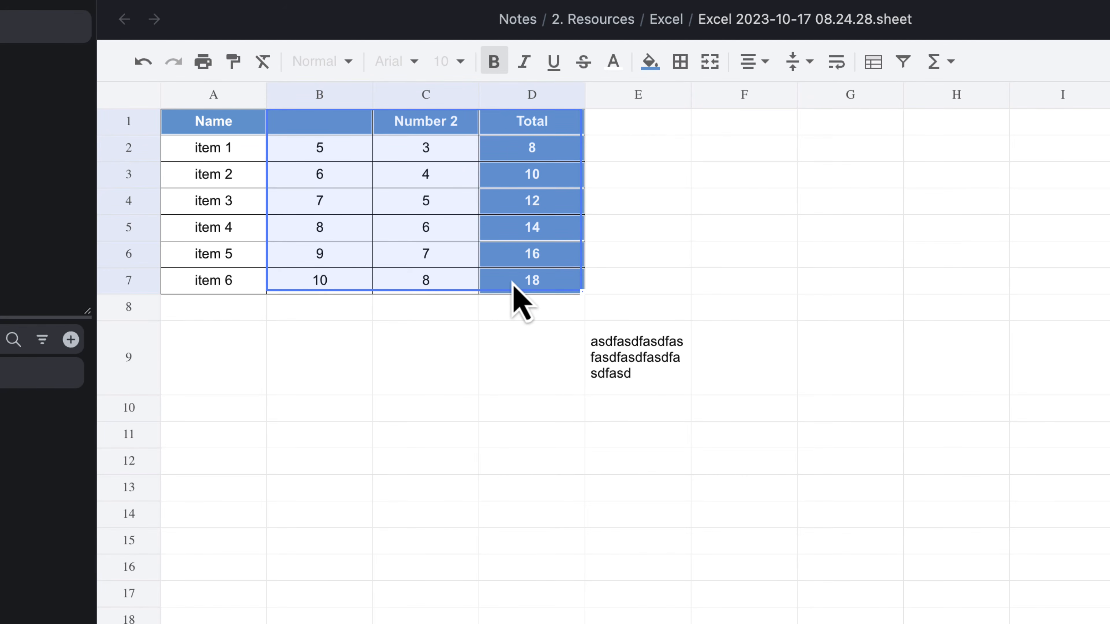
pyautogui.click(333, 127)
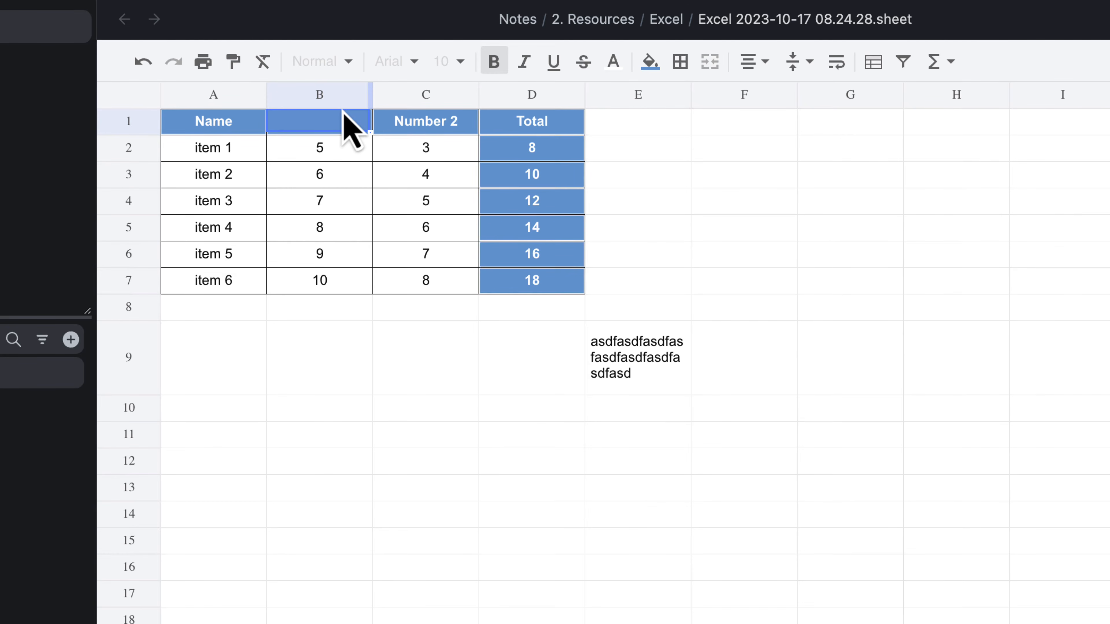
pyautogui.write('Number ')
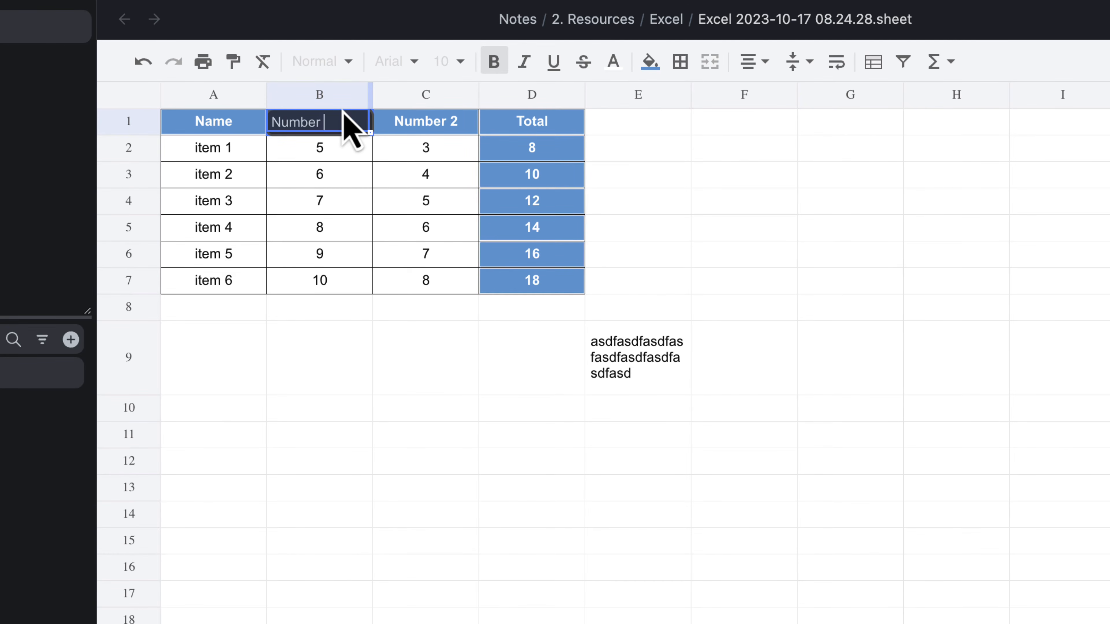
pyautogui.write('1')
pyautogui.press('Return')
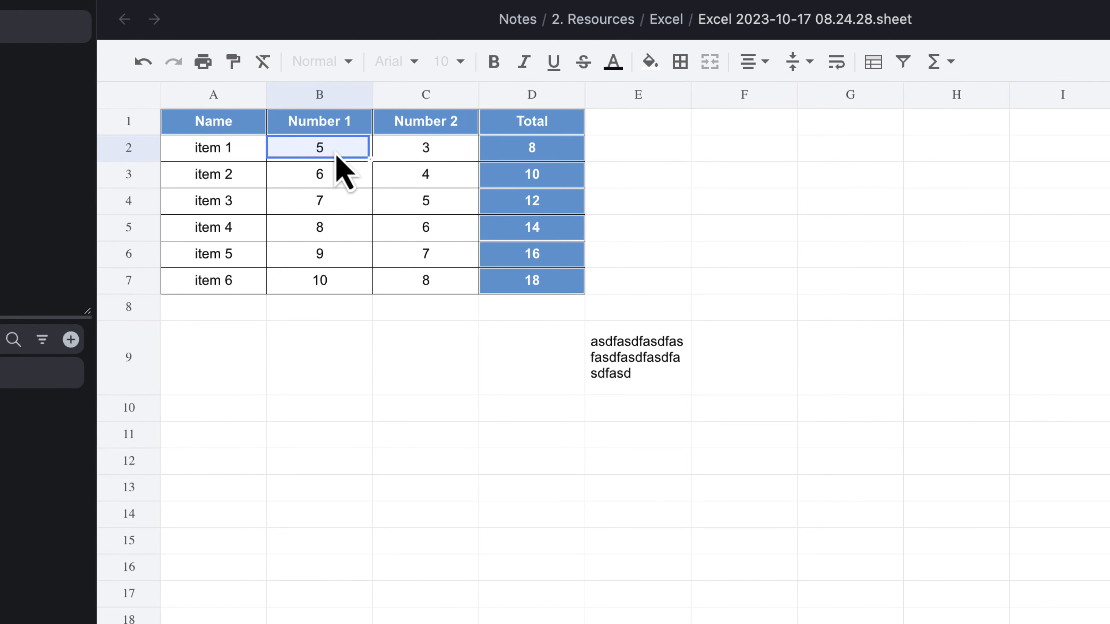
# Step: Add a filter to B1:D7 and exclude the values 6 and 8 from the Number 1 column
pyautogui.moveTo(332, 127)
pyautogui.mouseDown()
pyautogui.moveTo(422, 173)
pyautogui.moveTo(529, 283)
pyautogui.mouseUp()
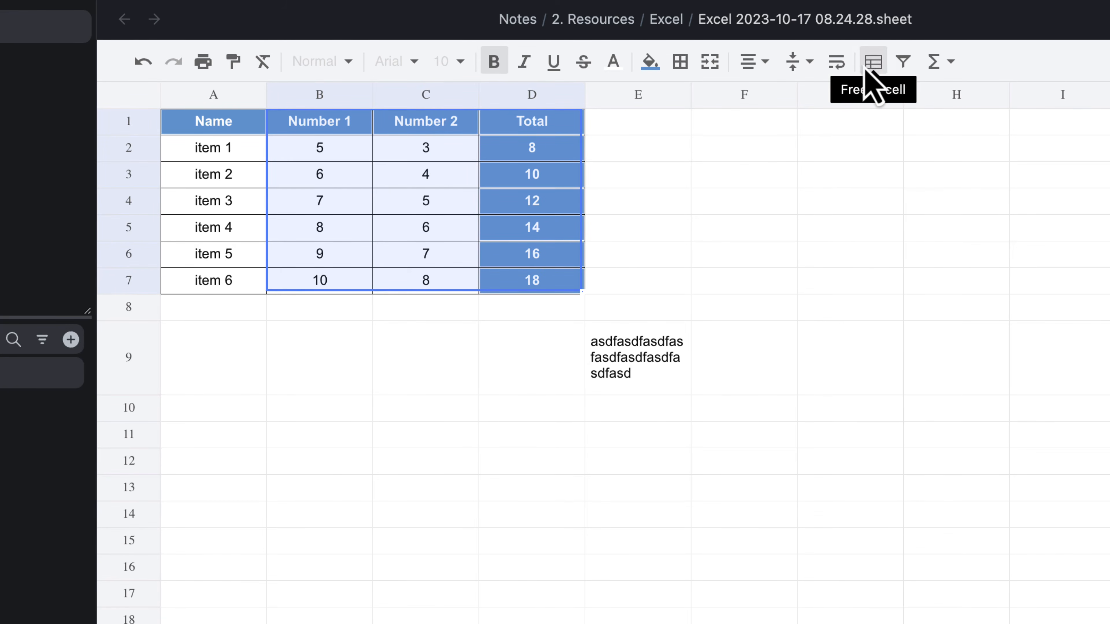
pyautogui.click(903, 62)
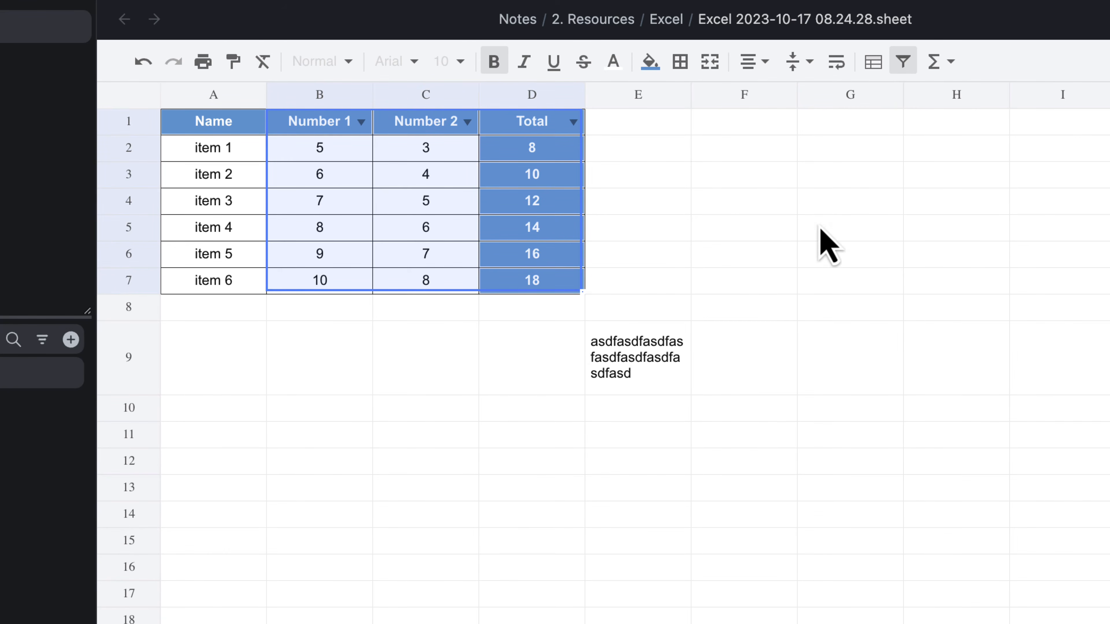
pyautogui.click(361, 129)
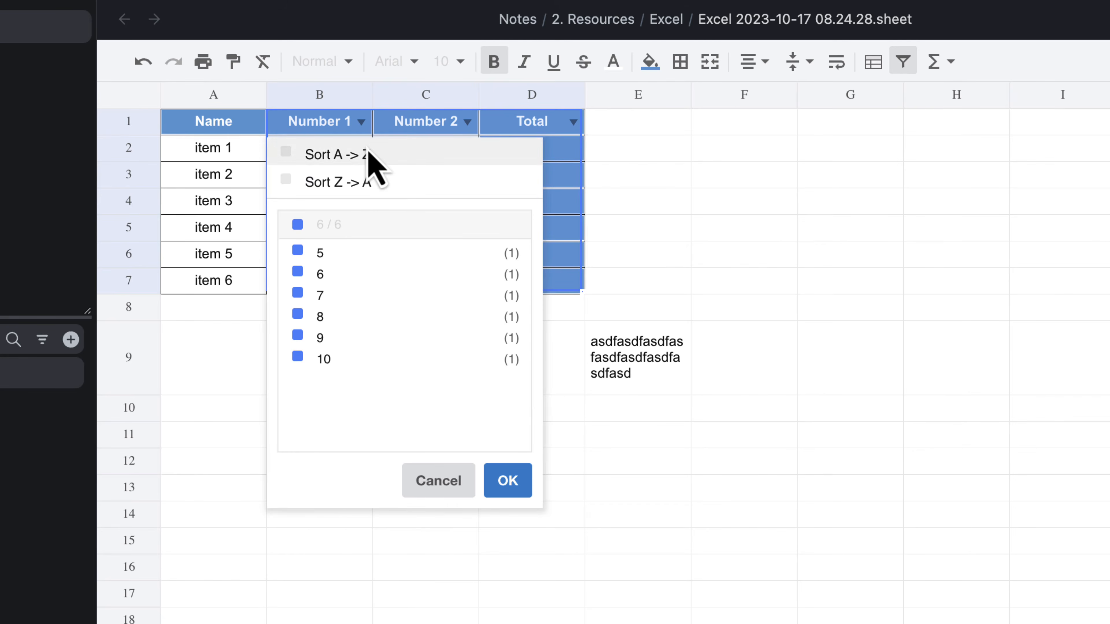
pyautogui.click(298, 273)
pyautogui.click(299, 316)
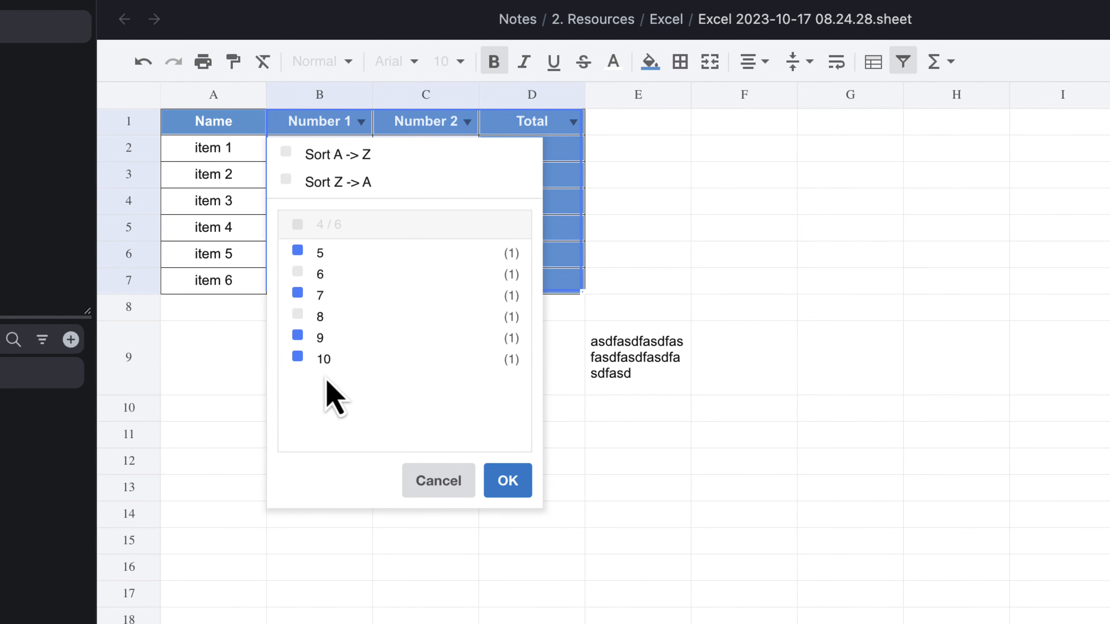
pyautogui.click(507, 481)
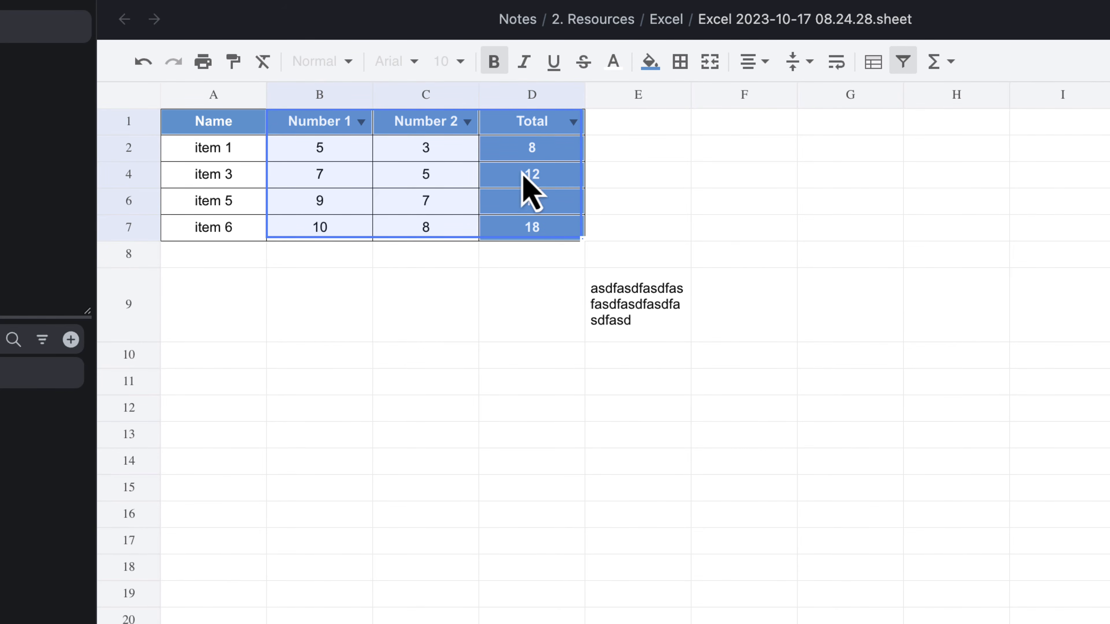
pyautogui.click(573, 122)
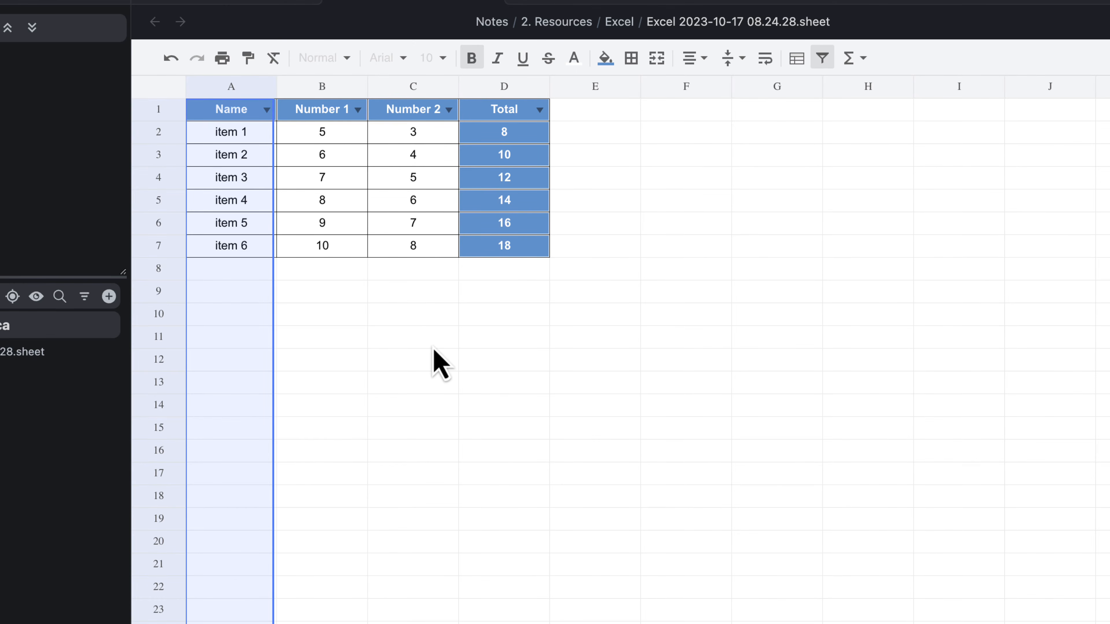
# Step: Examine how the header row and the Name column behave when moving down and across the unfrozen sheet
pyautogui.scroll(-6, 433, 349)
pyautogui.hscroll(15, 433, 349)
pyautogui.hscroll(-15, 434, 349)
pyautogui.scroll(2, 434, 349)
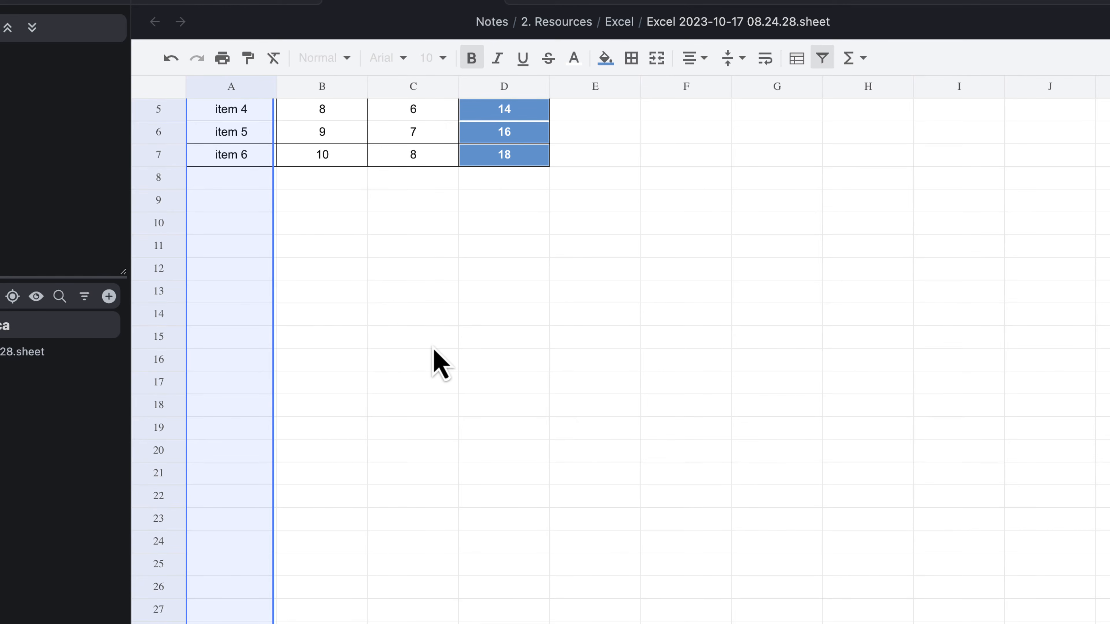
pyautogui.scroll(2, 433, 348)
pyautogui.hscroll(15, 434, 349)
pyautogui.hscroll(-15, 434, 349)
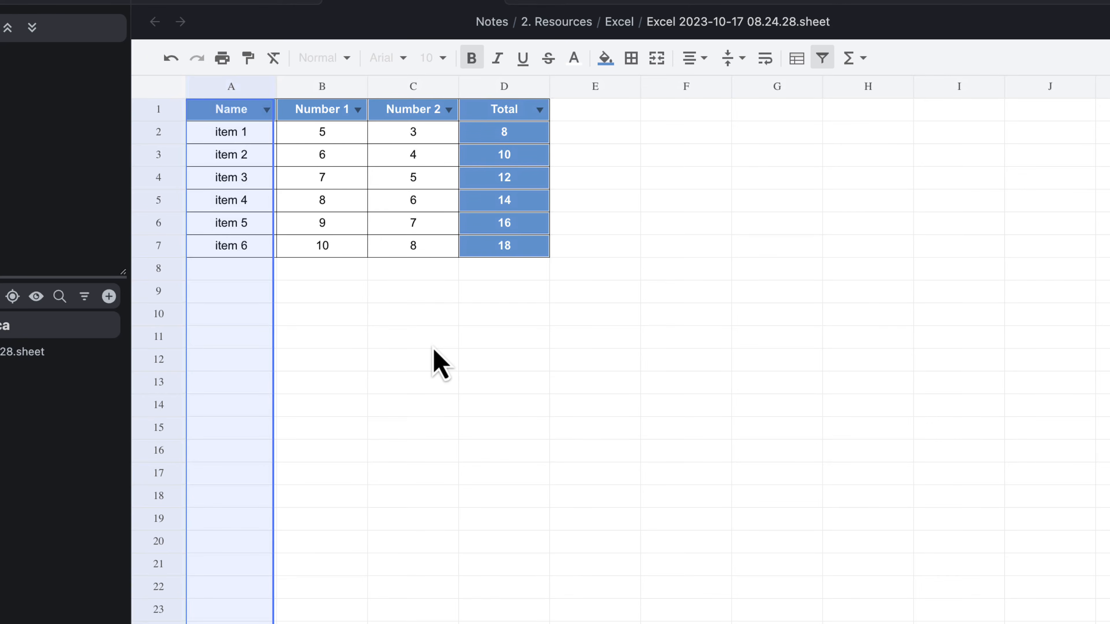
pyautogui.hscroll(5, 434, 349)
pyautogui.hscroll(-5, 433, 349)
pyautogui.scroll(-5, 433, 348)
pyautogui.scroll(5, 433, 349)
pyautogui.hscroll(6, 434, 349)
pyautogui.hscroll(-6, 434, 349)
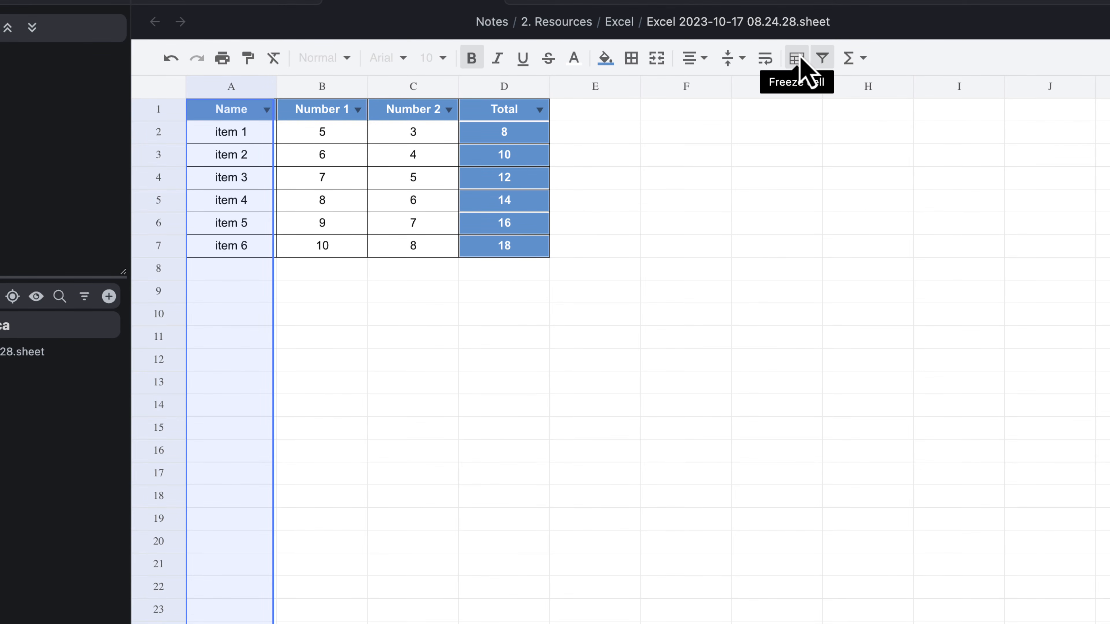
# Step: Freeze the header row by setting the freeze at row 2
pyautogui.click(715, 273)
pyautogui.click(159, 110)
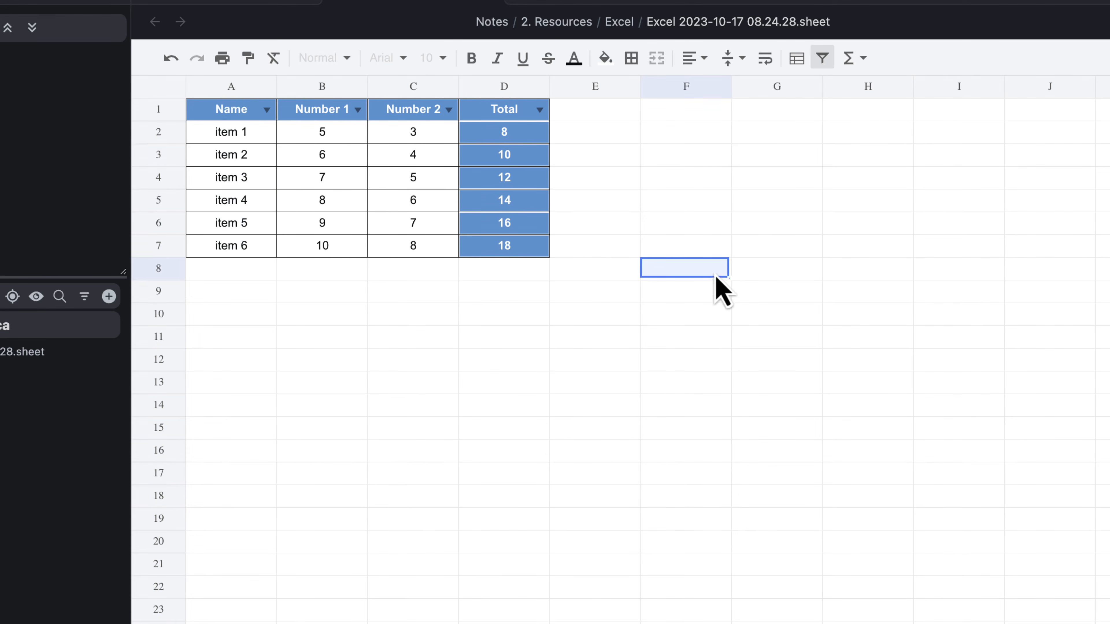
pyautogui.click(166, 139)
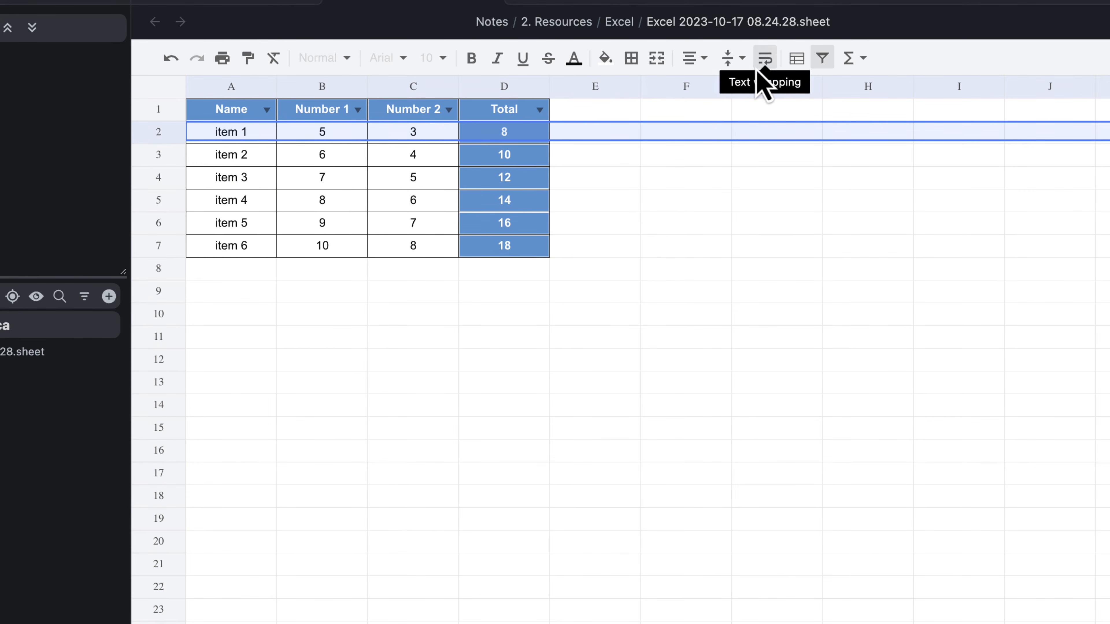
pyautogui.click(796, 59)
pyautogui.scroll(-2, 598, 396)
pyautogui.scroll(2, 602, 398)
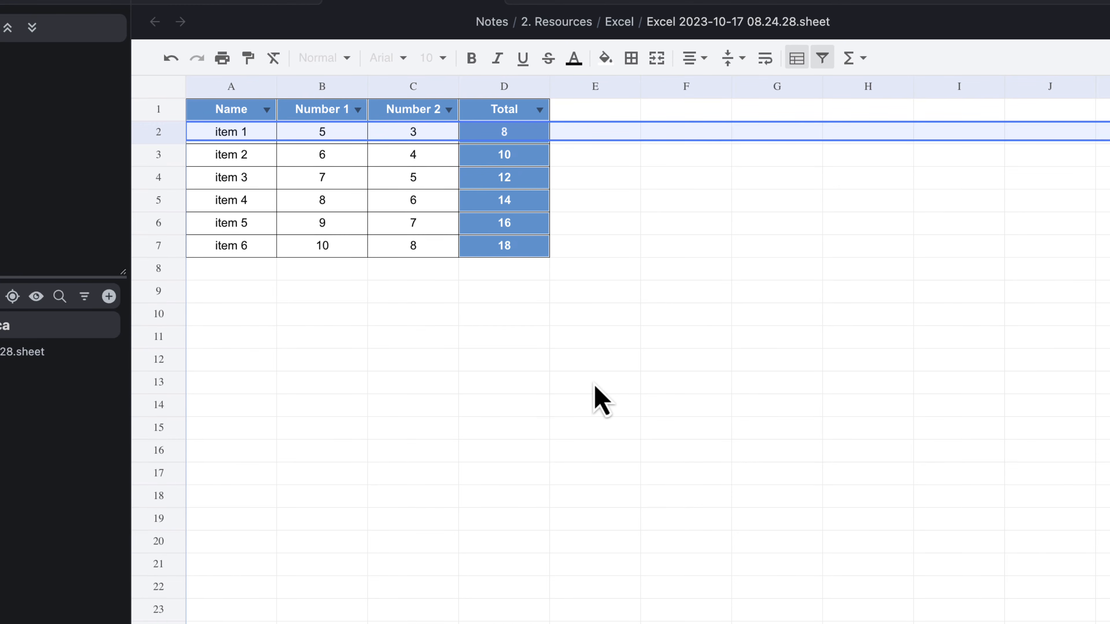
pyautogui.scroll(-2, 597, 388)
pyautogui.scroll(2, 597, 387)
pyautogui.scroll(-3, 597, 387)
pyautogui.scroll(3, 595, 385)
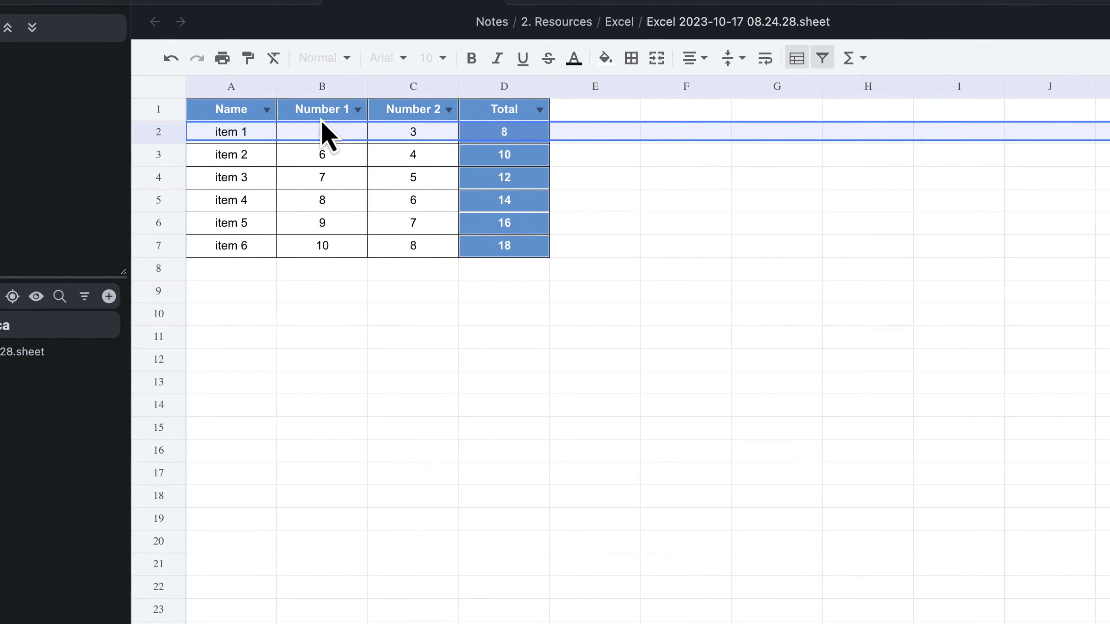
# Step: Freeze the Name column by setting the freeze at column B
pyautogui.click(312, 89)
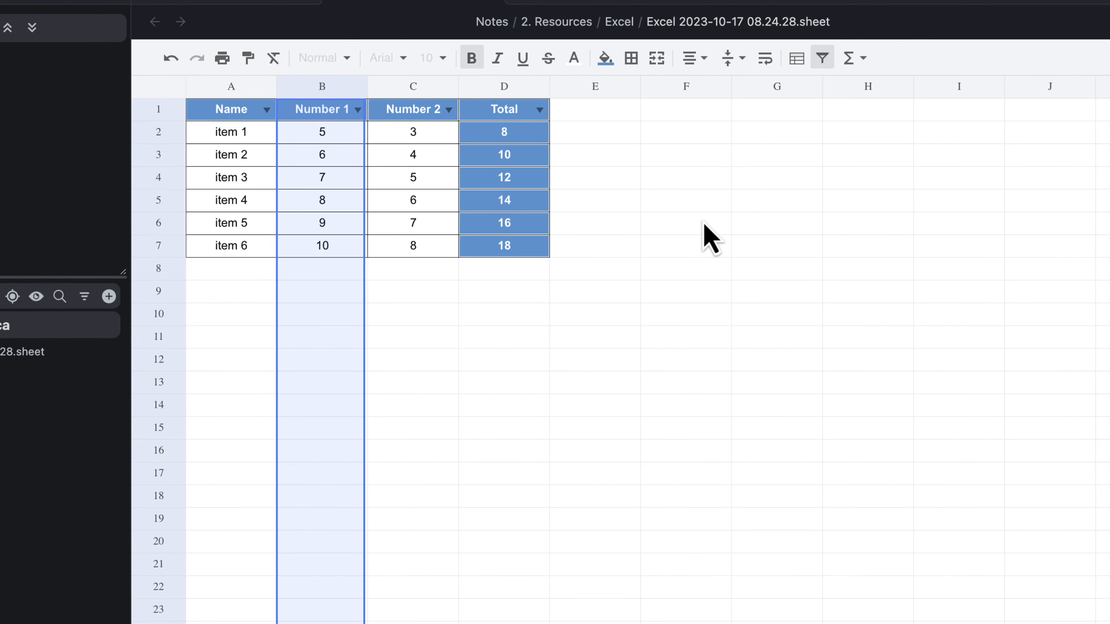
pyautogui.click(797, 59)
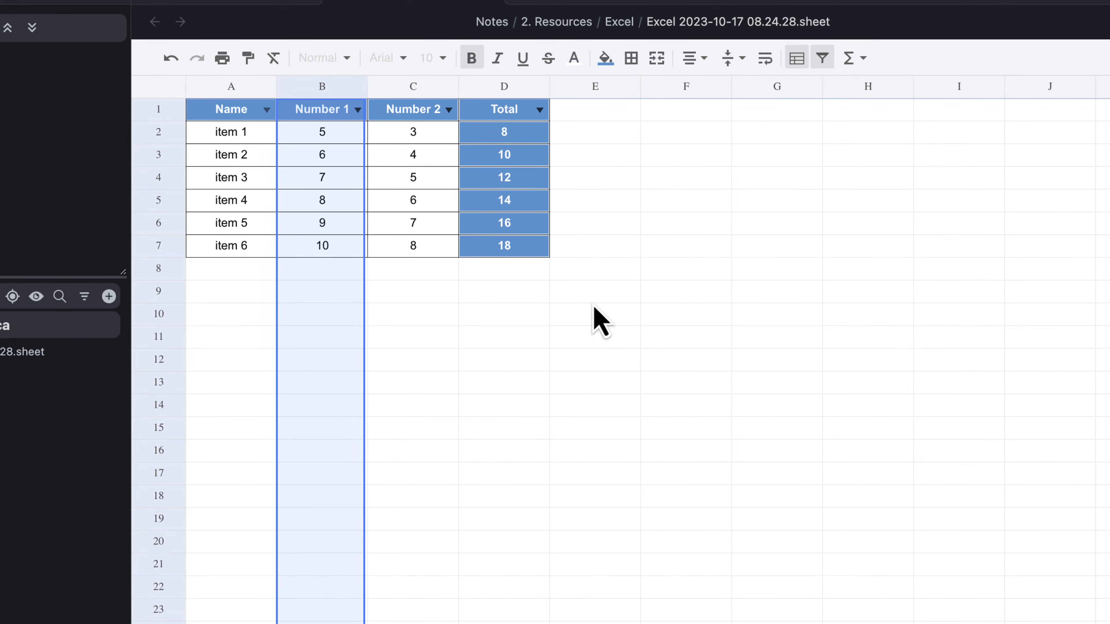
# Step: Enter the long filler text "asdfasdfasdfasfasdfasdfasdfasdfasd" in the empty cell E9
pyautogui.click(590, 336)
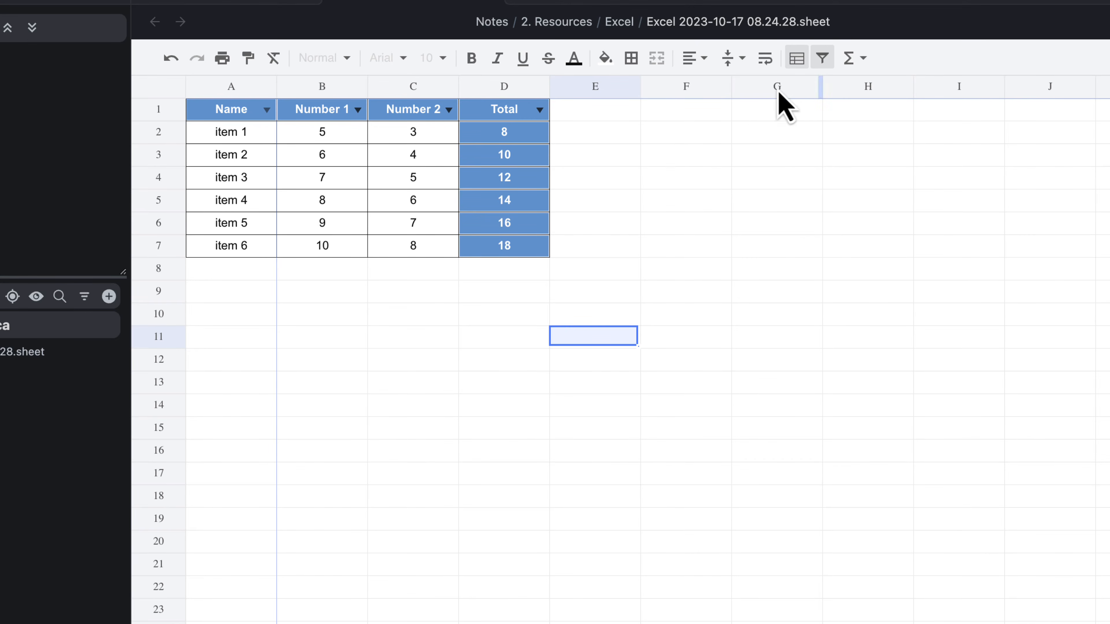
pyautogui.click(625, 267)
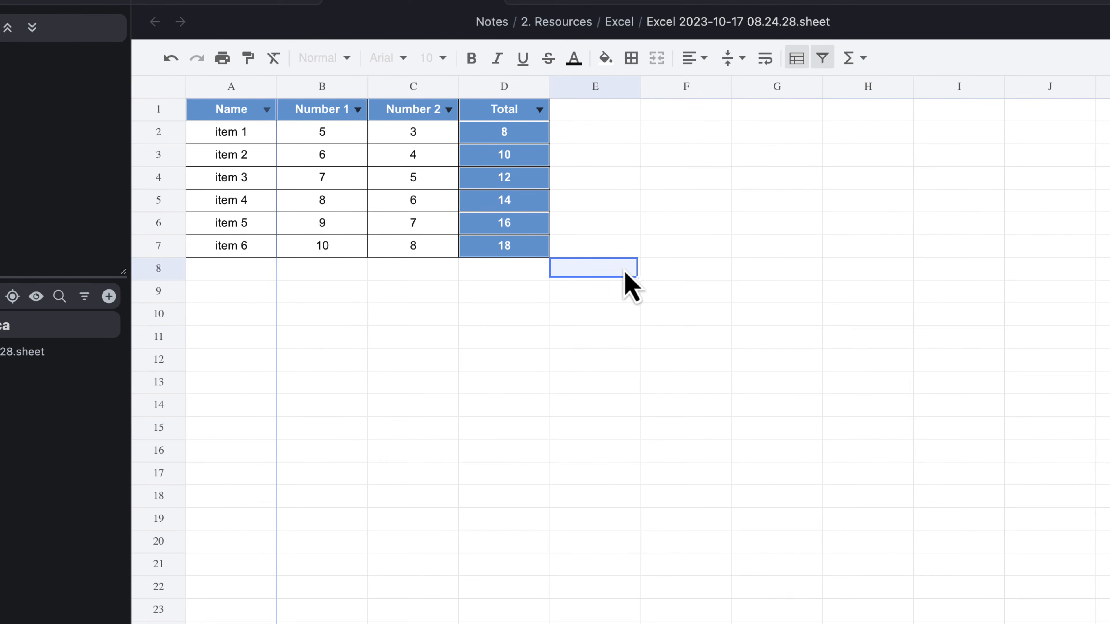
pyautogui.click(610, 132)
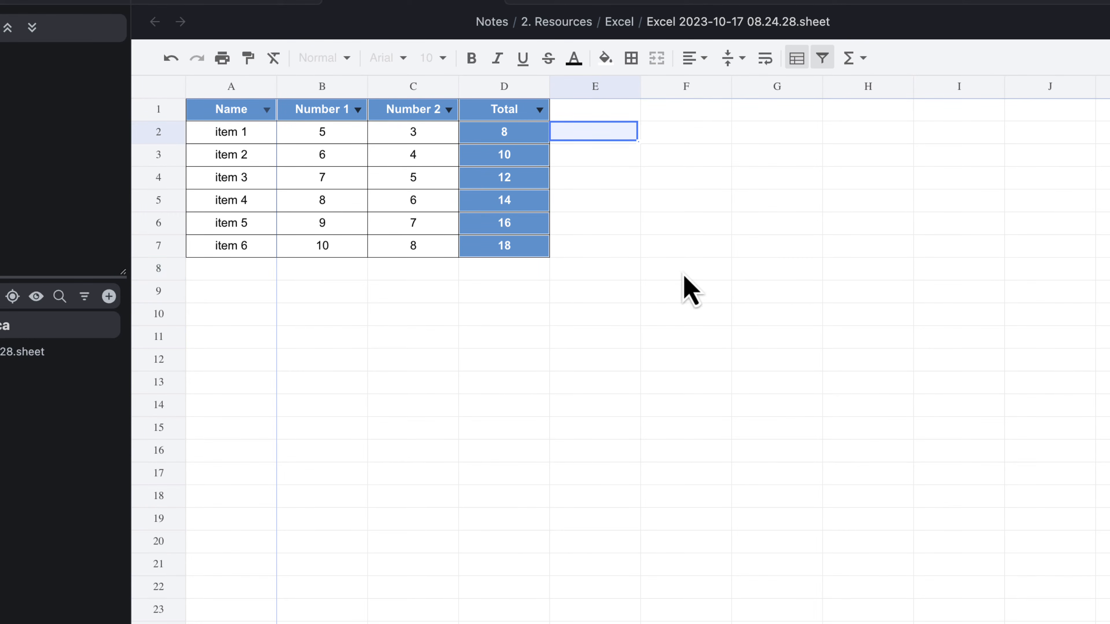
pyautogui.click(599, 297)
pyautogui.write('asdfasdfasd')
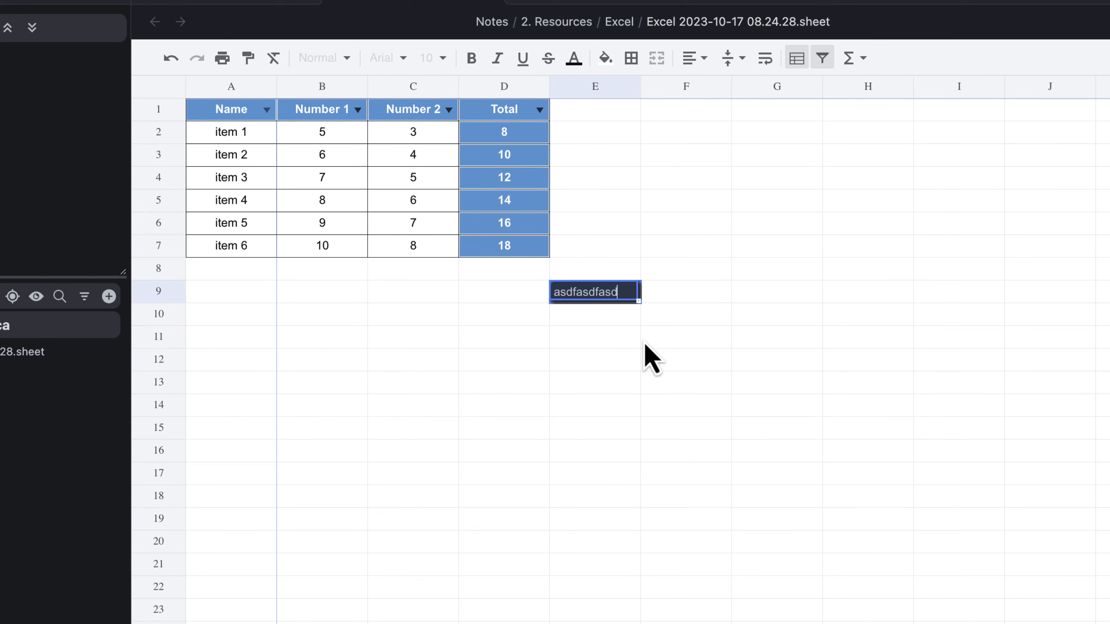
pyautogui.write('fasfasdfasdfasdfasdfasdfasd')
pyautogui.click(652, 454)
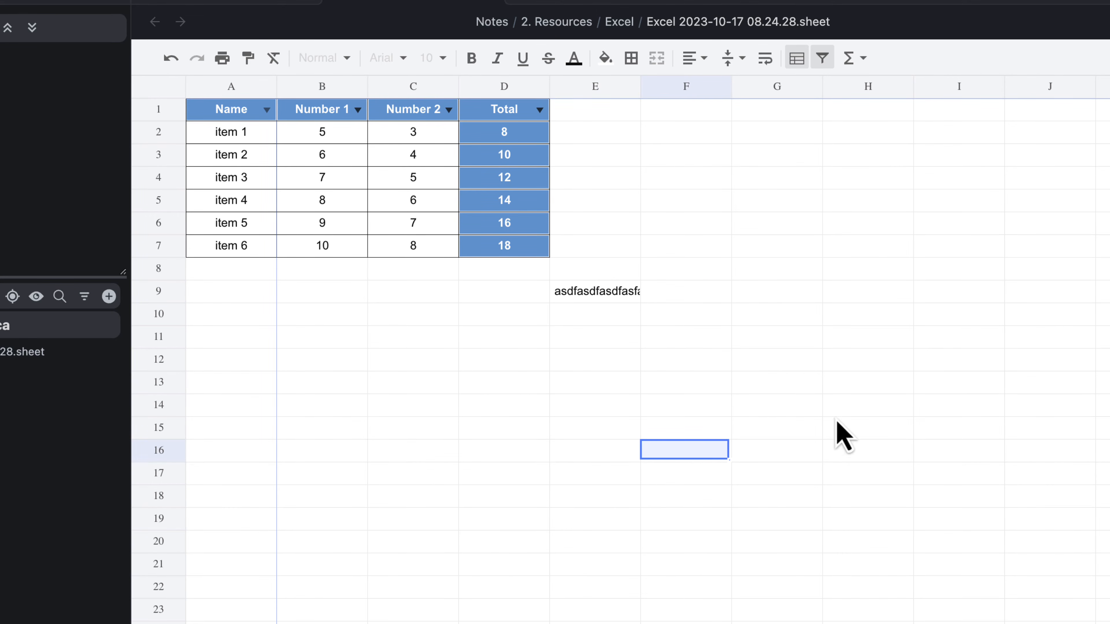
# Step: Wrap the text in cell E9 and enlarge row 9 until all three lines fit
pyautogui.click(599, 292)
pyautogui.click(766, 59)
pyautogui.click(665, 379)
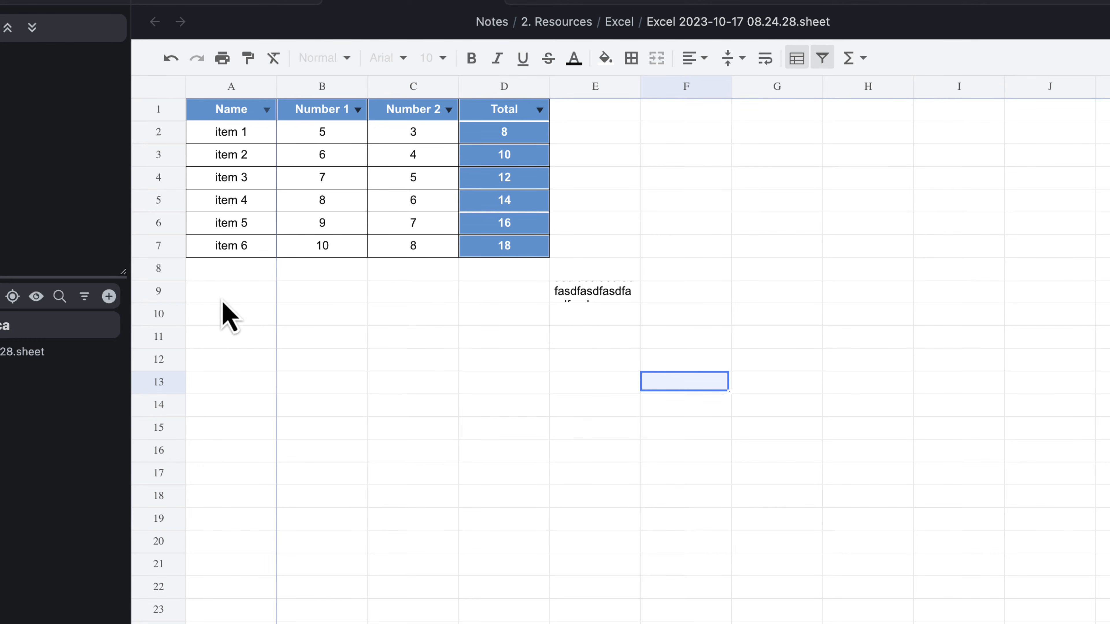
pyautogui.moveTo(169, 300); pyautogui.dragTo(169, 344)
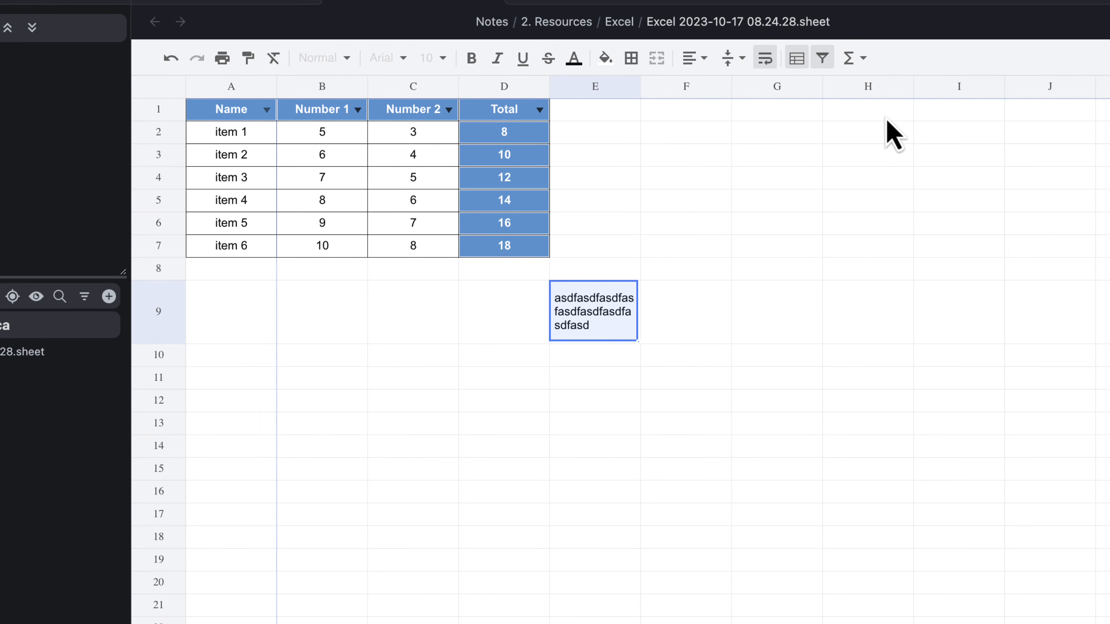
pyautogui.click(748, 272)
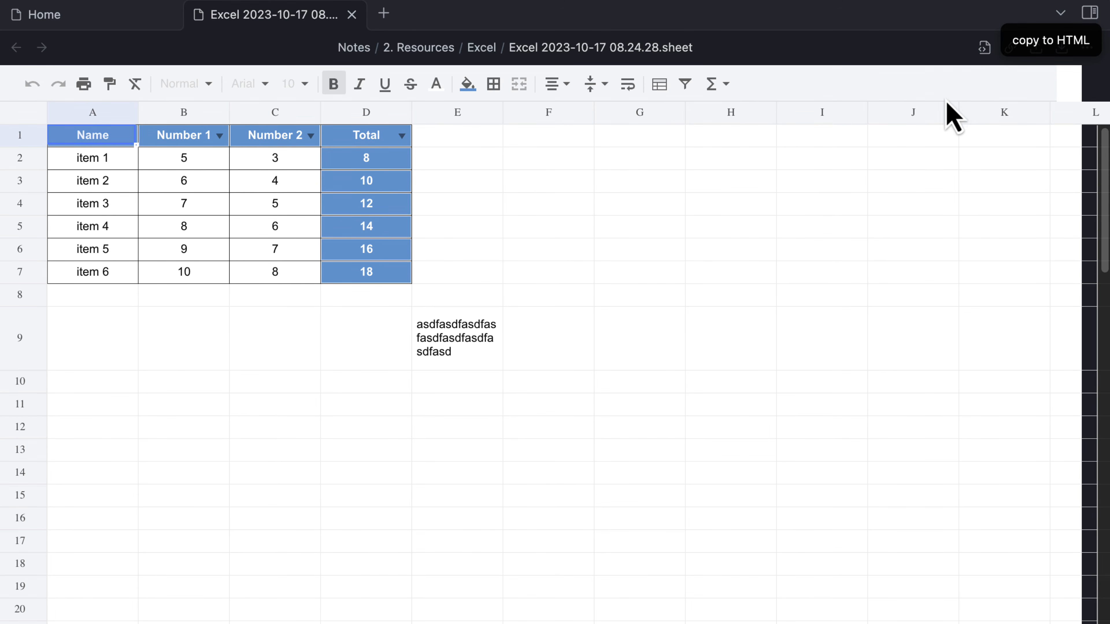
# Step: Create a new note, paste the copied HTML of range B1:D7 into it as a table, and close the empty tab
pyautogui.click(383, 13)
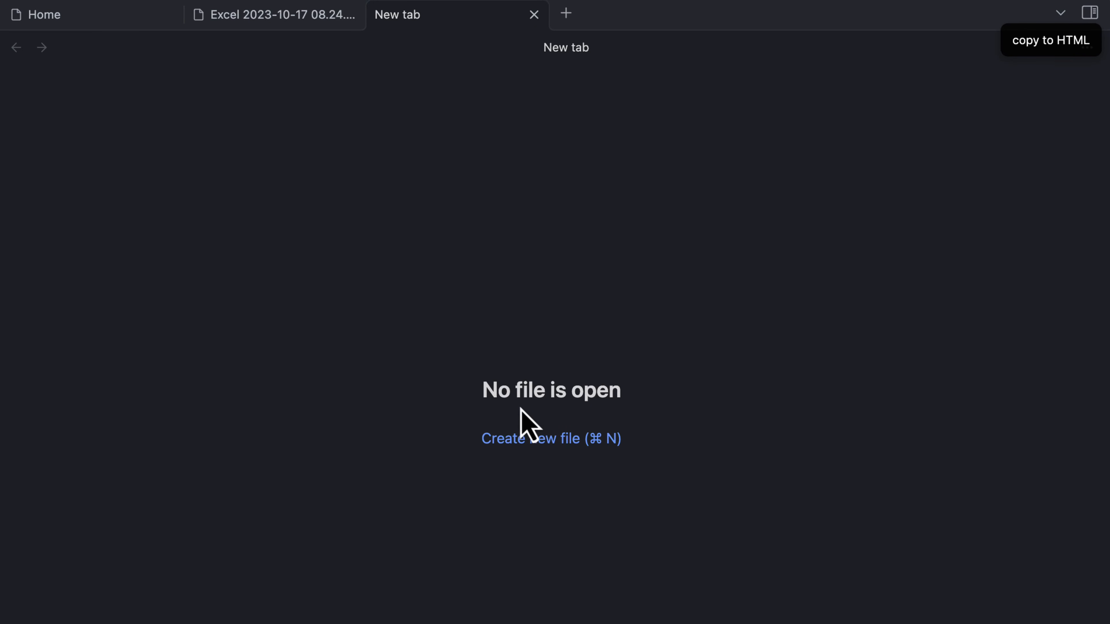
pyautogui.click(535, 439)
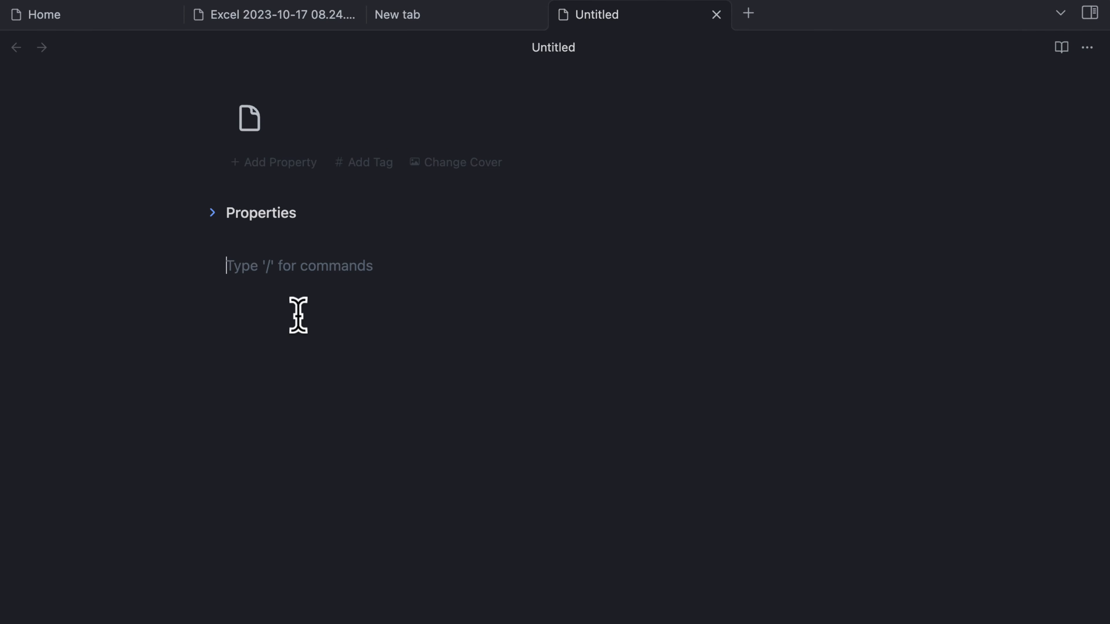
pyautogui.write('<table><tr><td>Number 1</td><td>Number 2</td><td>Total</td></tr><tr><td>5</td><td>3</td><td>=SUM(B2:C2)</td></tr><tr><td>6</td><td>4</td><td>=SUM(B3:C3)</td></tr><tr><td>7</td><td>5</td><td>=SUM(B4:C4)</td></tr><tr><td>8</td><td>6</td><td>=SUM(B5:C5)</td></tr><tr><td>9</td><td>7</td><td>=SUM(B6:C6)</td></tr><tr><td>10</td><td>8</td><td>=SUM(B7:C7)</td></tr></table>')
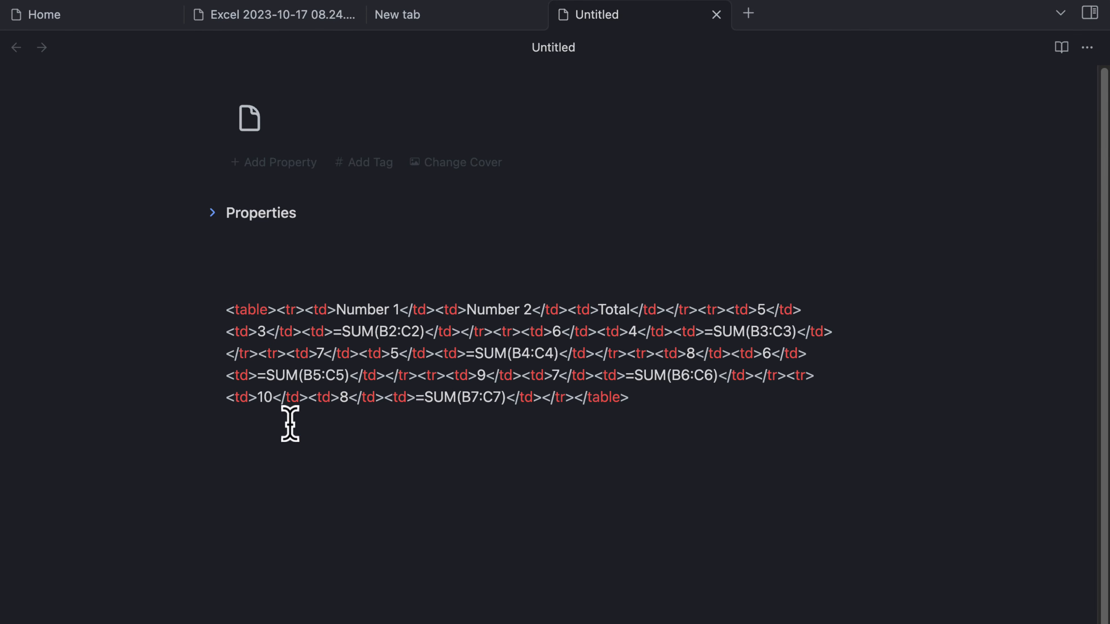
pyautogui.press('Return')
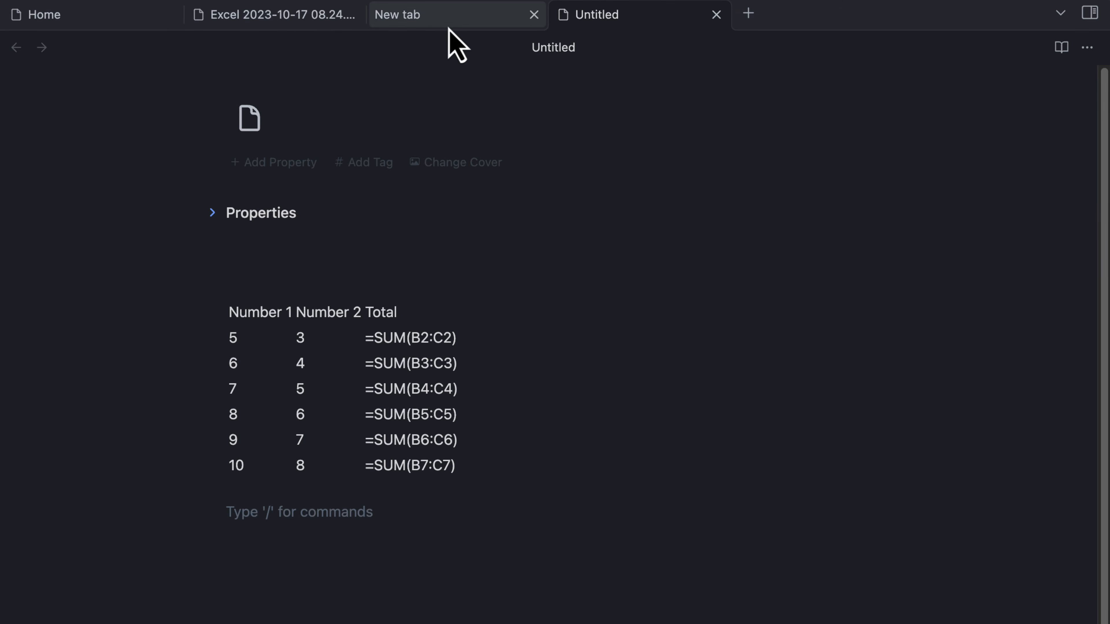
pyautogui.click(453, 18)
pyautogui.press('super+w')
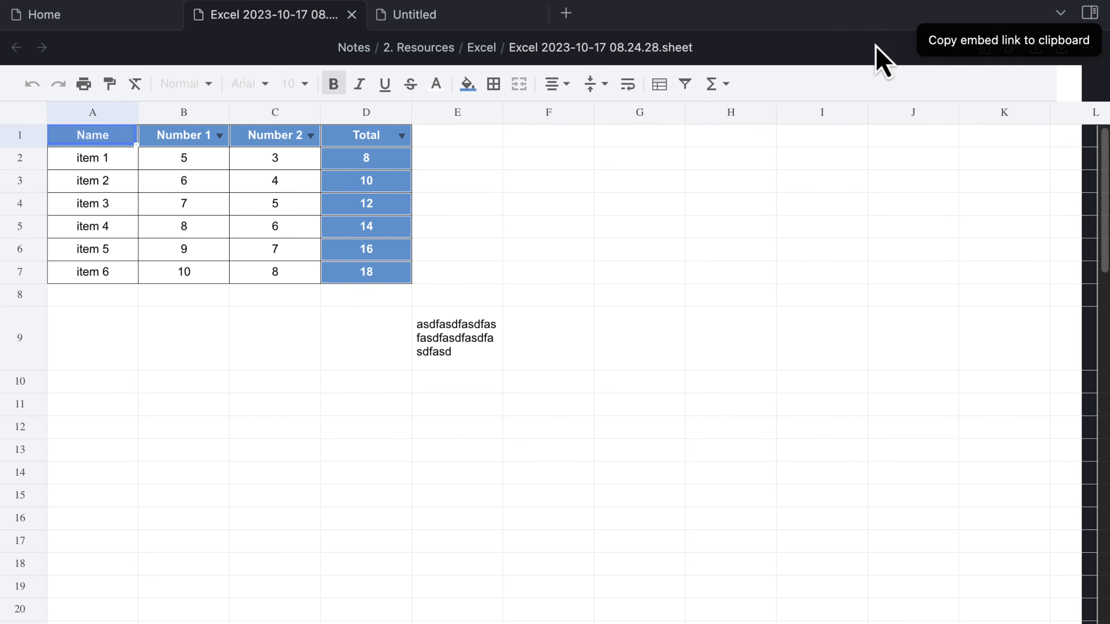
# Step: Paste the sheet's embed link for sheet2, range 0-1:6-3, below the table in the Untitled note
pyautogui.click(472, 22)
pyautogui.click(360, 513)
pyautogui.write('![[Excel 2023-10-17 08.24.28.sheet#sheet2|0-1:6-3]]')
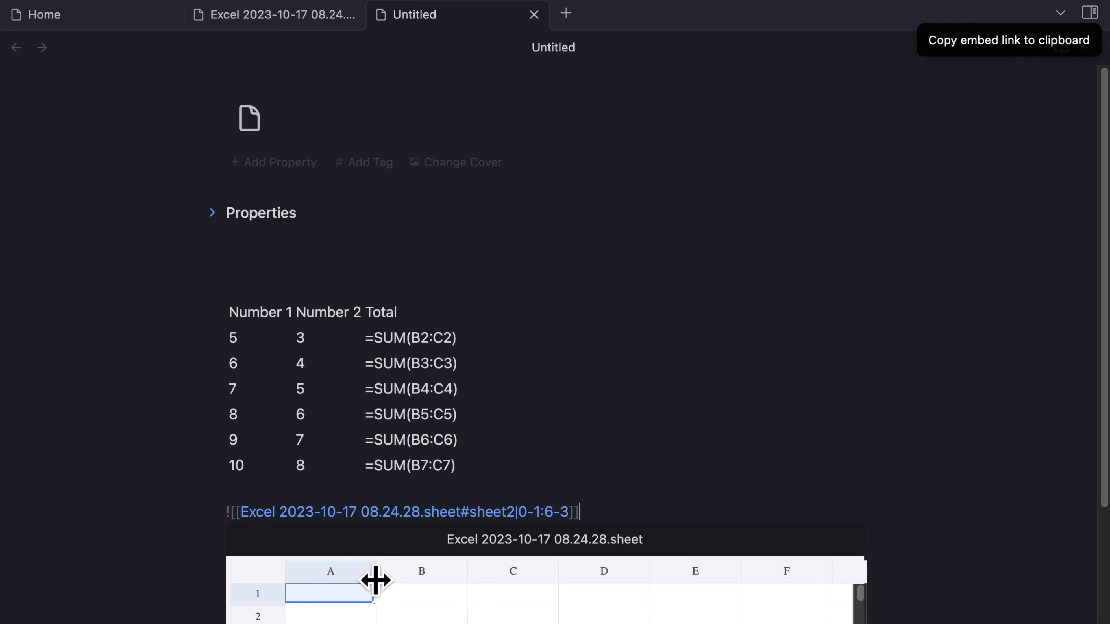
# Step: Examine the embedded sheet in the note, checking its rows and cells against the linked range
pyautogui.scroll(-8, 688, 614)
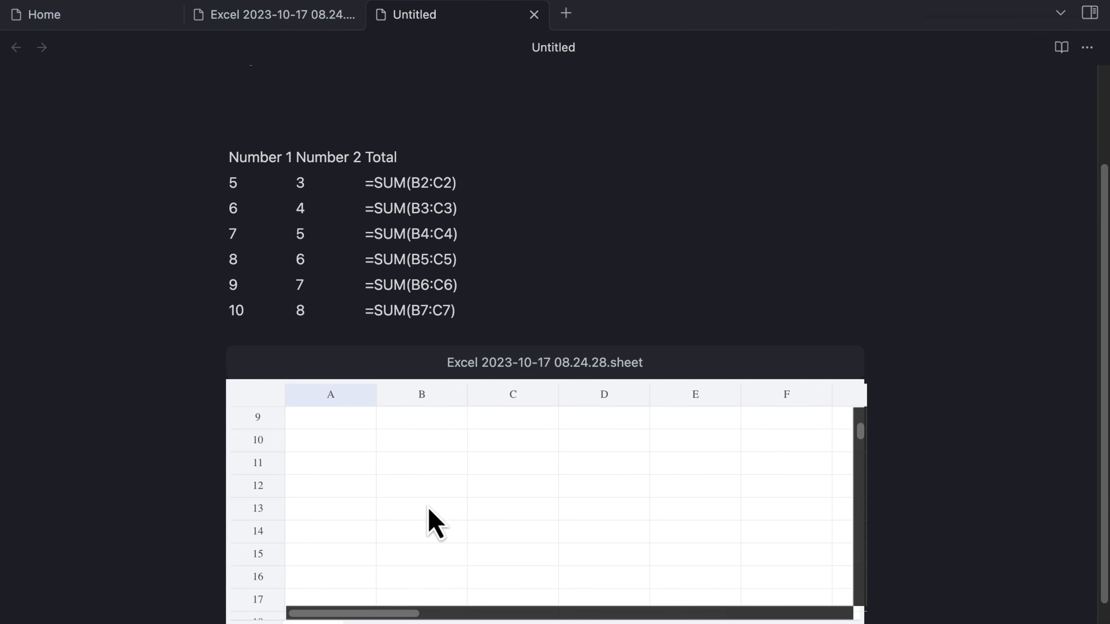
pyautogui.click(450, 531)
pyautogui.moveTo(859, 451); pyautogui.dragTo(857, 424)
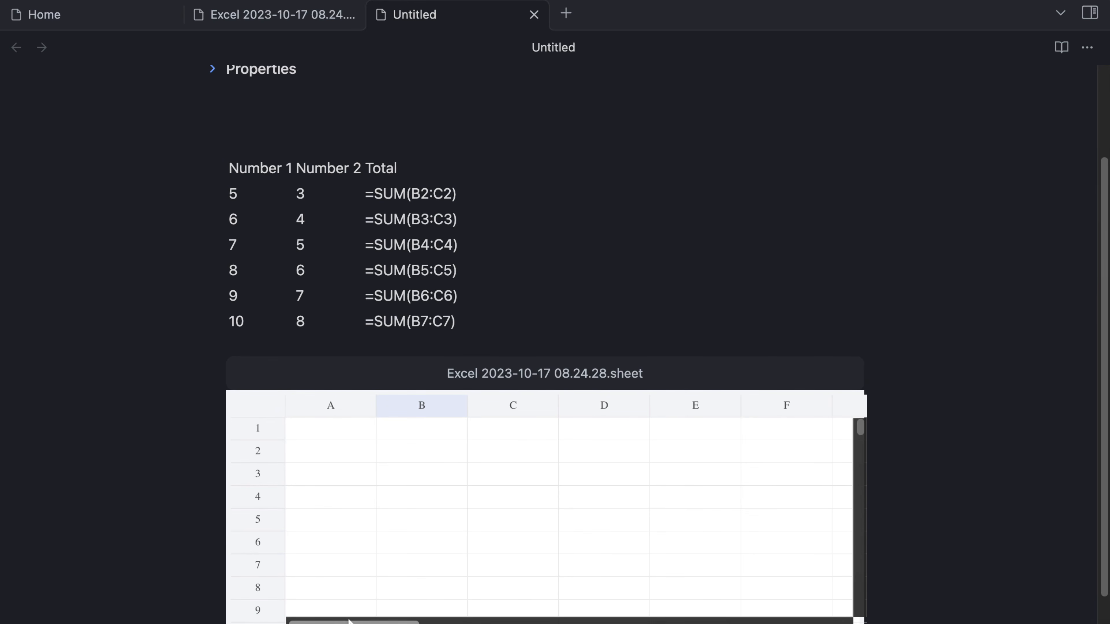
pyautogui.scroll(-5, 443, 555)
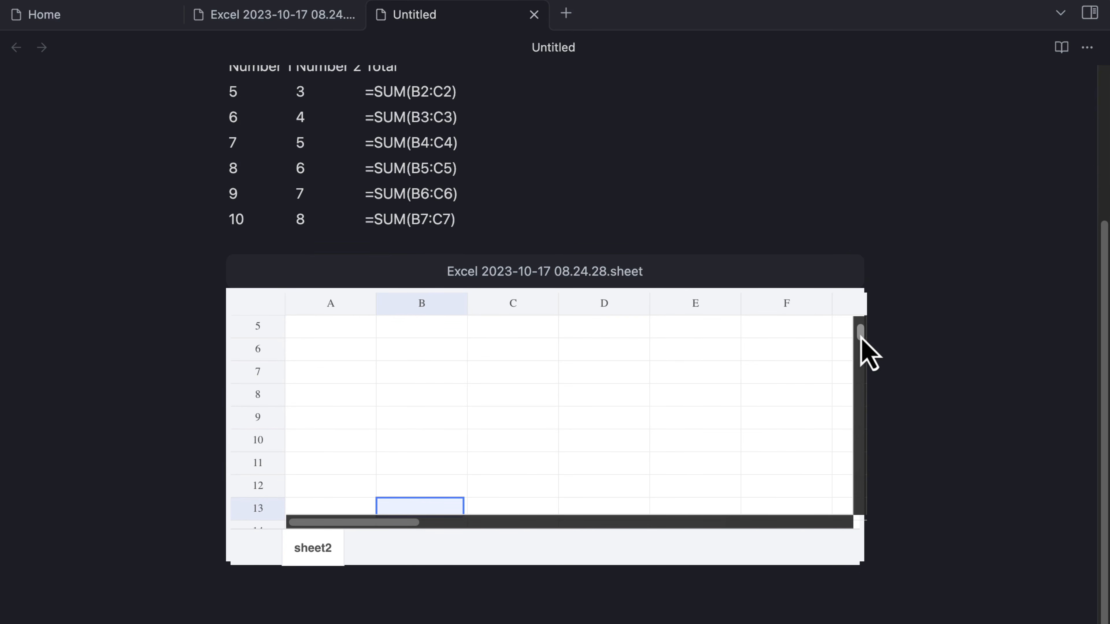
pyautogui.moveTo(860, 339); pyautogui.dragTo(862, 307)
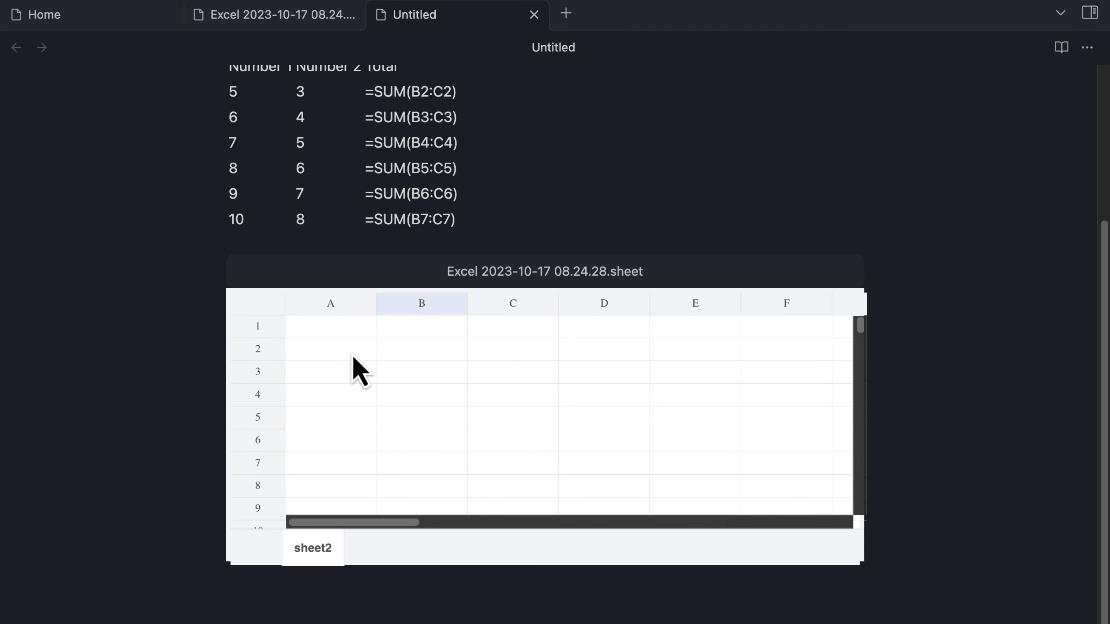
pyautogui.click(371, 379)
pyautogui.click(433, 352)
pyautogui.click(488, 353)
pyautogui.scroll(5, 461, 483)
pyautogui.scroll(-3, 459, 564)
pyautogui.click(362, 501)
pyautogui.click(494, 623)
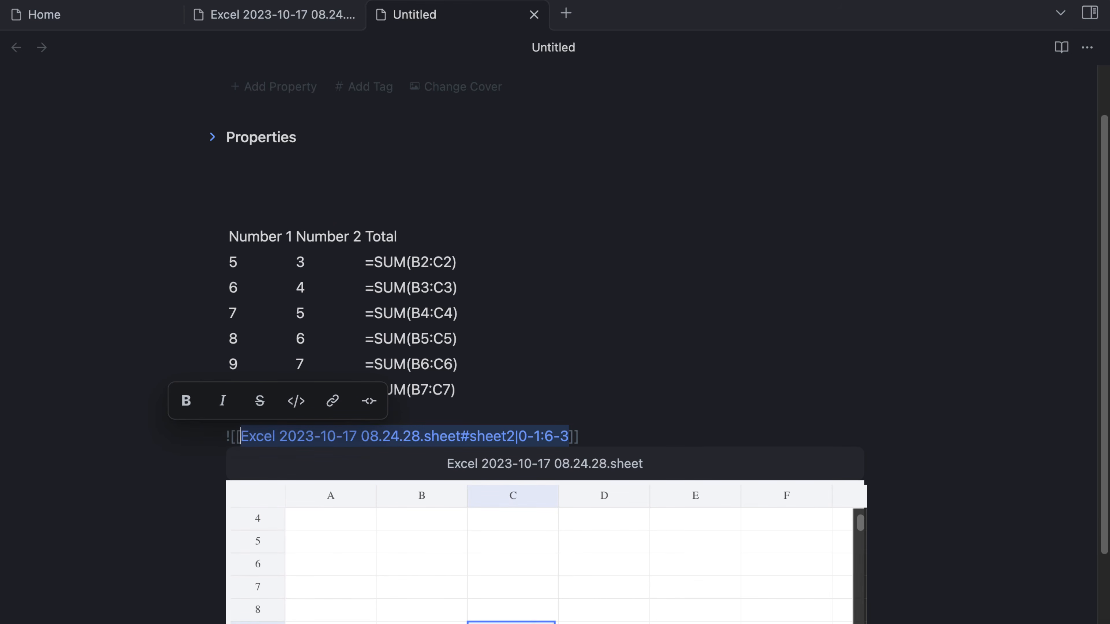
# Step: Return to the Excel sheet and remove the filter from the table range A1:D7
pyautogui.click(297, 18)
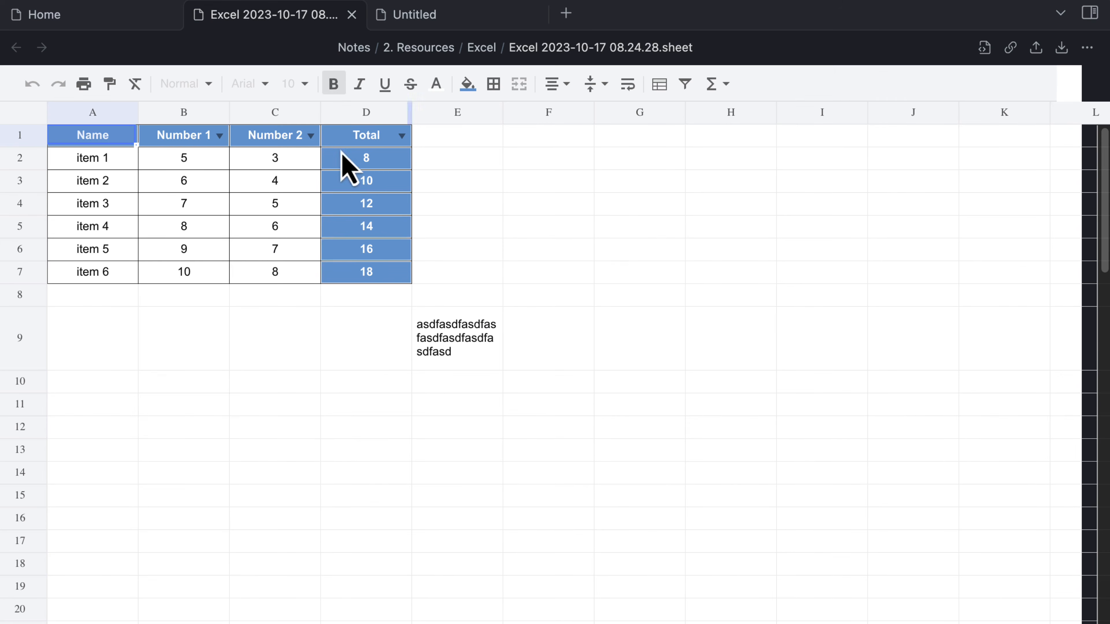
pyautogui.click(134, 209)
pyautogui.click(190, 161)
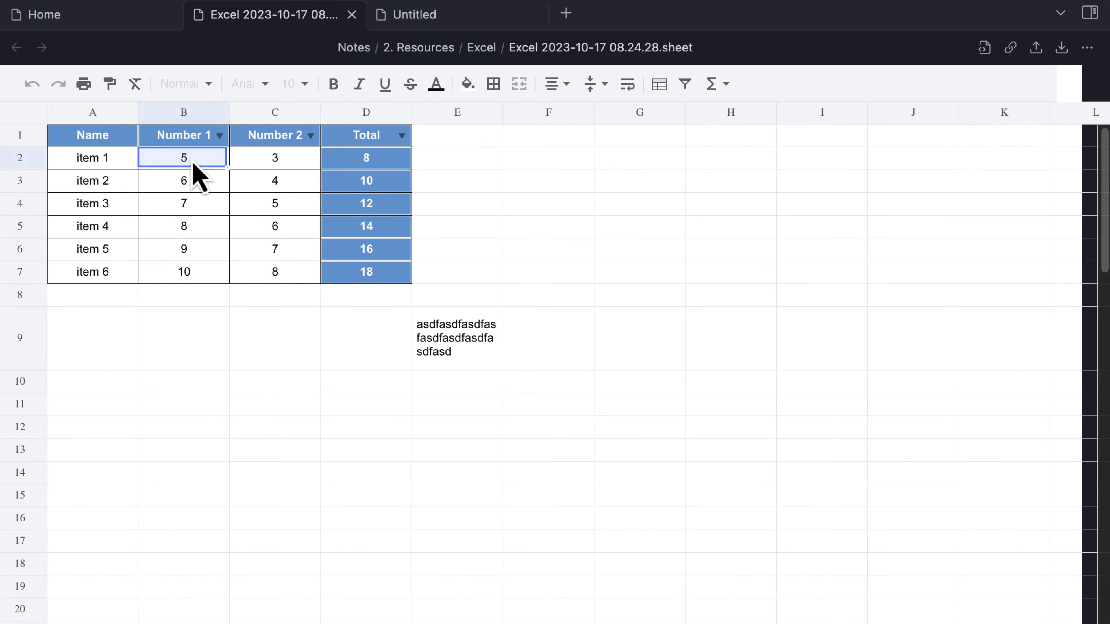
pyautogui.moveTo(116, 144); pyautogui.dragTo(362, 288)
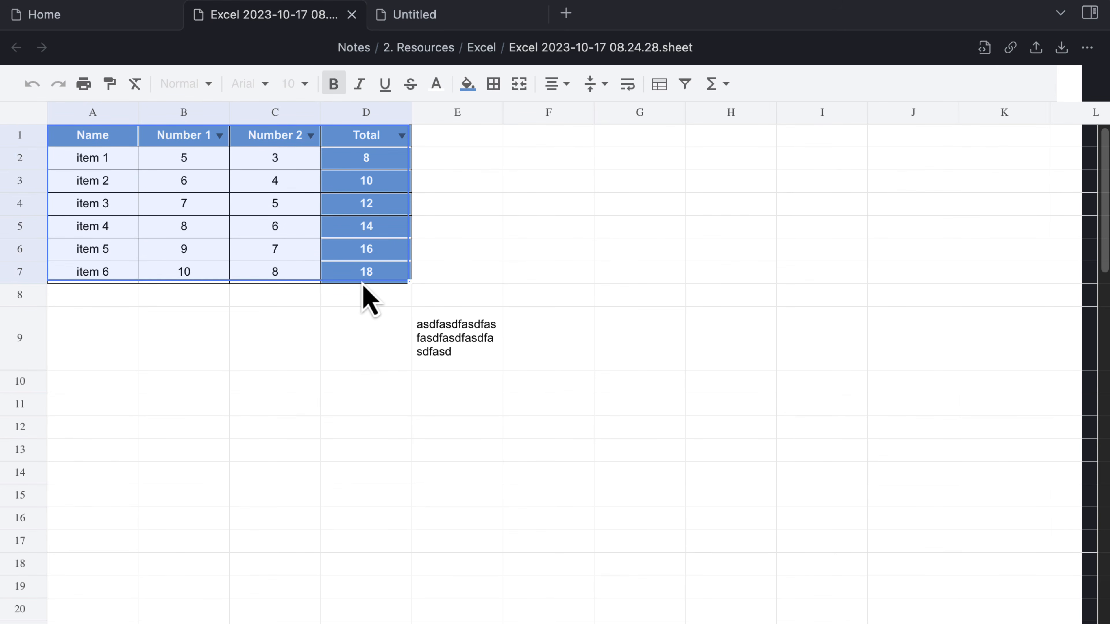
pyautogui.click(508, 258)
pyautogui.moveTo(121, 141); pyautogui.dragTo(387, 269)
pyautogui.click(685, 85)
pyautogui.click(608, 202)
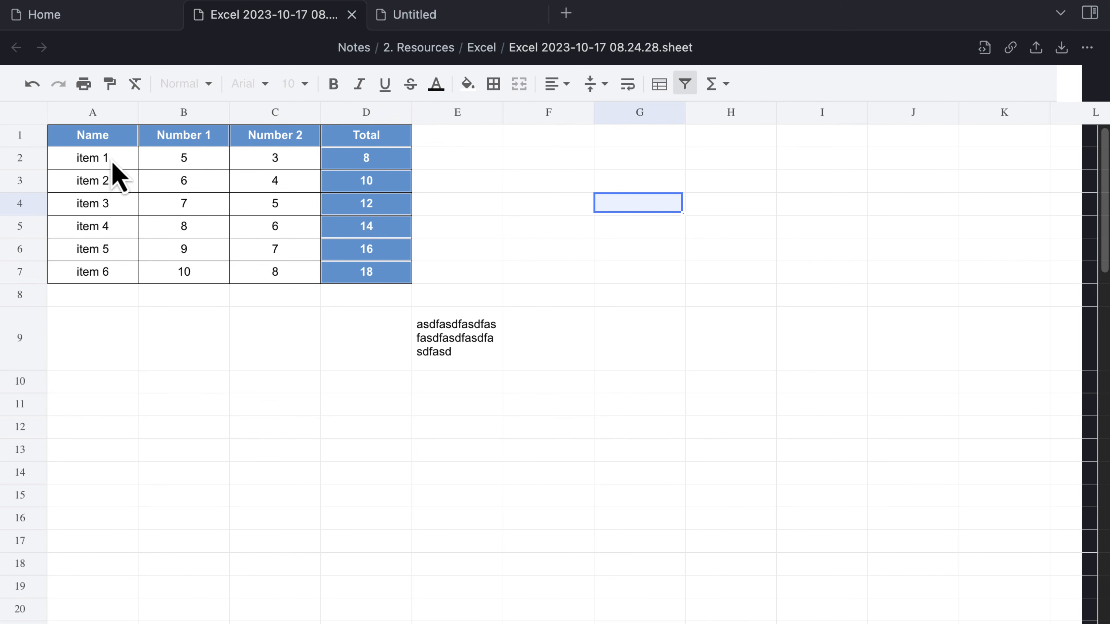
# Step: Copy the embed link for range A1:D7 and replace the old embed link in the Untitled note with it
pyautogui.moveTo(127, 139); pyautogui.dragTo(396, 281)
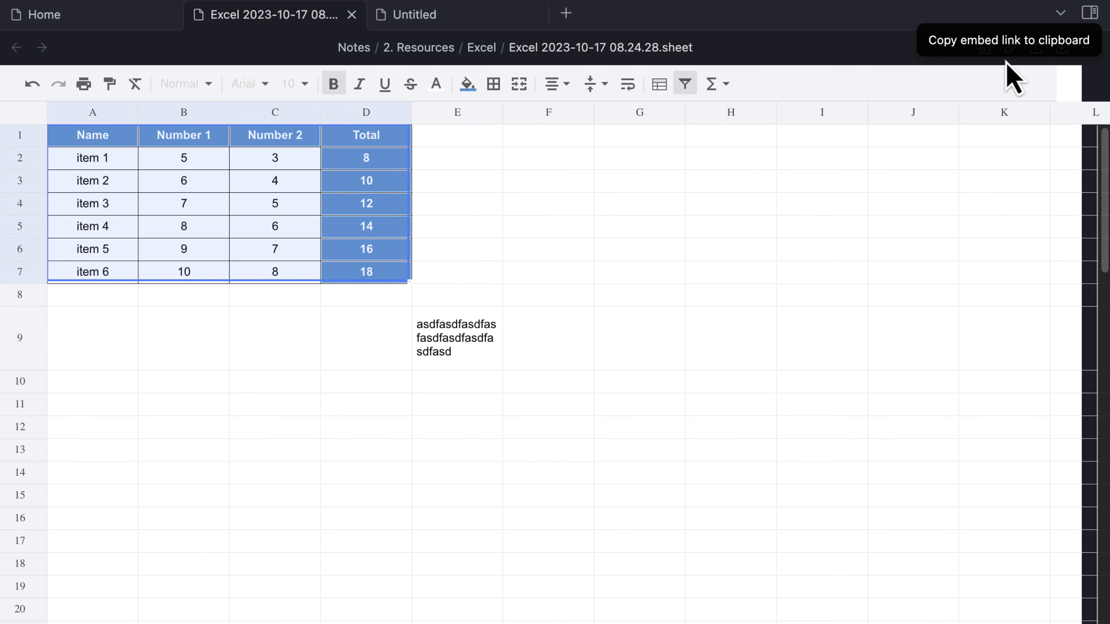
pyautogui.click(412, 19)
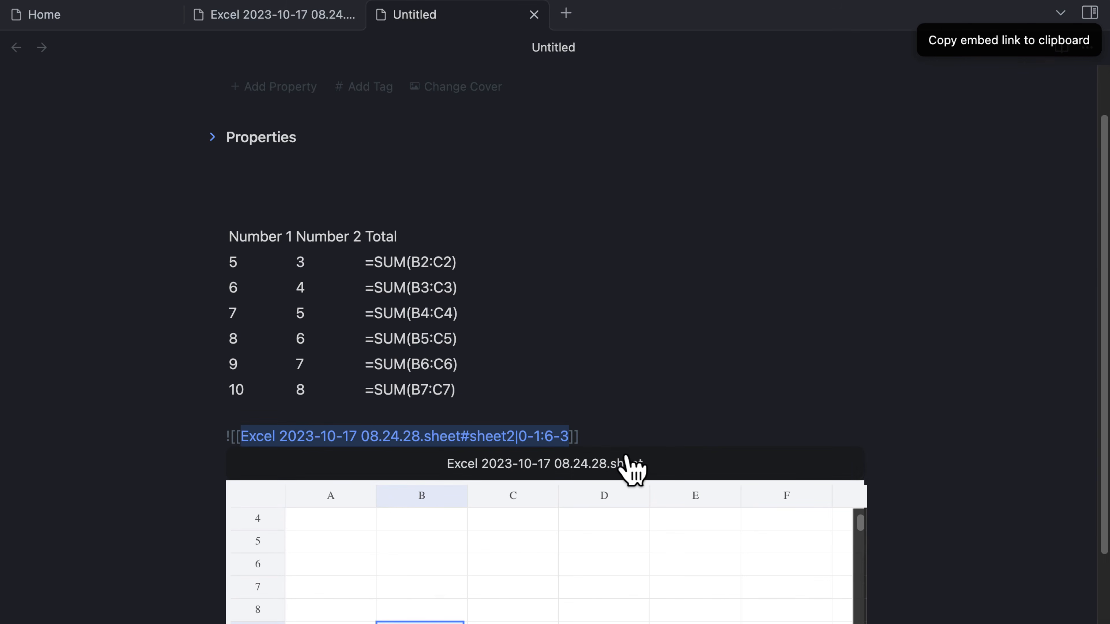
pyautogui.moveTo(630, 424); pyautogui.dragTo(218, 441)
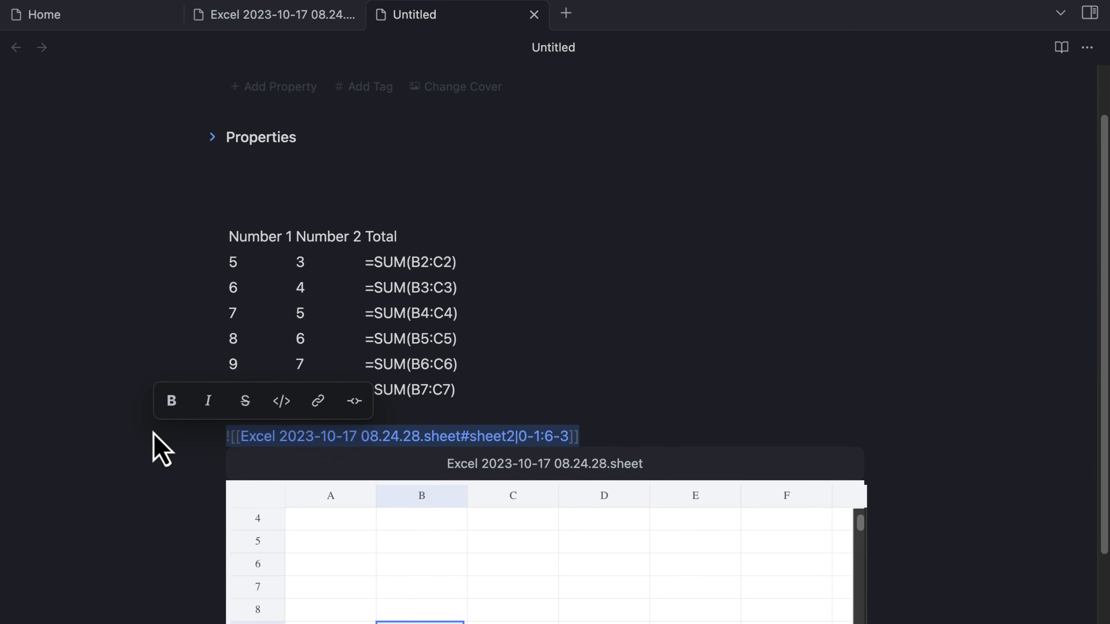
pyautogui.press('BackSpace')
pyautogui.press('super+v')
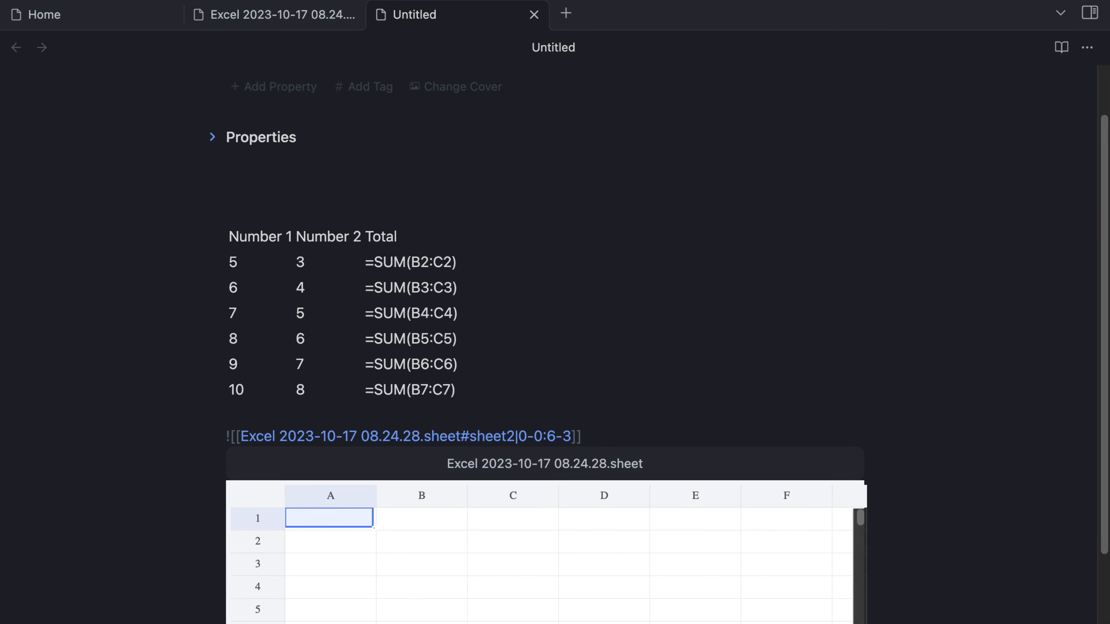
# Step: Check the cells of the newly embedded sheet, including the block from column A to D
pyautogui.click(383, 545)
pyautogui.click(371, 586)
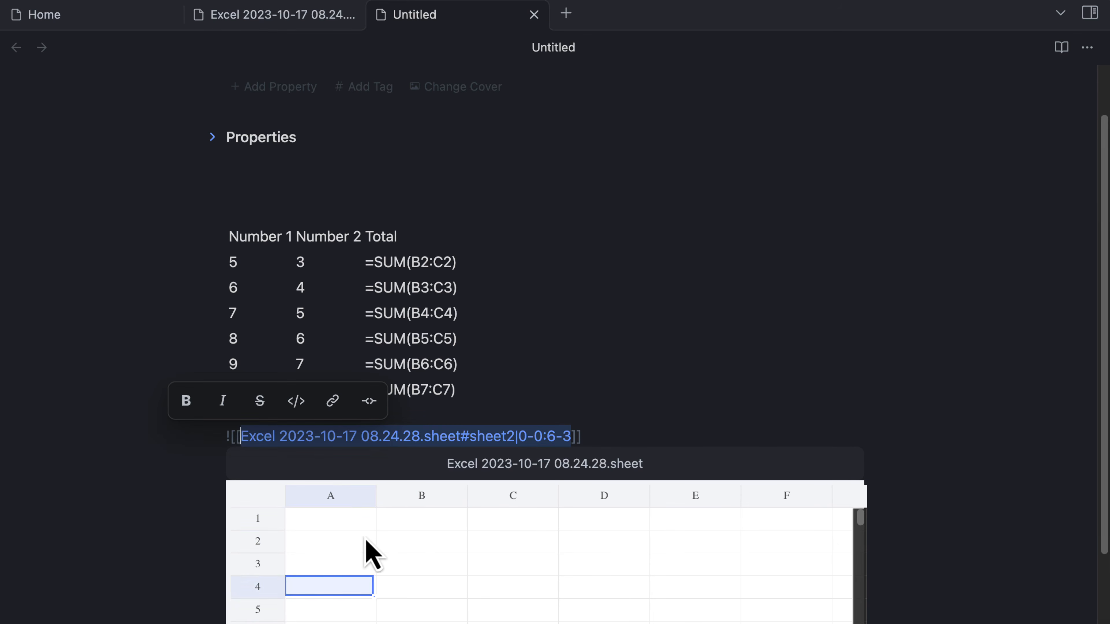
pyautogui.click(357, 522)
pyautogui.click(364, 553)
pyautogui.moveTo(362, 528); pyautogui.dragTo(612, 618)
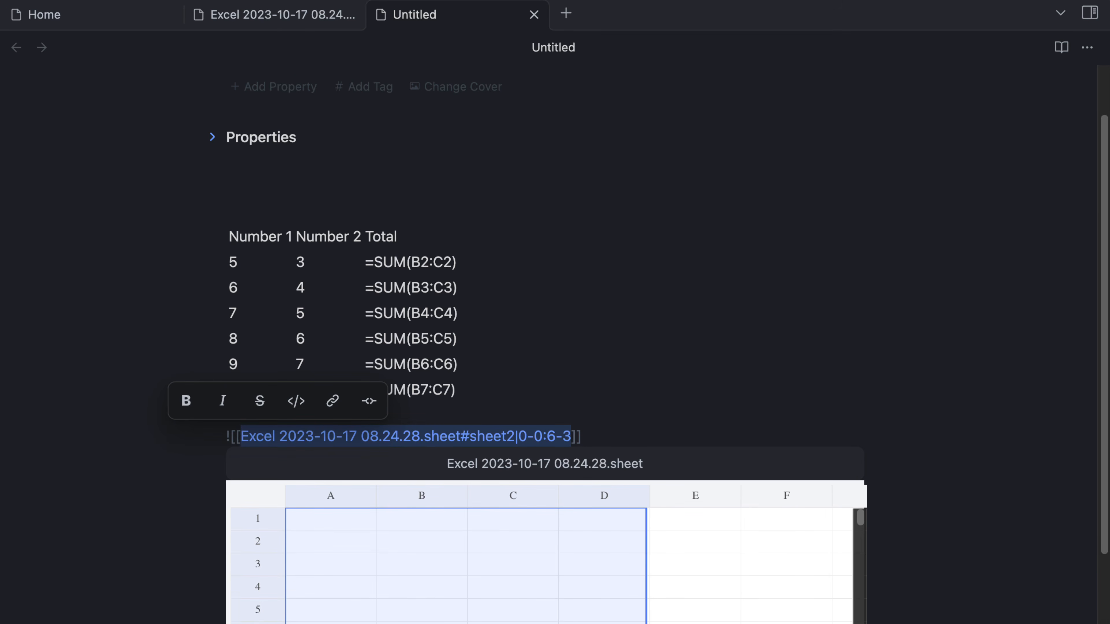
pyautogui.click(422, 623)
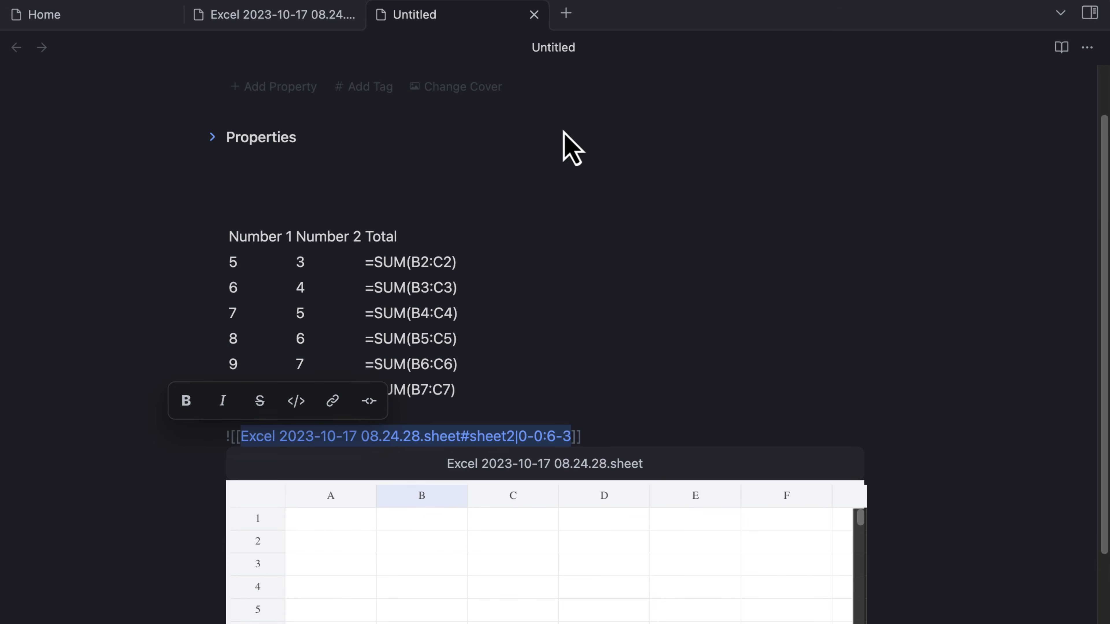
# Step: Export the spreadsheet as an Excel workbook to the Desktop, keeping the proposed file name
pyautogui.click(325, 18)
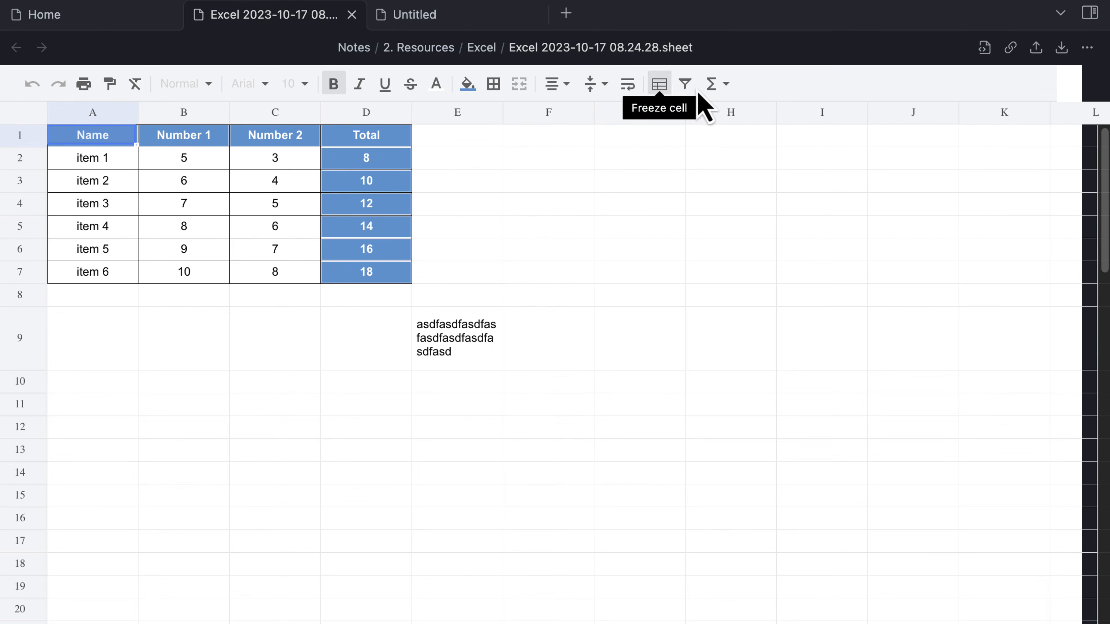
pyautogui.click(1039, 51)
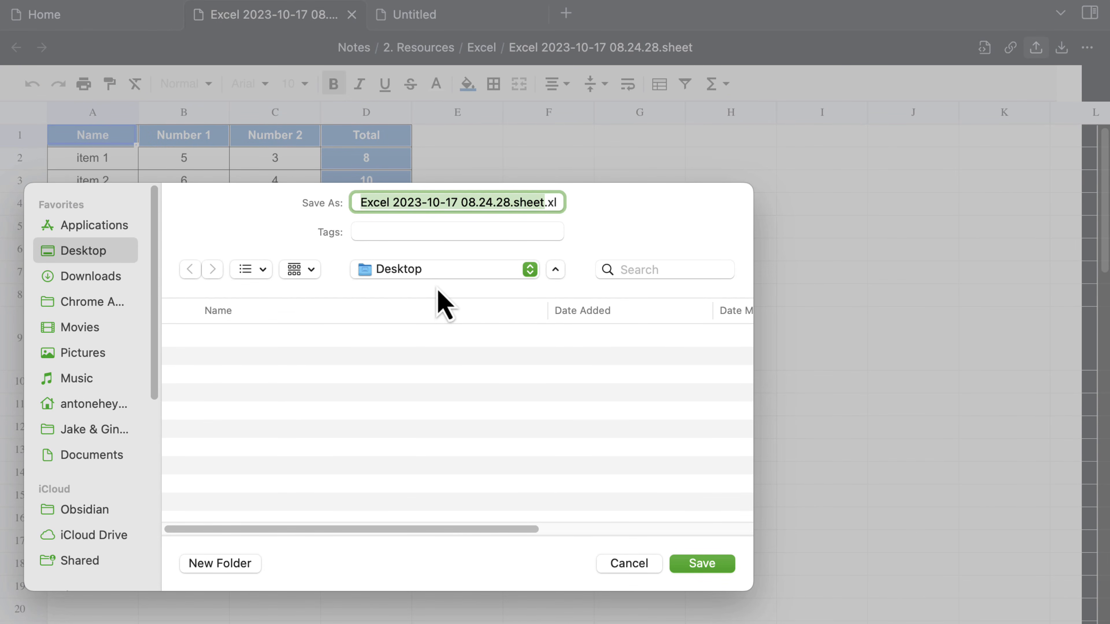
pyautogui.click(716, 571)
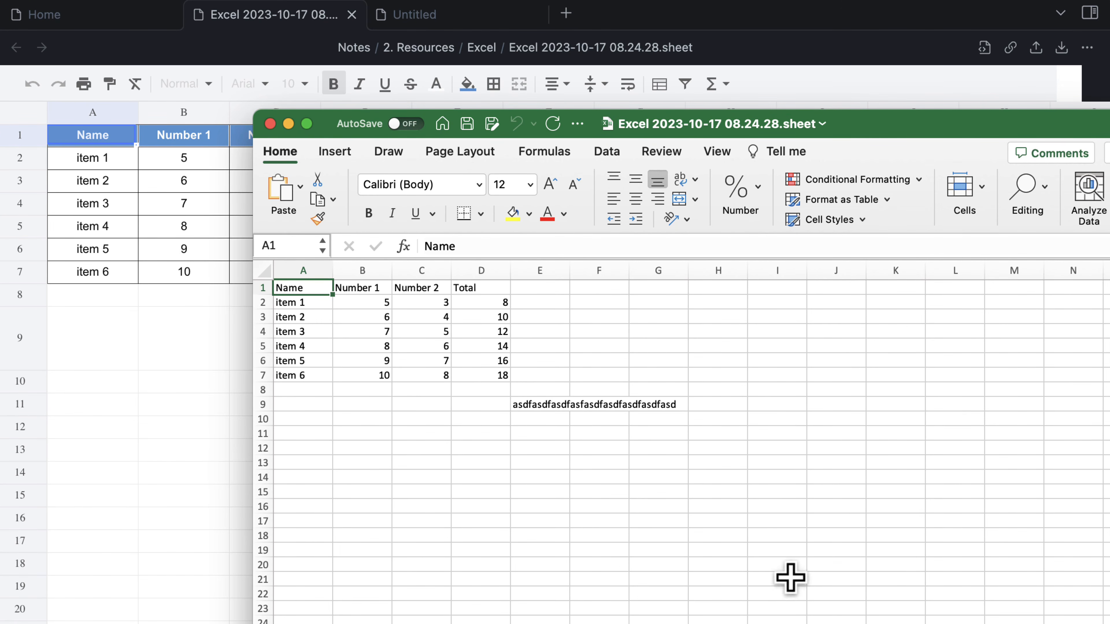
# Step: Examine the exported workbook in Microsoft Excel and compare its table A1:D7 with the original sheet in Obsidian
pyautogui.scroll(10, 681, 442)
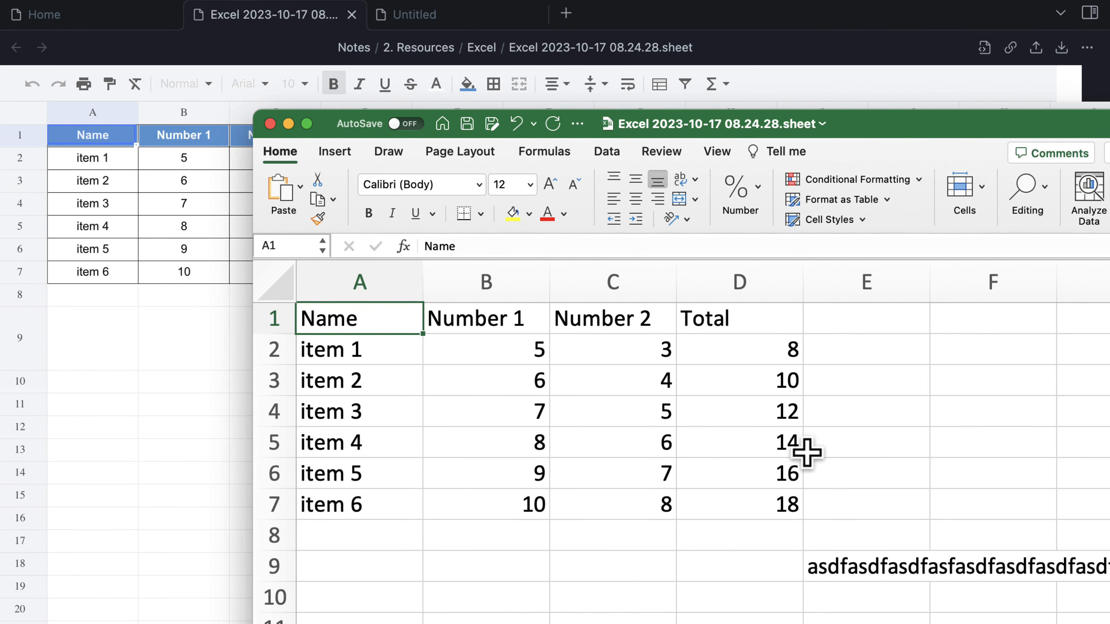
pyautogui.click(863, 566)
pyautogui.moveTo(402, 320); pyautogui.dragTo(736, 503)
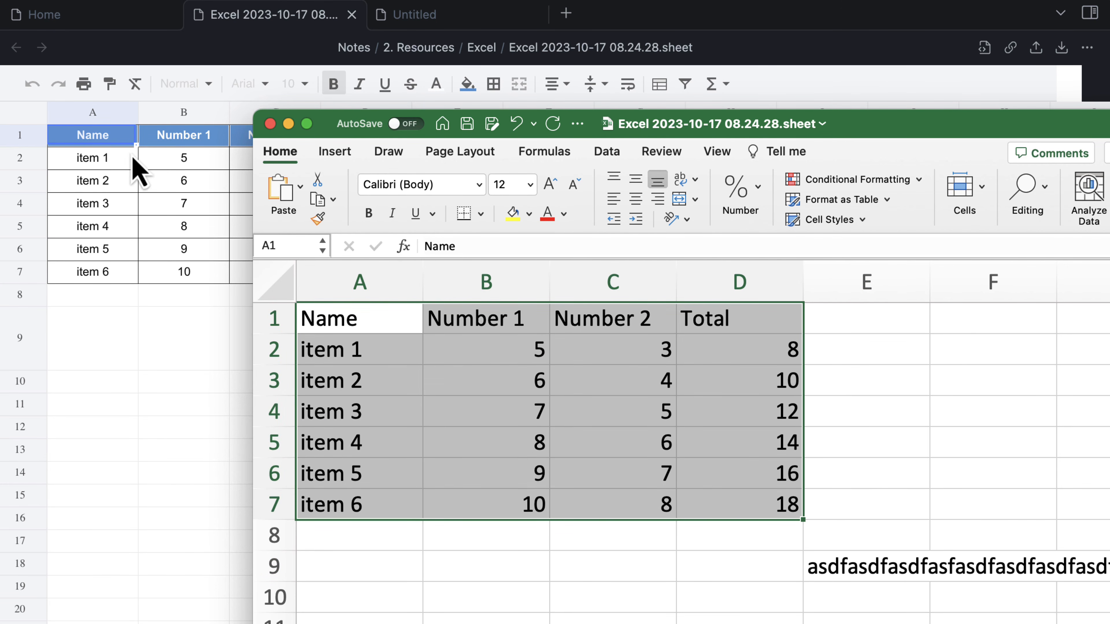
pyautogui.click(141, 206)
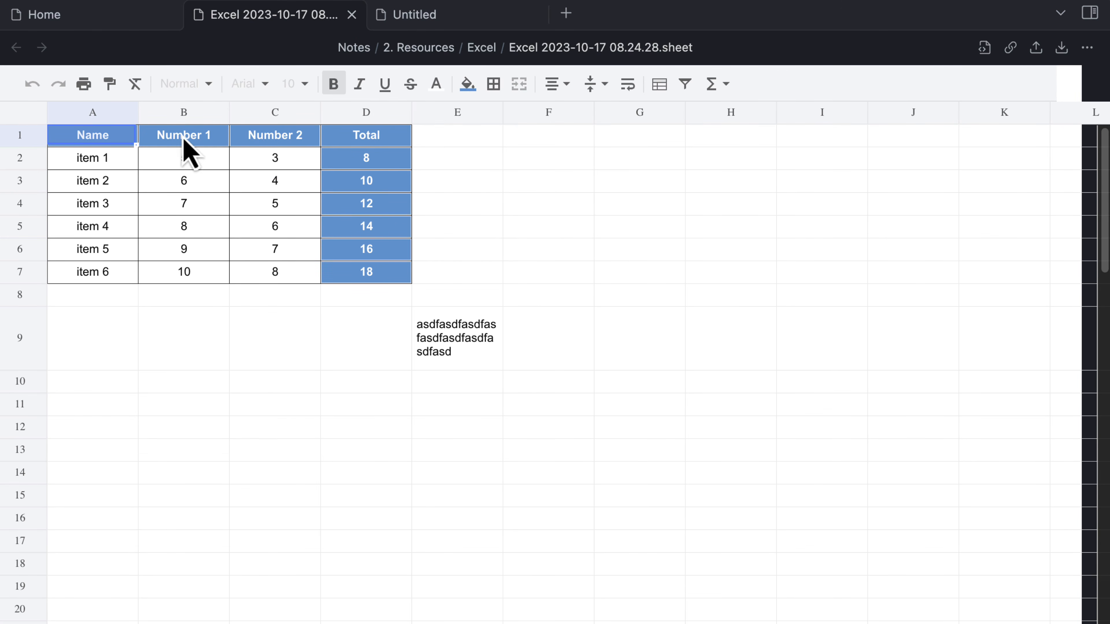
pyautogui.press('super+Tab')
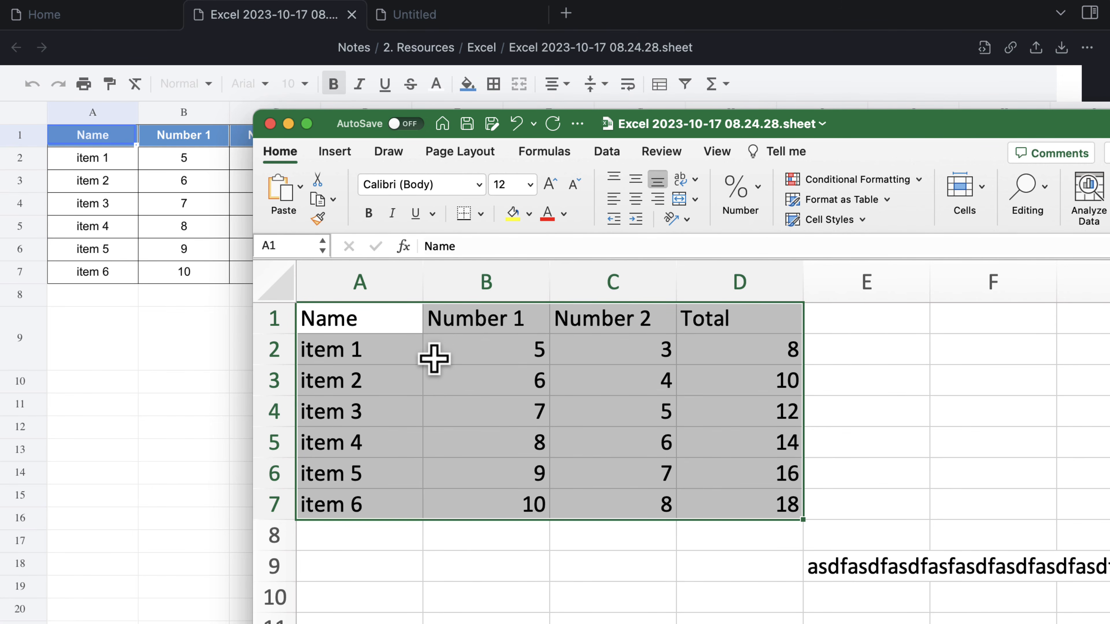
pyautogui.click(499, 421)
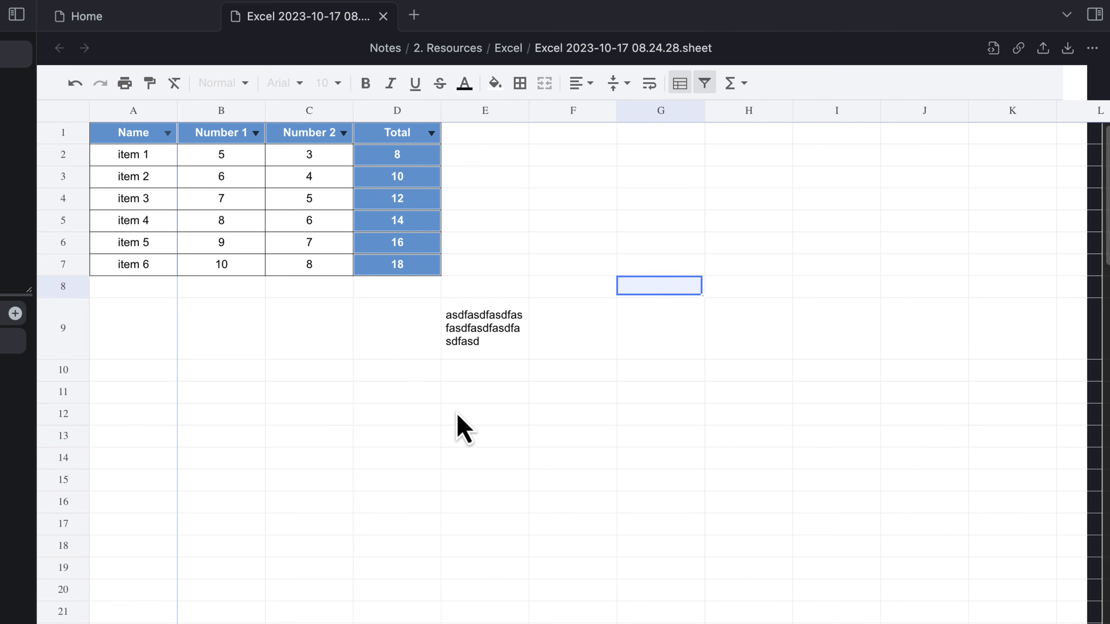
pyautogui.click(251, 394)
pyautogui.moveTo(147, 415); pyautogui.dragTo(304, 471)
pyautogui.click(384, 480)
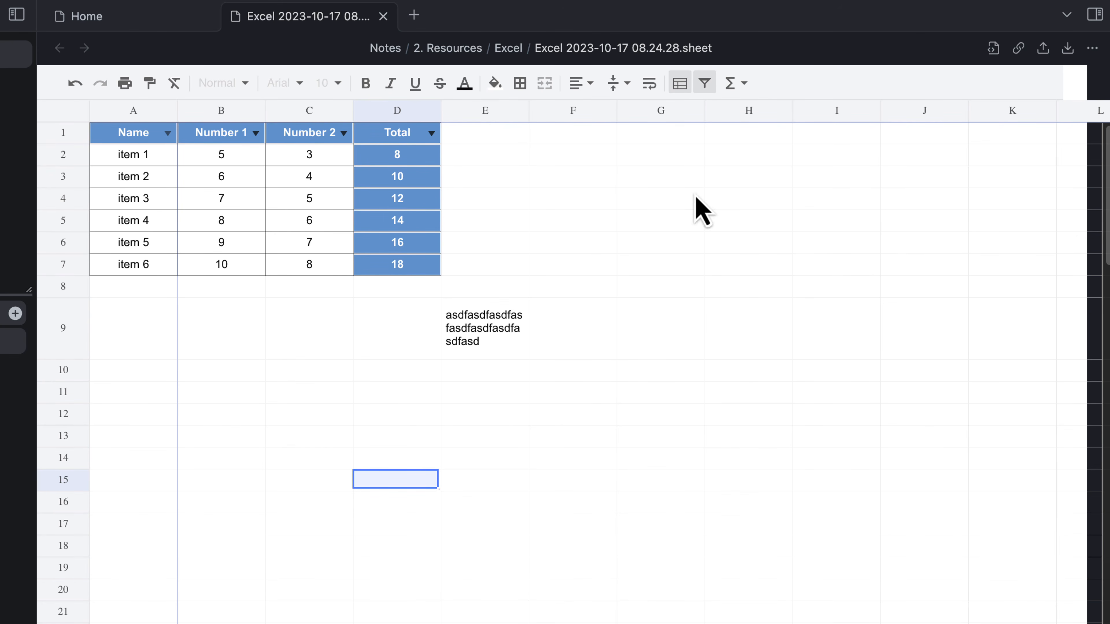
pyautogui.click(637, 292)
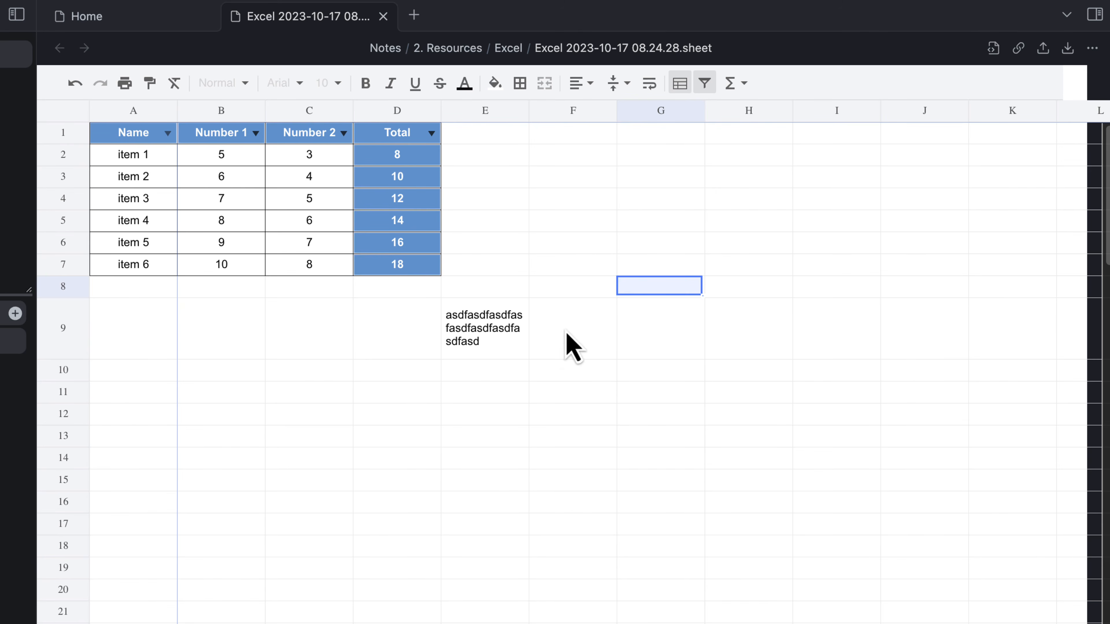